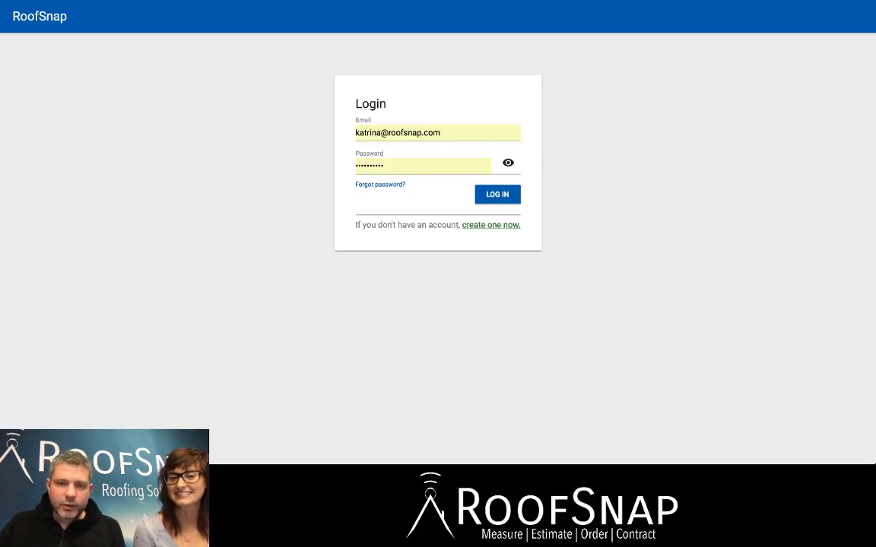
Log in to the account and clear the filters on the project list.
{"action": "key", "text": "Return"}
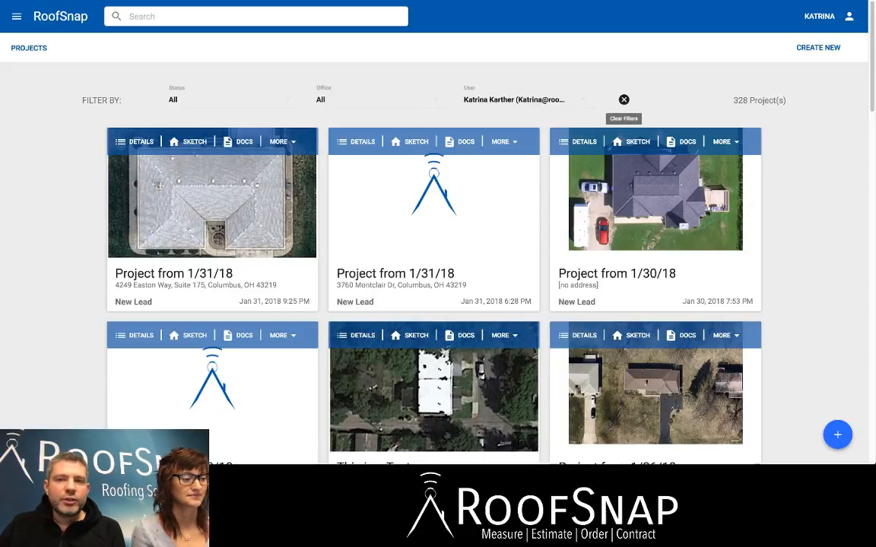
{"action": "left_click", "coordinate": [623, 99]}
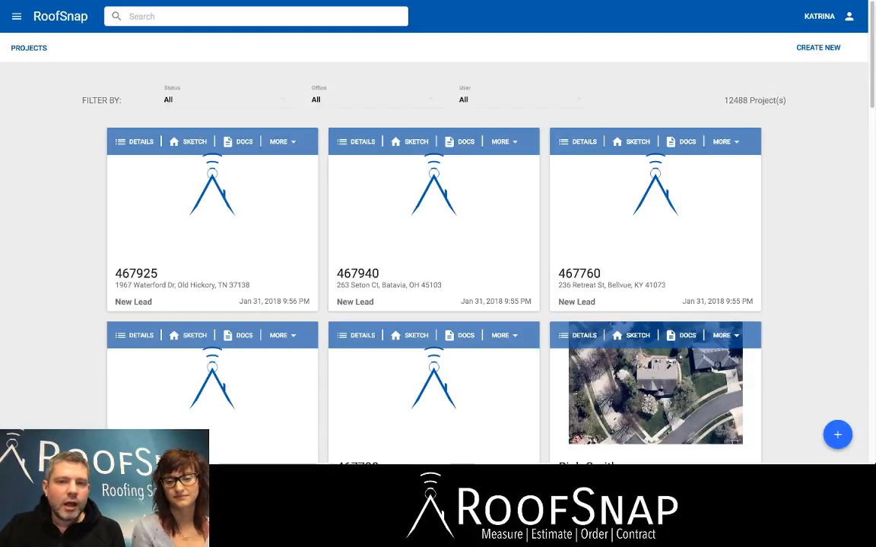
Filter the project list to the logged-in account holder's own projects.
{"action": "left_click", "coordinate": [487, 100]}
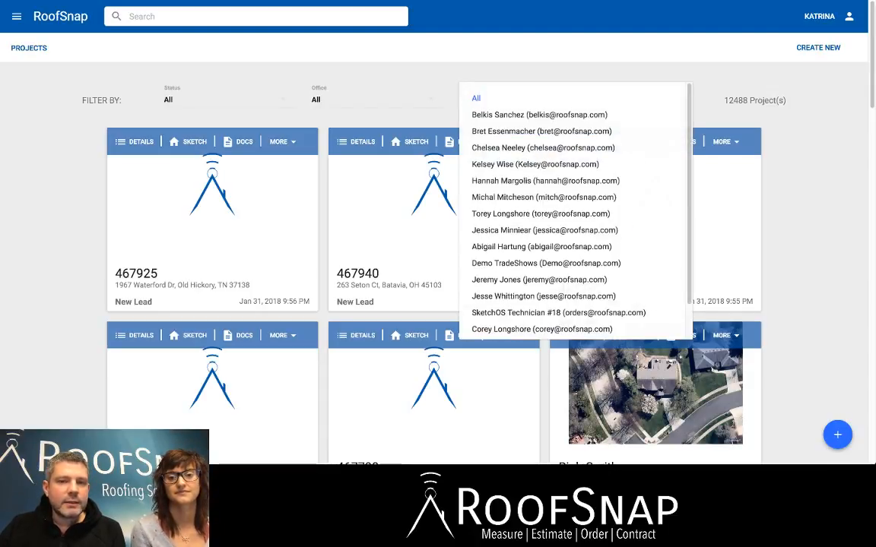
{"action": "scroll", "coordinate": [532, 165], "scroll_direction": "down", "scroll_amount": 1}
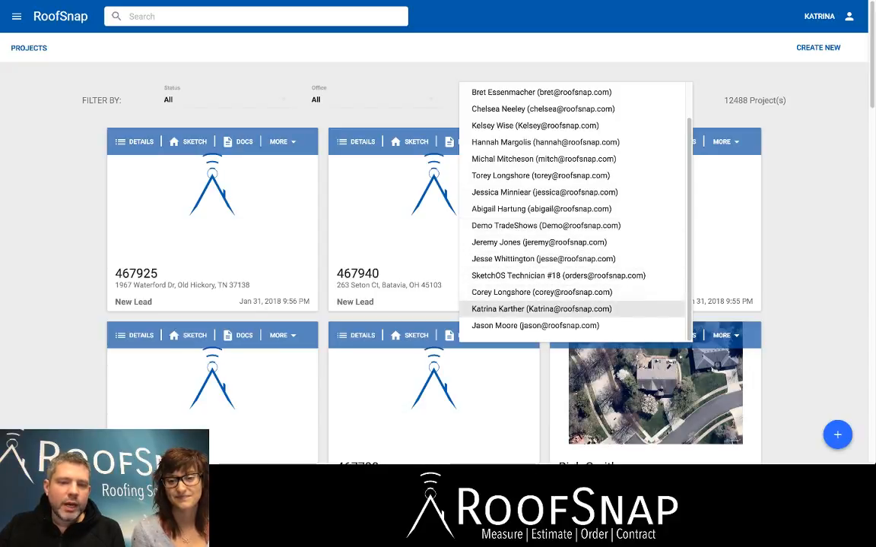
{"action": "left_click", "coordinate": [541, 308]}
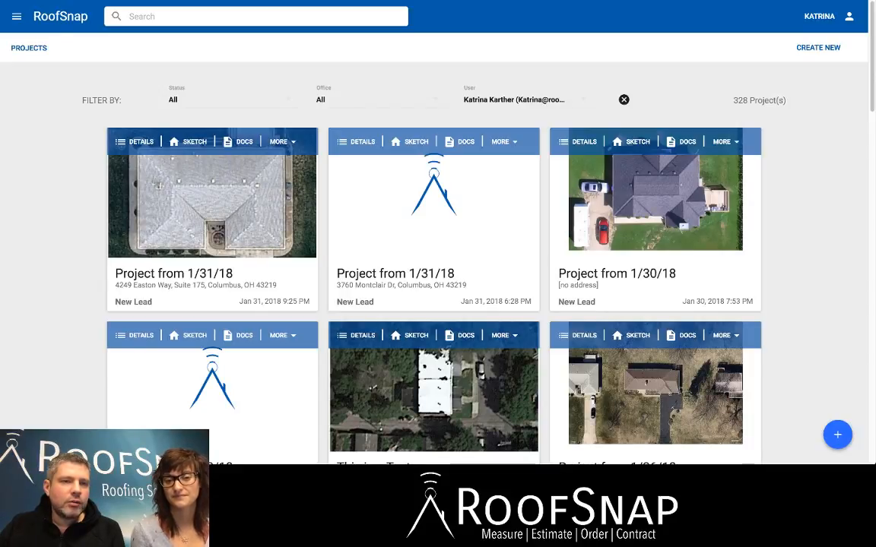
Filter the projects by status New Lead and office RoofSnap Demo Office, and browse the resulting list.
{"action": "left_click", "coordinate": [231, 100]}
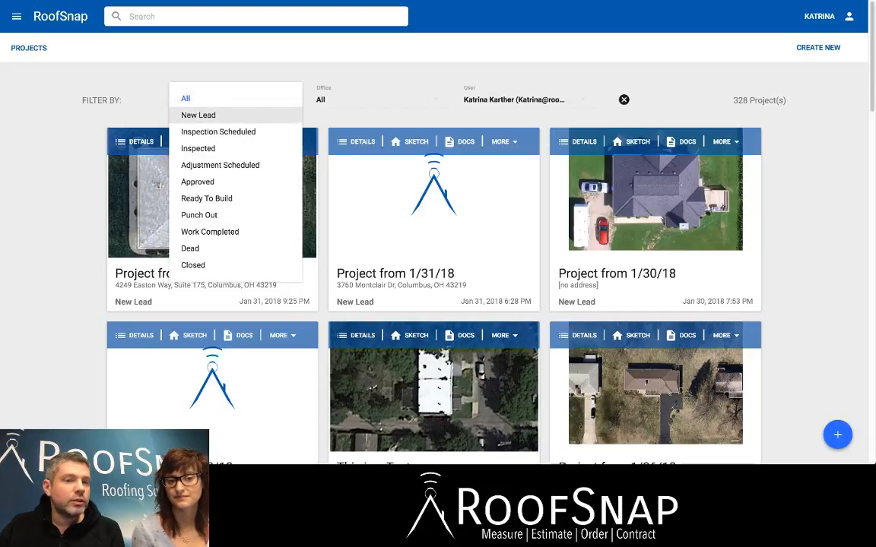
{"action": "left_click", "coordinate": [199, 115]}
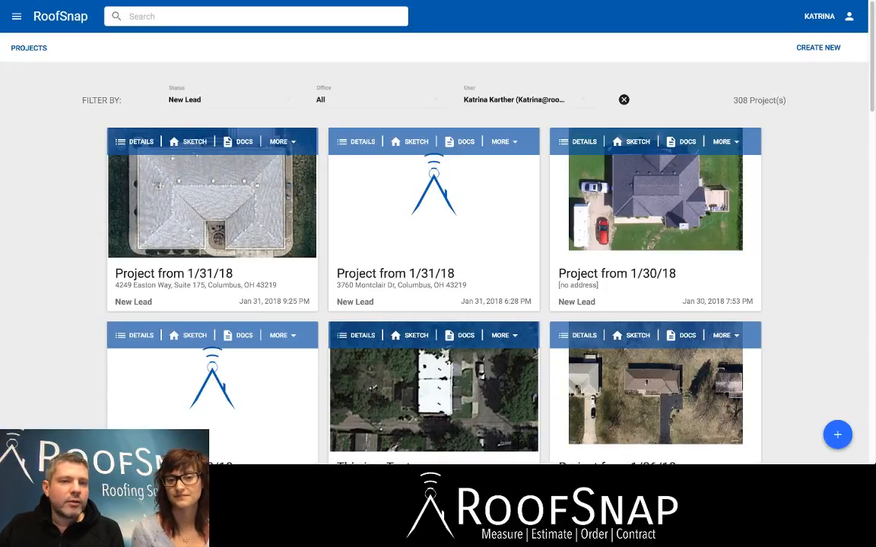
{"action": "left_click", "coordinate": [378, 100]}
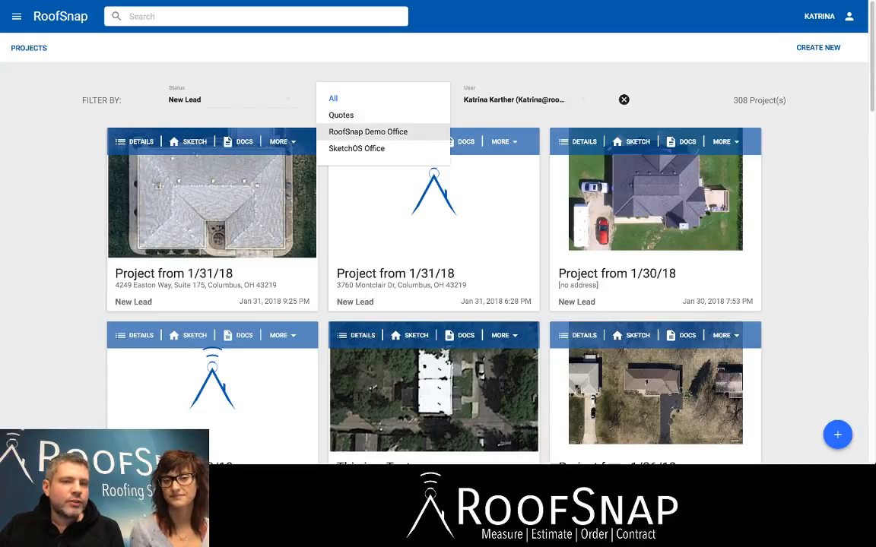
{"action": "left_click", "coordinate": [368, 131]}
{"action": "scroll", "coordinate": [433, 251], "scroll_direction": "down", "scroll_amount": 6}
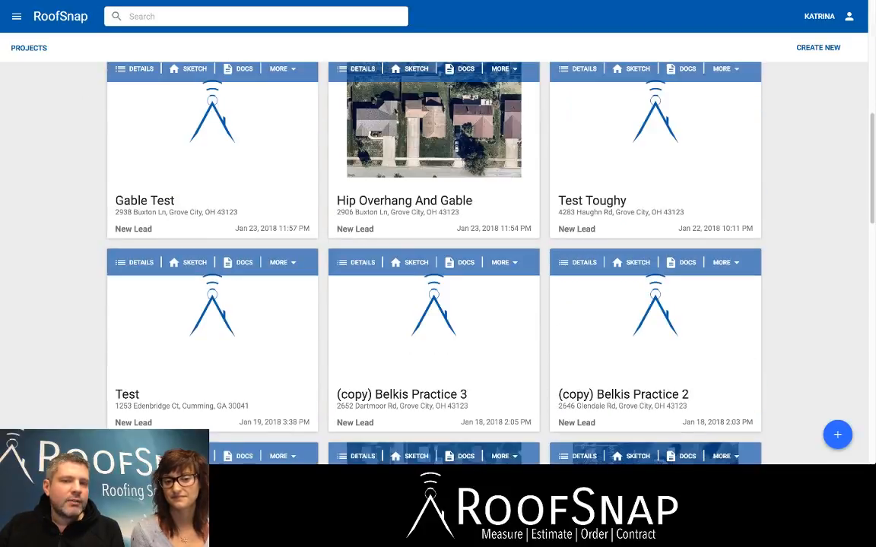
{"action": "scroll", "coordinate": [433, 251], "scroll_direction": "down", "scroll_amount": 10}
{"action": "scroll", "coordinate": [433, 250], "scroll_direction": "up", "scroll_amount": 3}
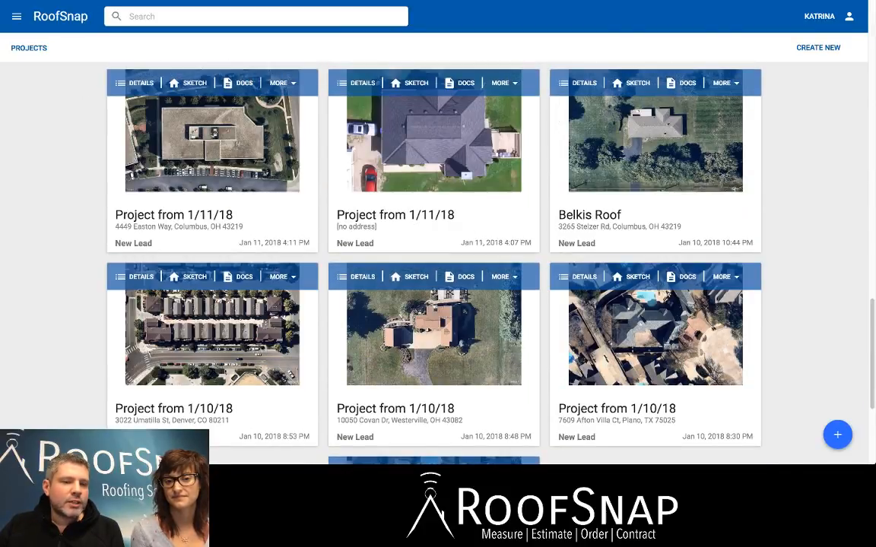
{"action": "scroll", "coordinate": [433, 304], "scroll_direction": "down", "scroll_amount": 3}
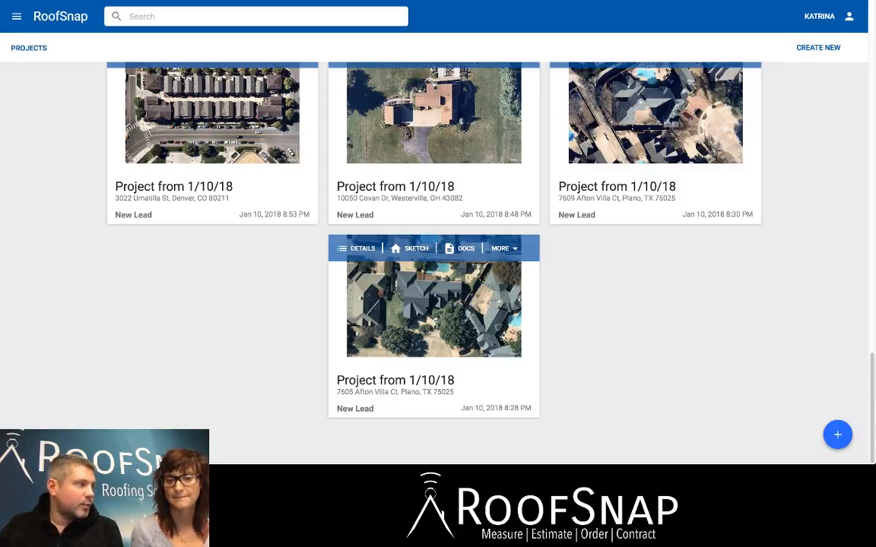
{"action": "scroll", "coordinate": [434, 250], "scroll_direction": "up", "scroll_amount": 20}
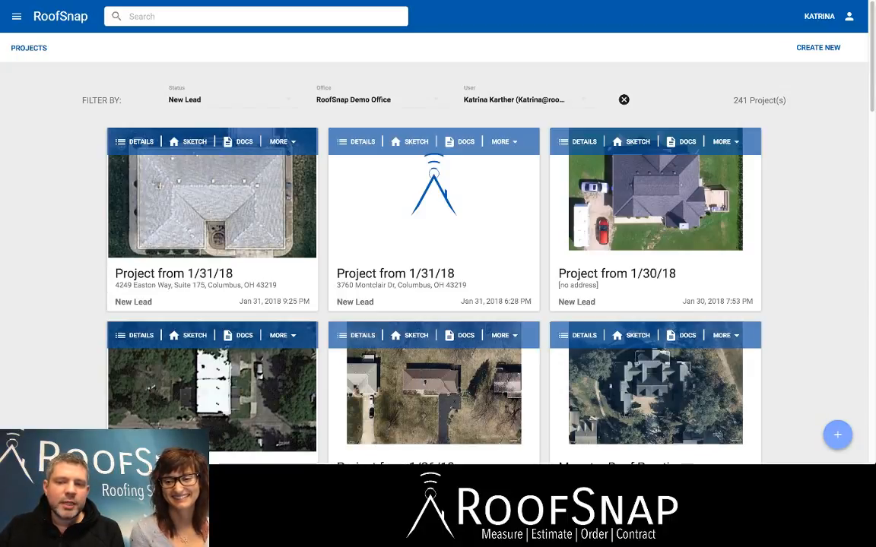
Start a new project named Test Online Project and assign it to the RoofSnap Demo Office.
{"action": "left_click", "coordinate": [836, 434]}
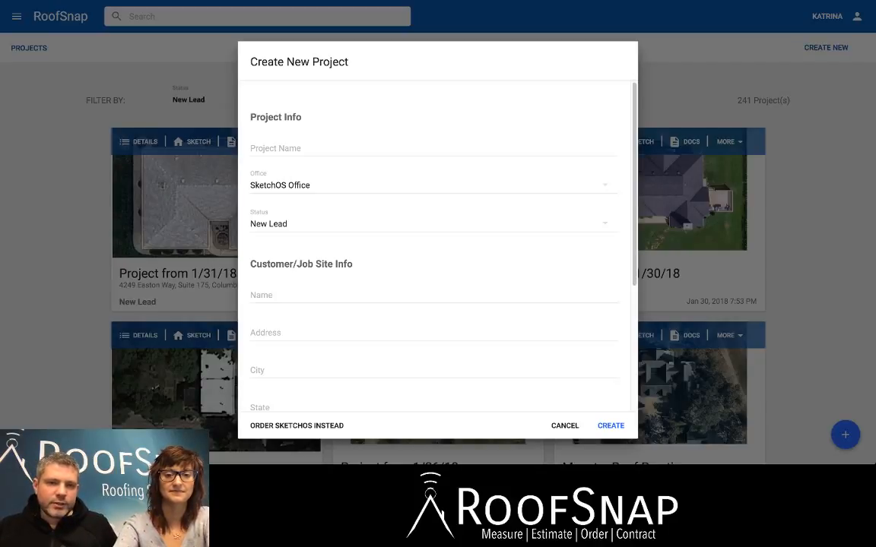
{"action": "left_click", "coordinate": [433, 148]}
{"action": "type", "text": "T"}
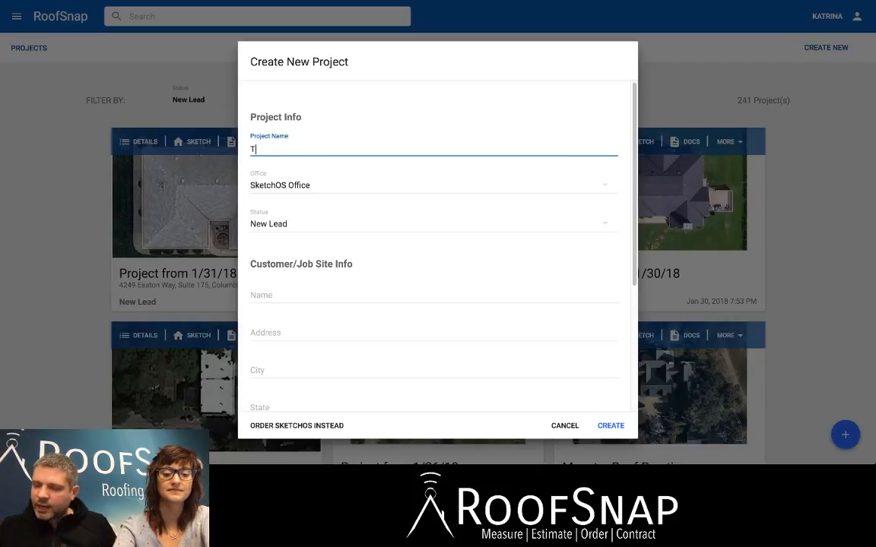
{"action": "type", "text": "est"}
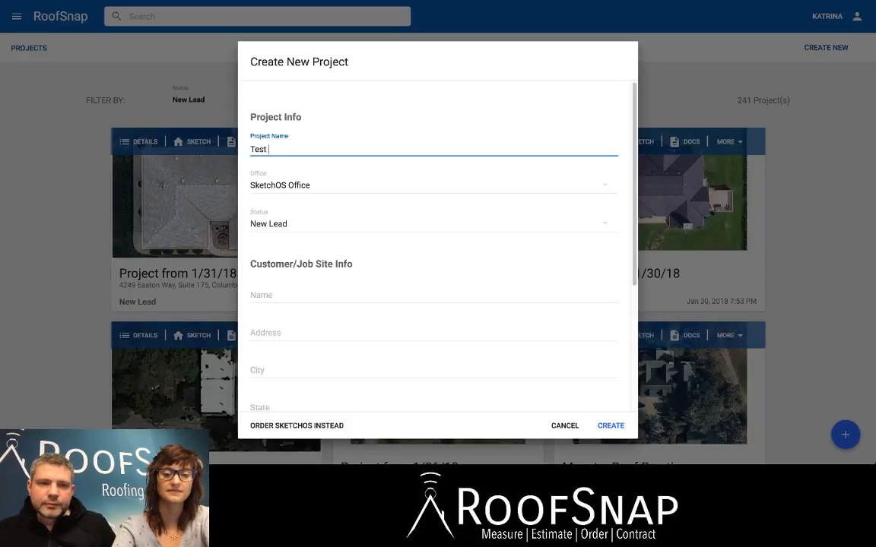
{"action": "type", "text": " Onlni"}
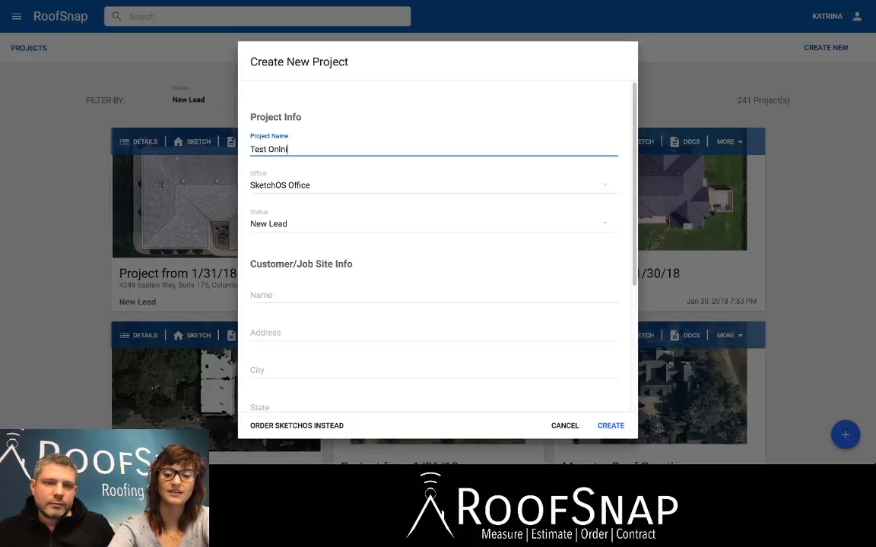
{"action": "key", "text": "BackSpace"}
{"action": "key", "text": "BackSpace"}
{"action": "type", "text": "ine P"}
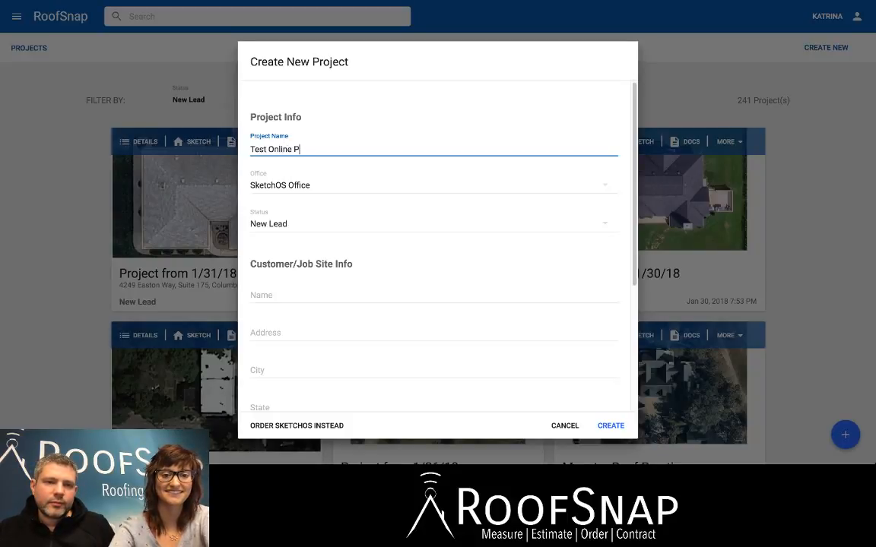
{"action": "type", "text": "roject"}
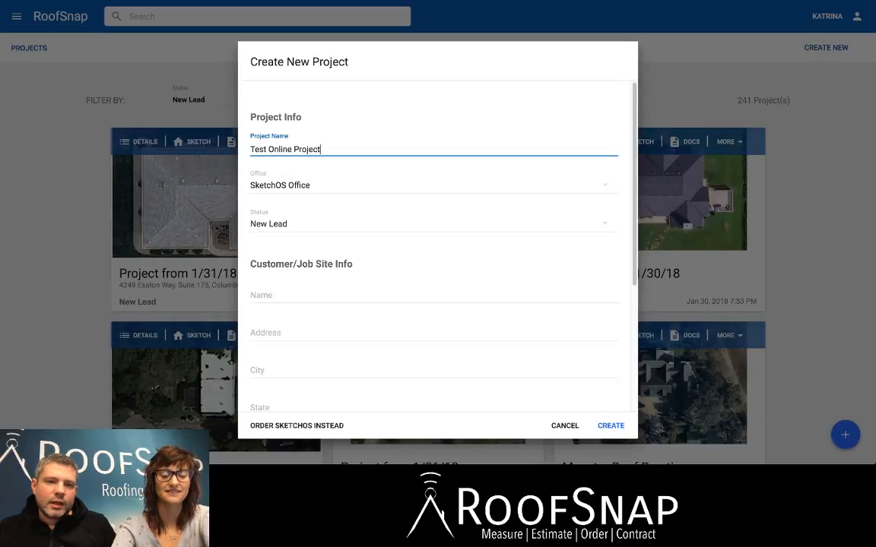
{"action": "left_click", "coordinate": [327, 186]}
{"action": "left_click", "coordinate": [326, 201]}
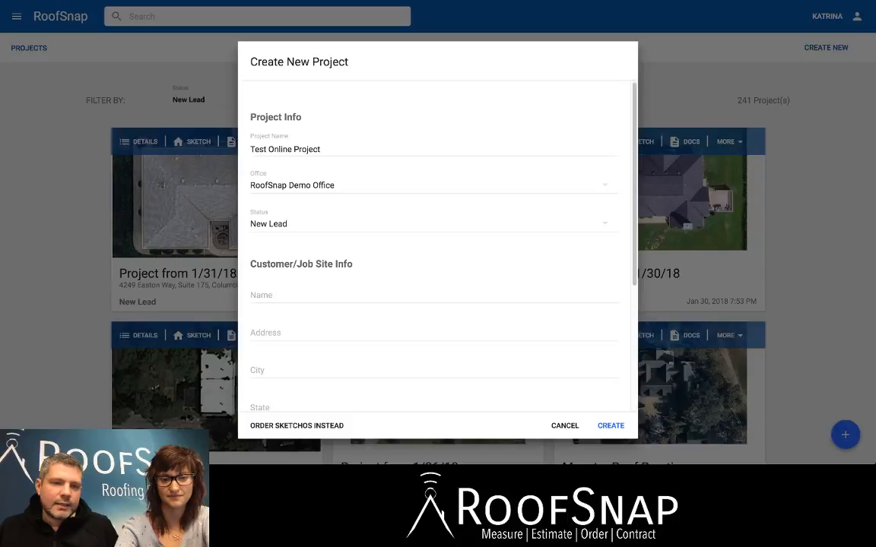
Enter RoofSnap as the customer name in the job site info.
{"action": "scroll", "coordinate": [434, 243], "scroll_direction": "down", "scroll_amount": 1}
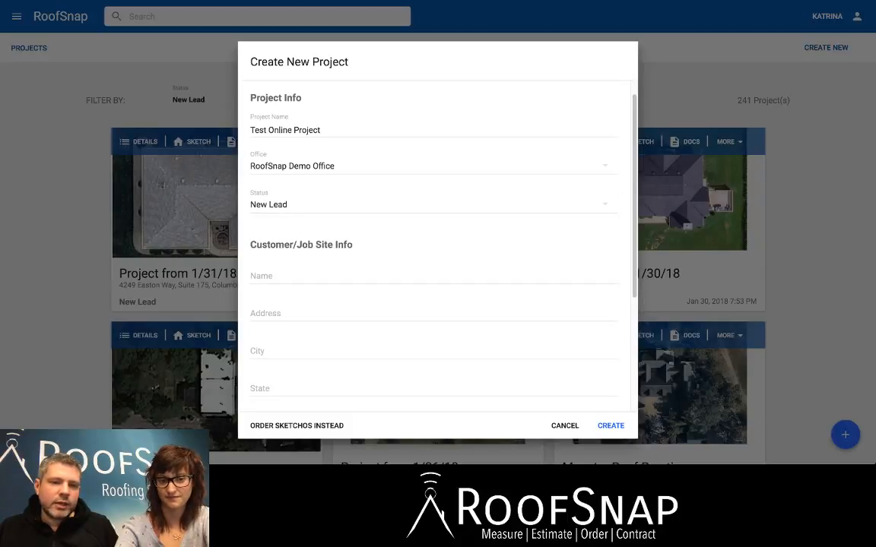
{"action": "left_click", "coordinate": [327, 277]}
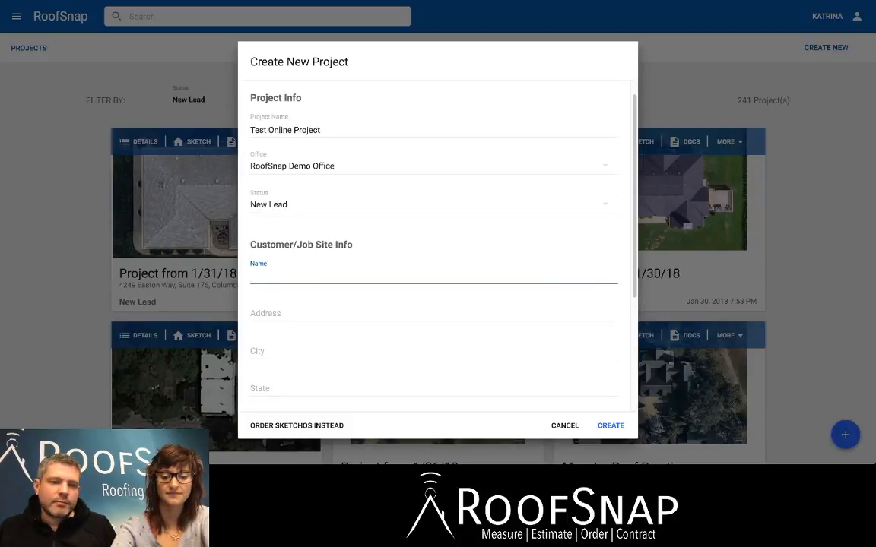
{"action": "type", "text": "RoofSnap"}
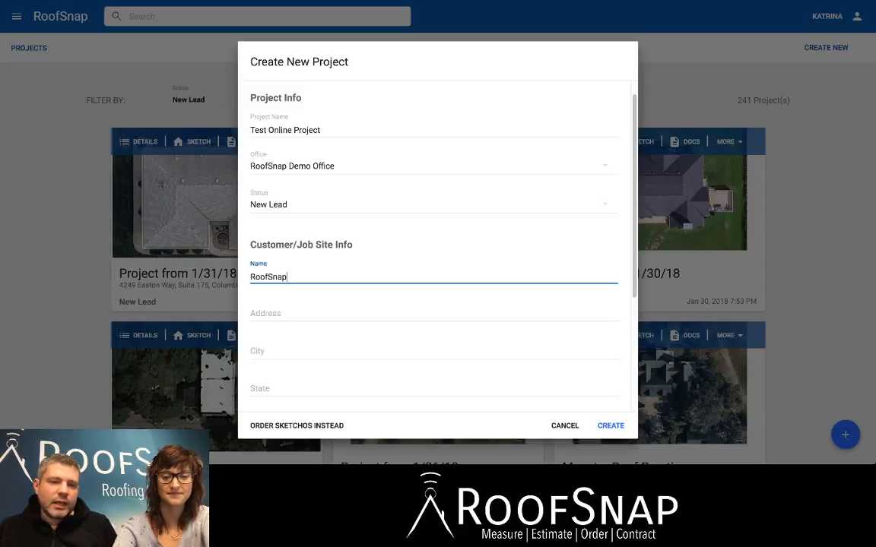
{"action": "key", "text": "Tab"}
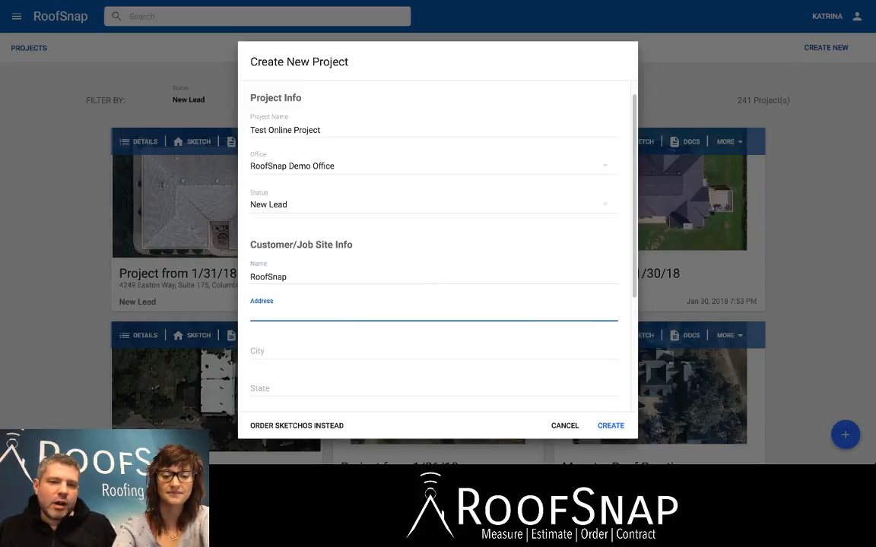
Fill in the customer and job site info using the saved autofill entry that matches the street address.
{"action": "type", "text": "42"}
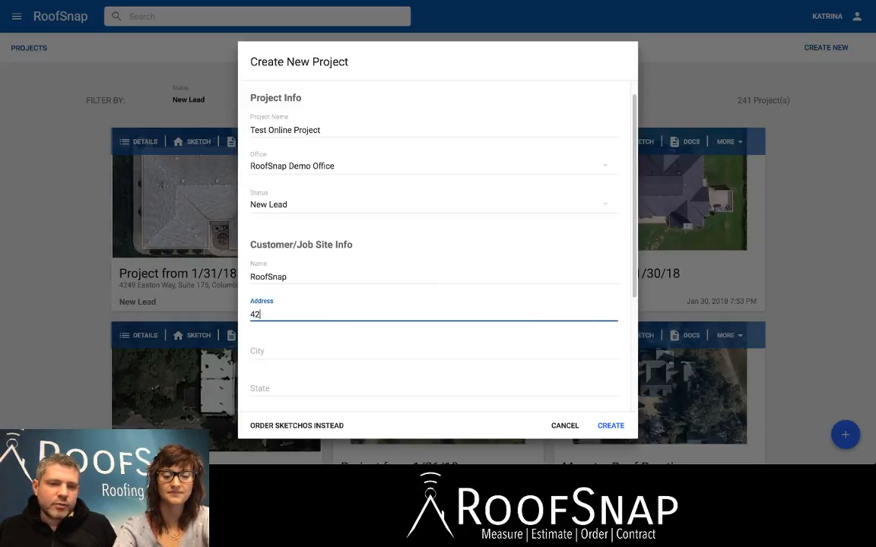
{"action": "key", "text": "Down"}
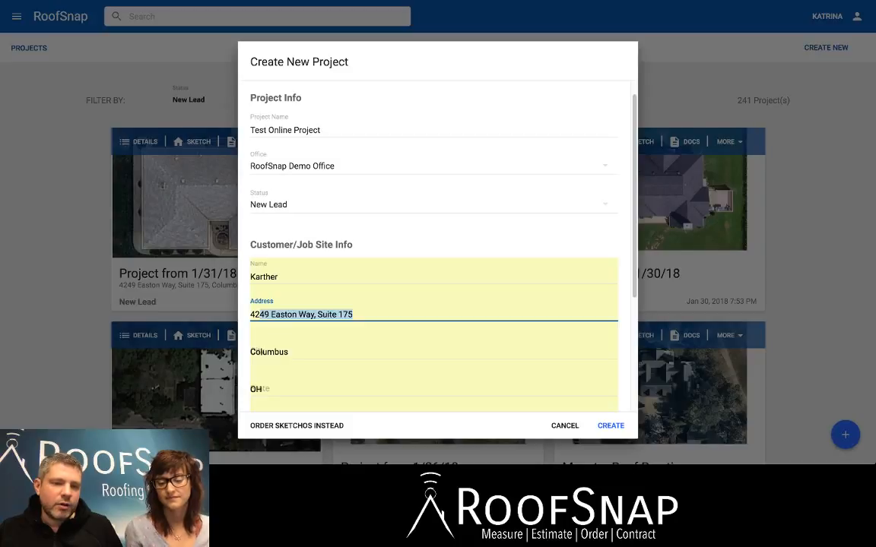
{"action": "key", "text": "Return"}
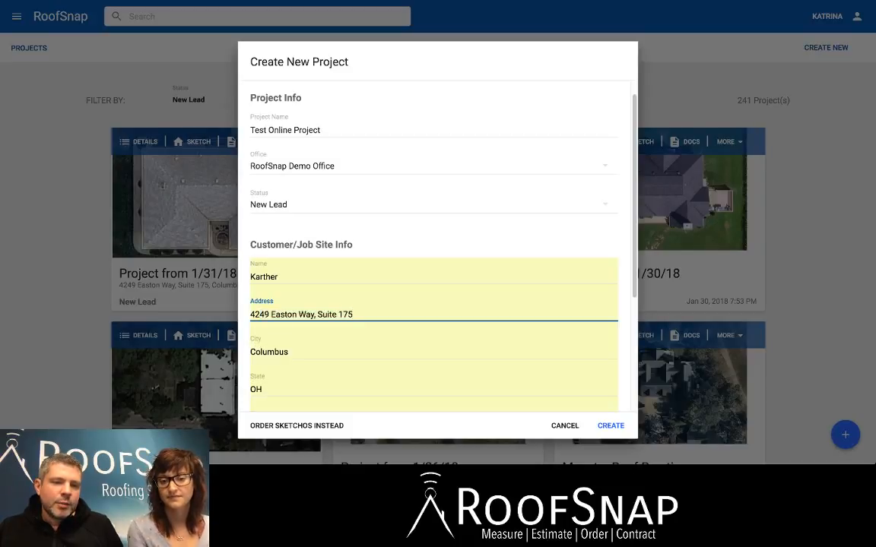
Expand the additional billing and insurer fields, leave them blank, and create the project.
{"action": "scroll", "coordinate": [433, 247], "scroll_direction": "down", "scroll_amount": 3}
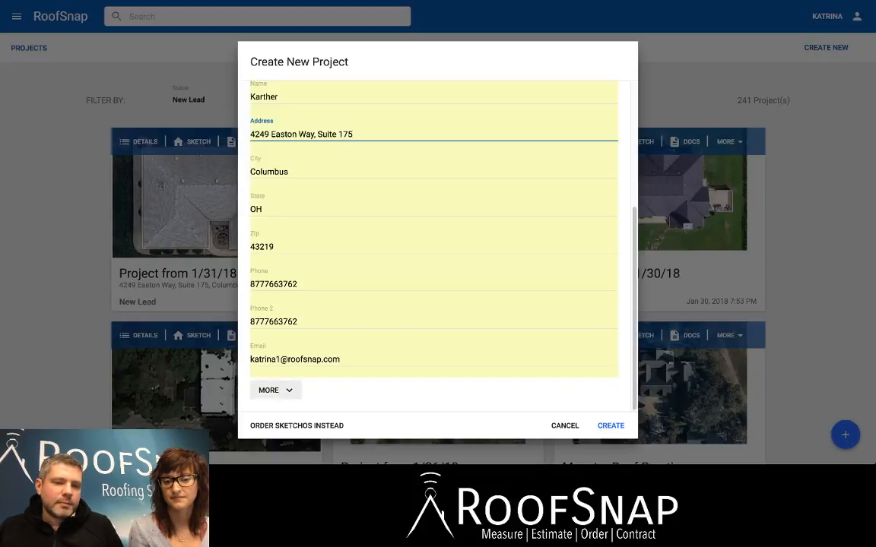
{"action": "left_click", "coordinate": [274, 390]}
{"action": "scroll", "coordinate": [434, 228], "scroll_direction": "down", "scroll_amount": 5}
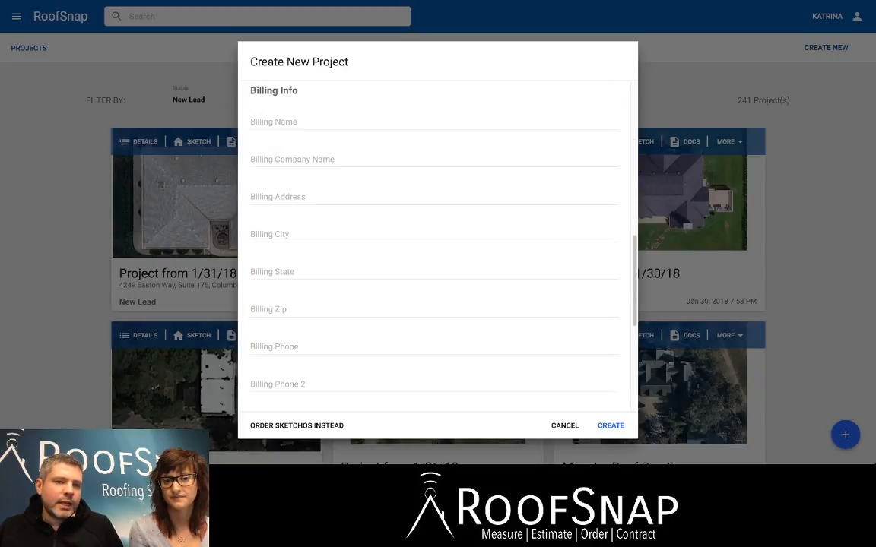
{"action": "scroll", "coordinate": [434, 243], "scroll_direction": "down", "scroll_amount": 4}
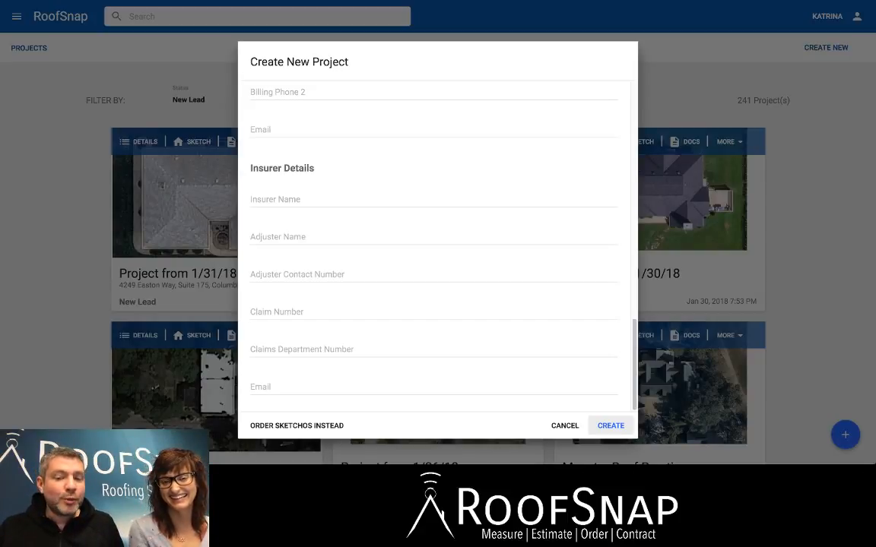
{"action": "left_click", "coordinate": [610, 425]}
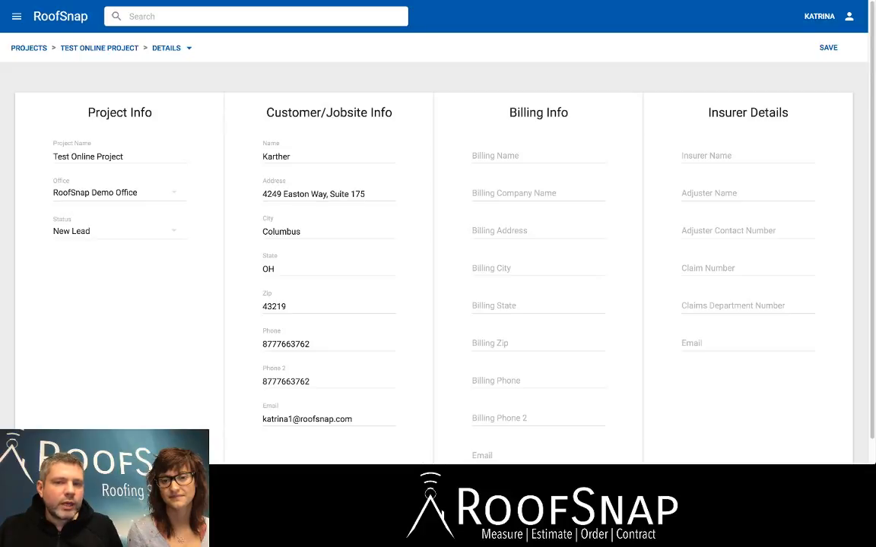
{"action": "left_click", "coordinate": [508, 156]}
{"action": "left_click", "coordinate": [508, 193]}
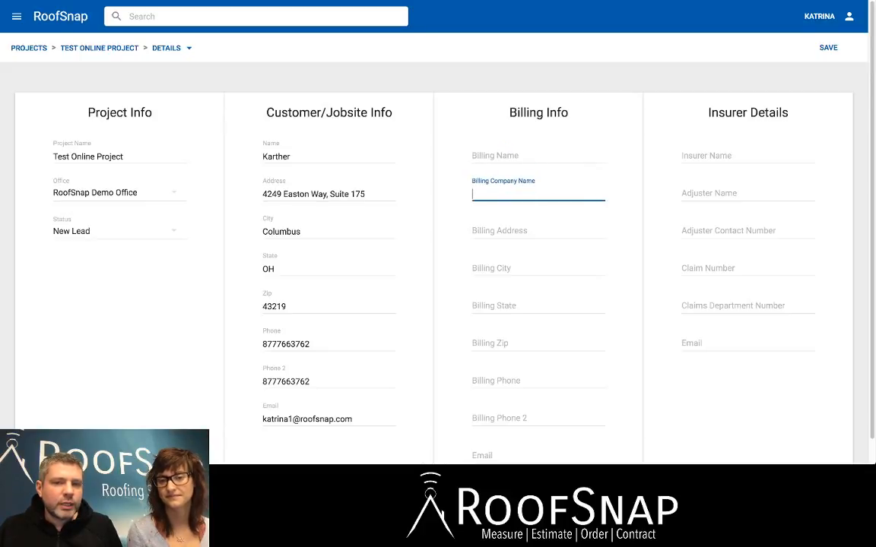
{"action": "left_click", "coordinate": [508, 231]}
{"action": "left_click", "coordinate": [717, 157]}
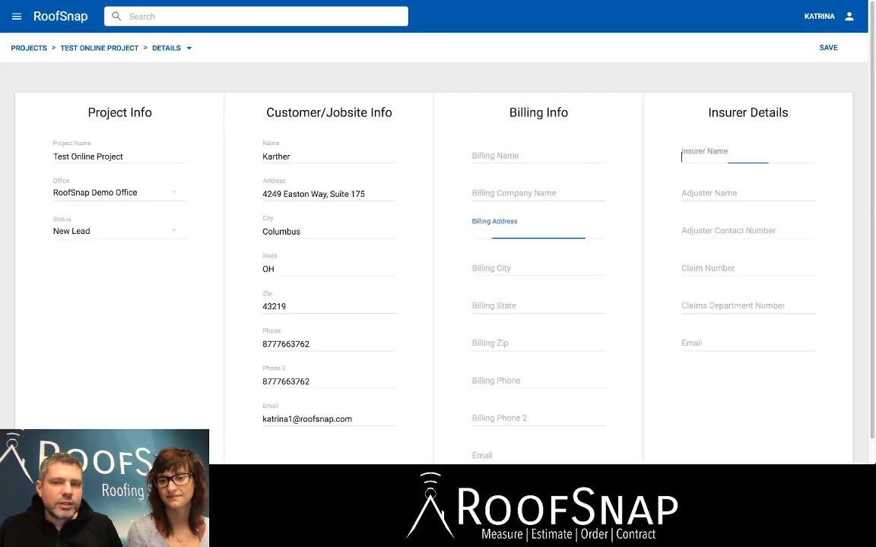
{"action": "left_click", "coordinate": [718, 193]}
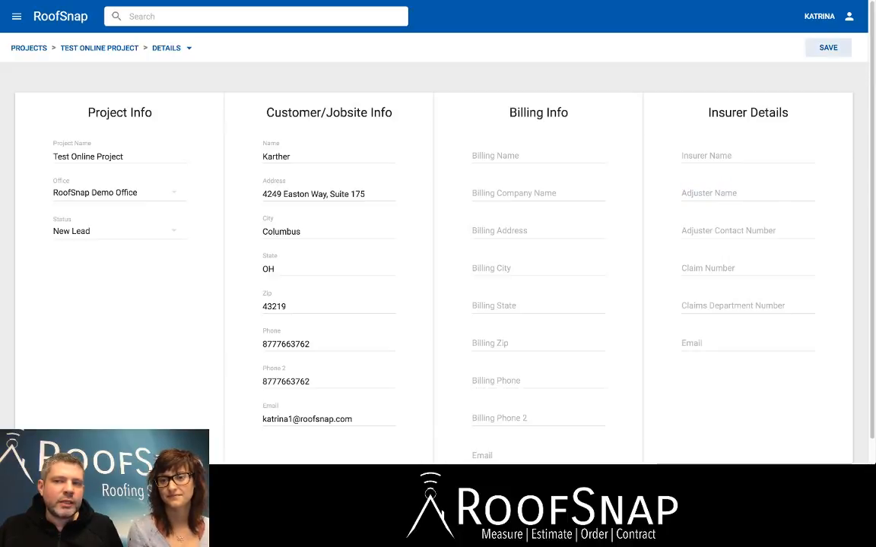
Save the project details and open the project's sketch to show the satellite map of the job site.
{"action": "left_click", "coordinate": [827, 48]}
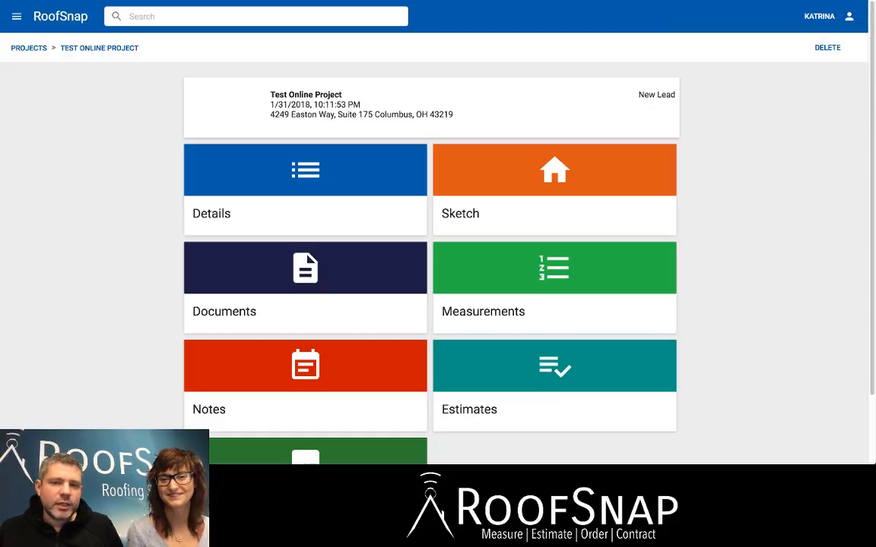
{"action": "left_click", "coordinate": [554, 189]}
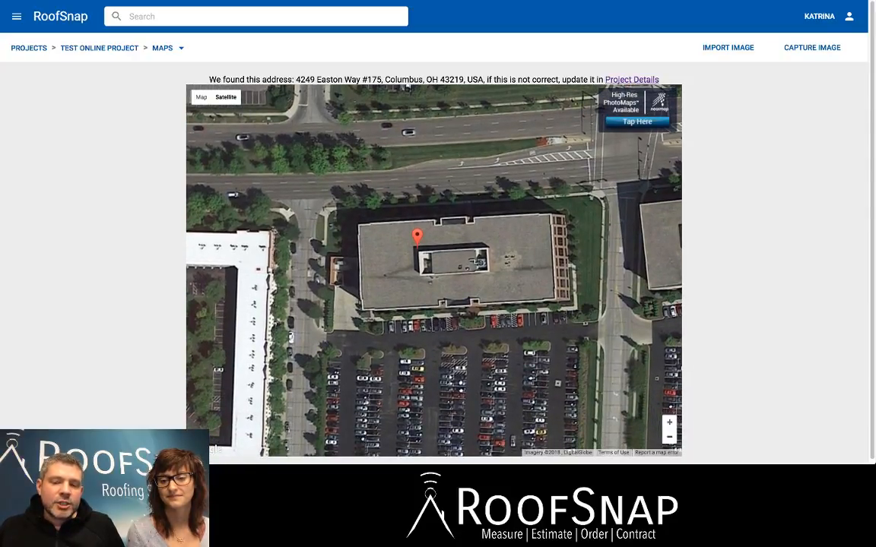
Locate the gray-roofed house in the residential area south of the job site and purchase its Nearmap high-resolution imagery.
{"action": "left_click", "coordinate": [669, 437]}
{"action": "left_click", "coordinate": [668, 437]}
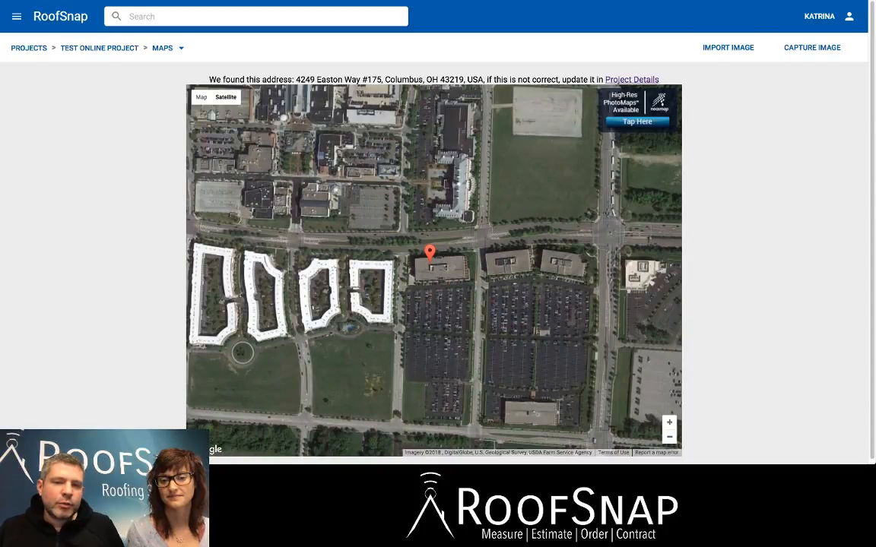
{"action": "left_click_drag", "start_coordinate": [433, 342], "coordinate": [444, 187]}
{"action": "left_click_drag", "start_coordinate": [433, 319], "coordinate": [475, 196]}
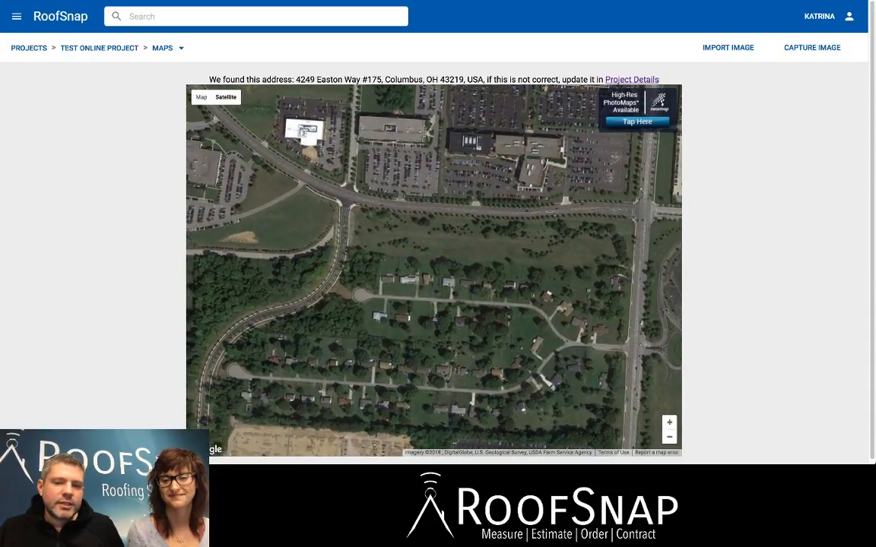
{"action": "scroll", "coordinate": [433, 289], "scroll_direction": "up", "scroll_amount": 2}
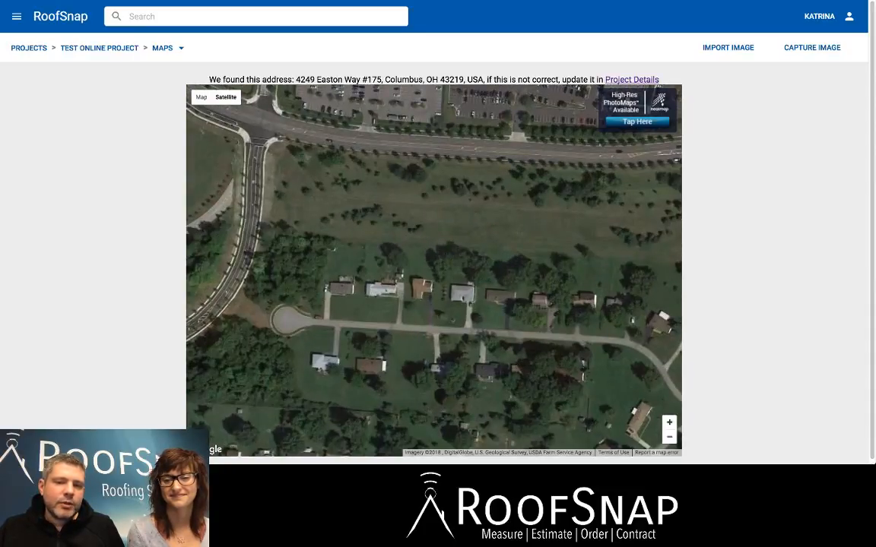
{"action": "left_click", "coordinate": [669, 423]}
{"action": "left_click_drag", "start_coordinate": [525, 335], "coordinate": [402, 252]}
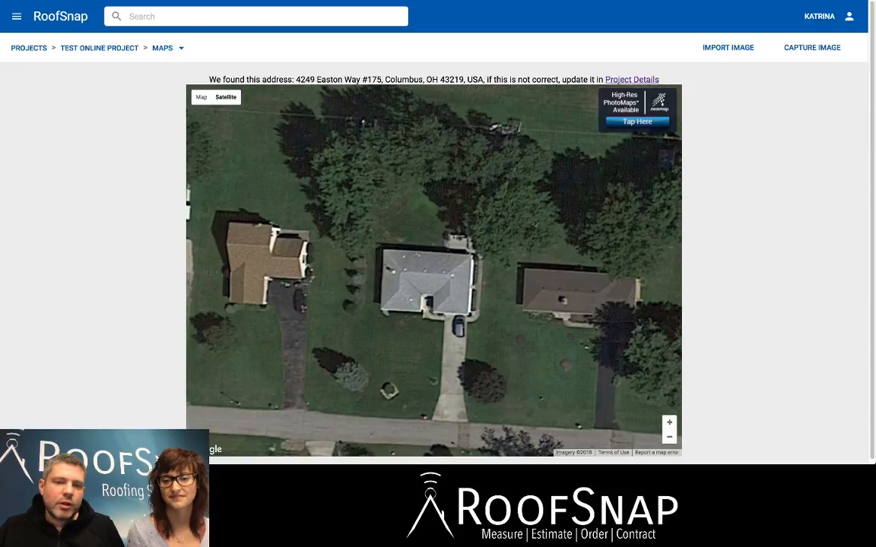
{"action": "left_click_drag", "start_coordinate": [430, 281], "coordinate": [433, 283]}
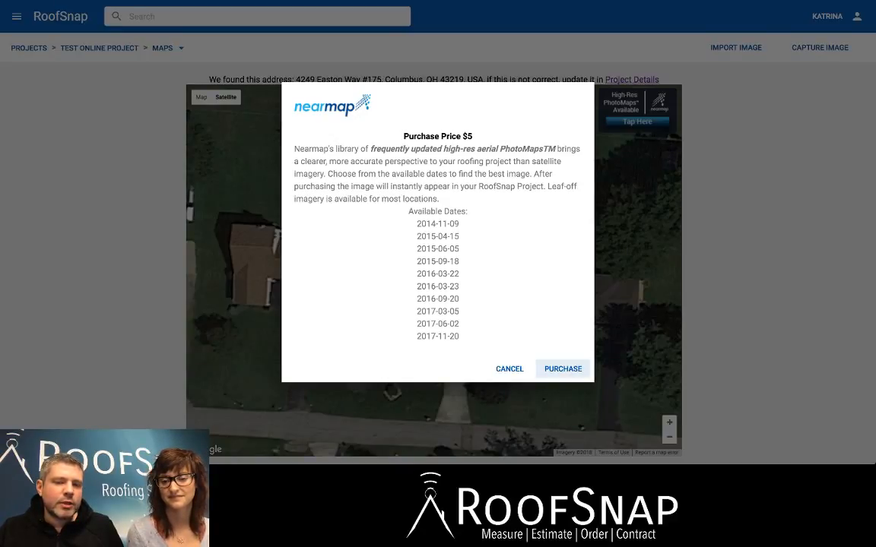
{"action": "left_click", "coordinate": [562, 368]}
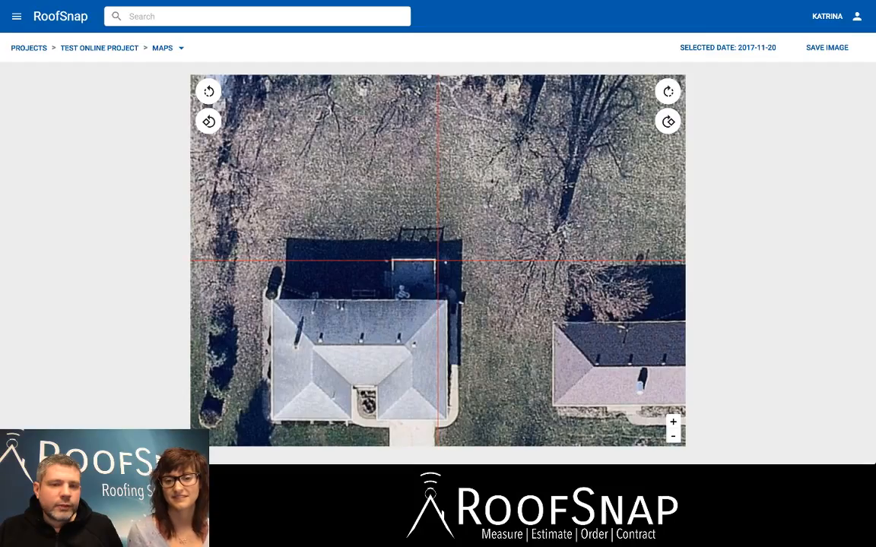
Switch the house imagery to the 2015-04-15 date and align the roof's upper eave with the horizontal crosshair.
{"action": "left_click_drag", "start_coordinate": [365, 342], "coordinate": [439, 258]}
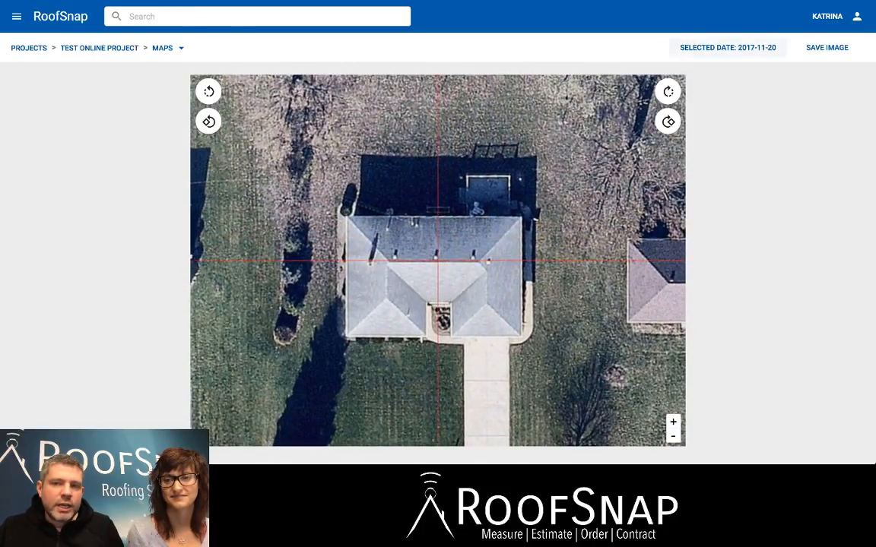
{"action": "left_click", "coordinate": [707, 47]}
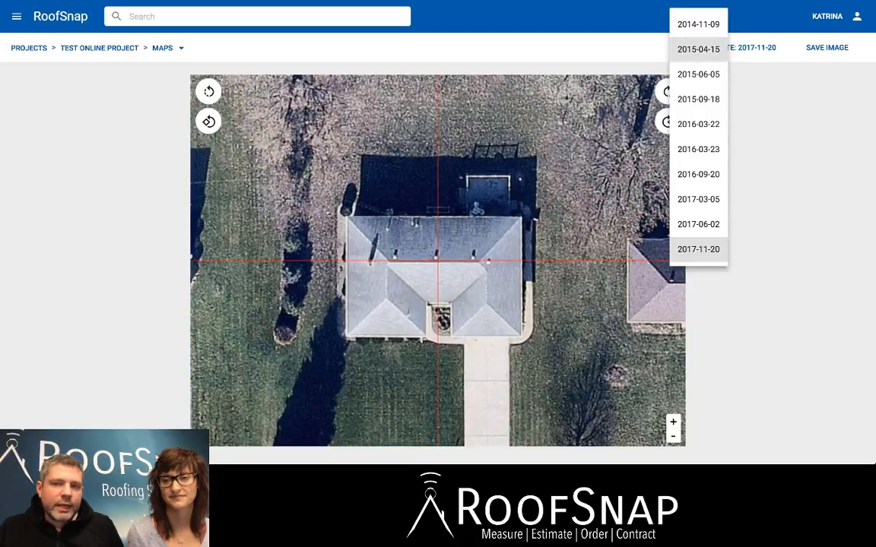
{"action": "left_click", "coordinate": [698, 49]}
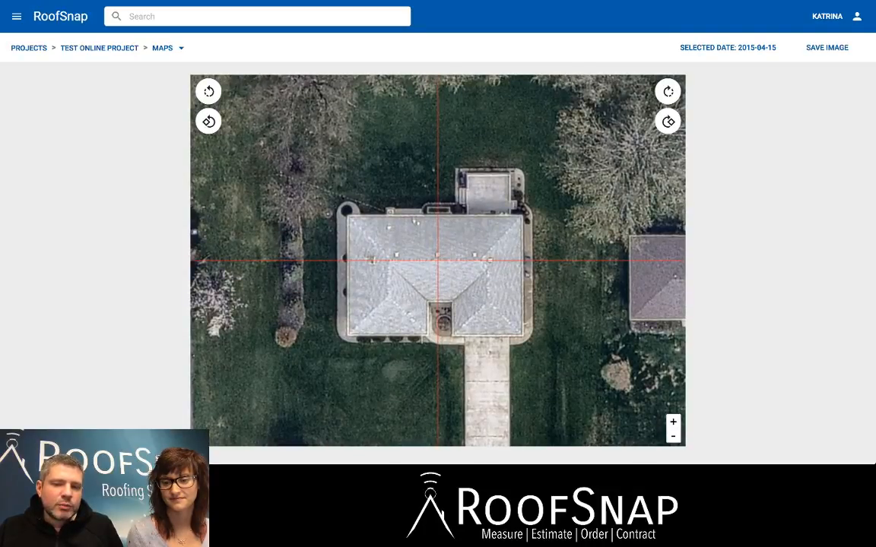
{"action": "left_click", "coordinate": [673, 422]}
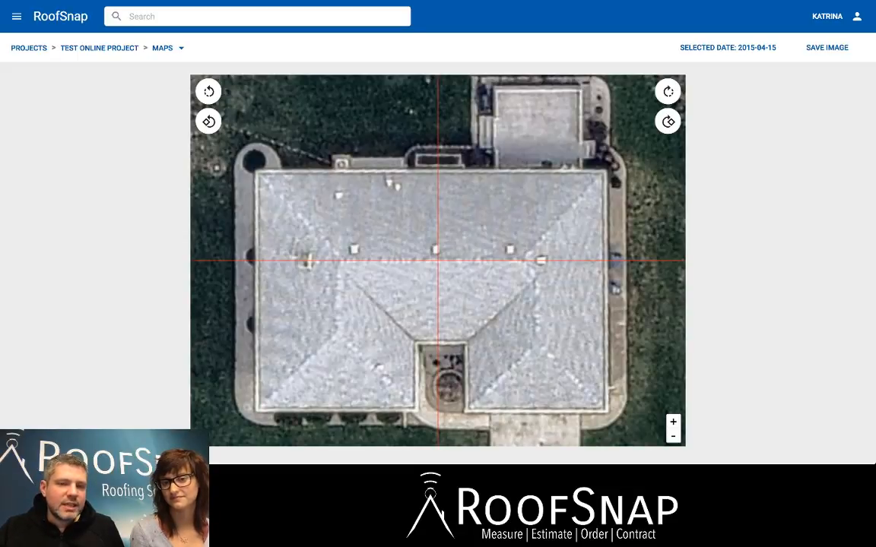
{"action": "left_click_drag", "start_coordinate": [438, 251], "coordinate": [440, 340]}
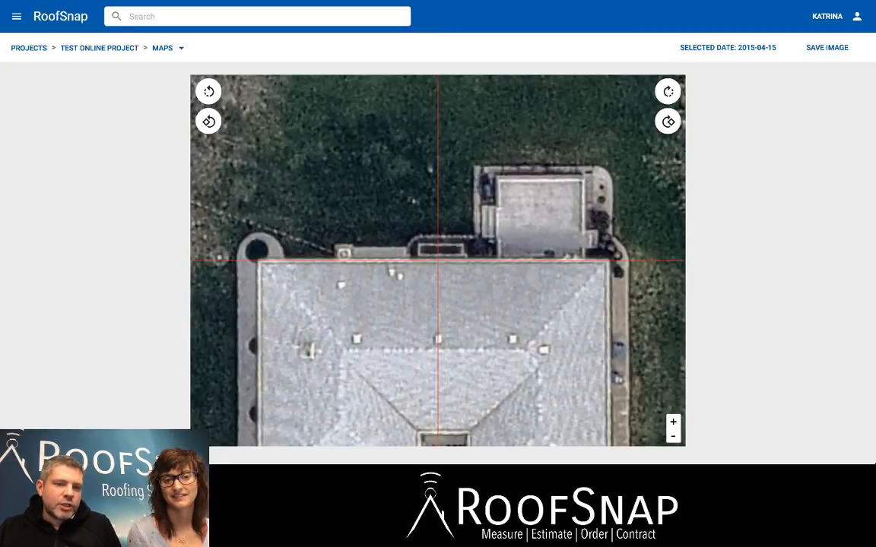
Rotate the aerial image counterclockwise in large increments through a full turn.
{"action": "left_click", "coordinate": [208, 122]}
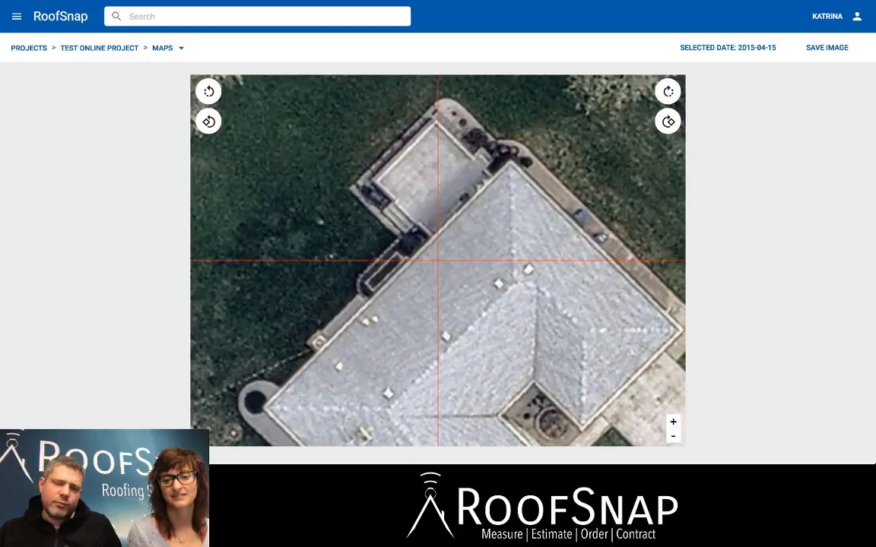
{"action": "left_click", "coordinate": [208, 121]}
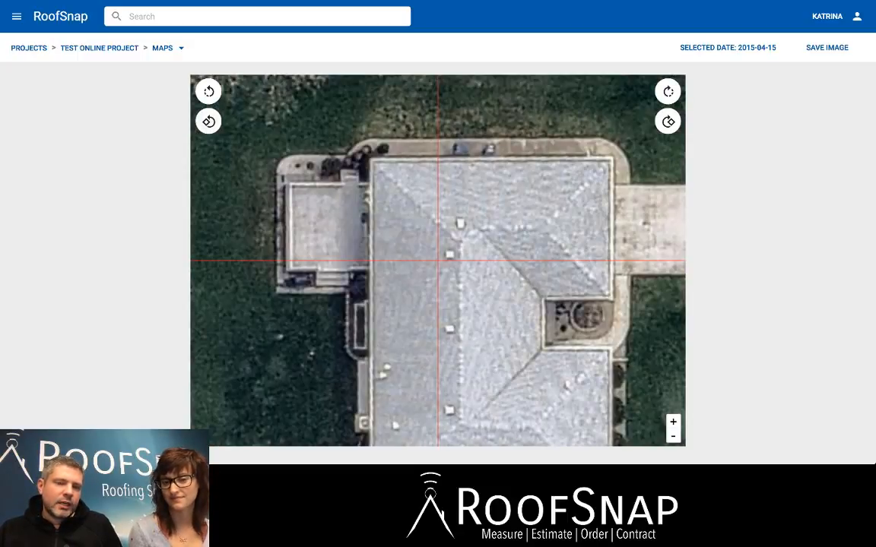
{"action": "left_click", "coordinate": [208, 122]}
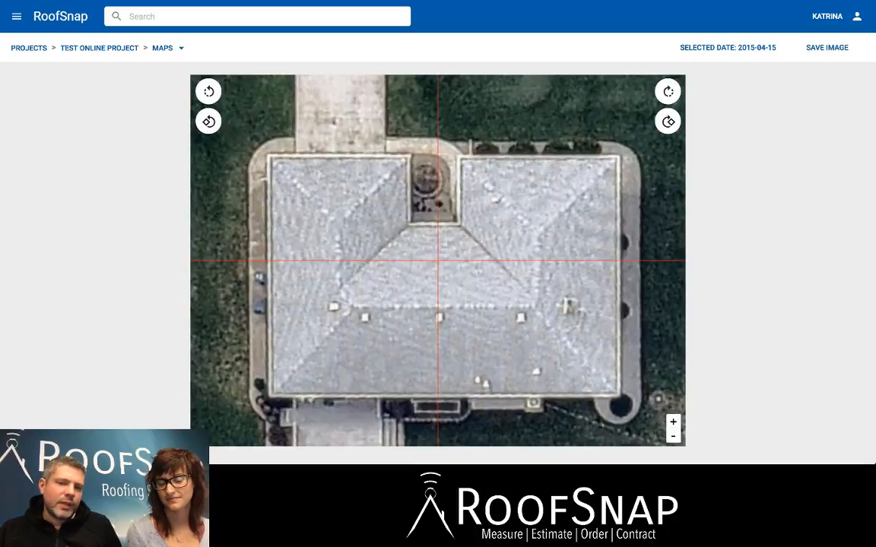
{"action": "left_click", "coordinate": [208, 122]}
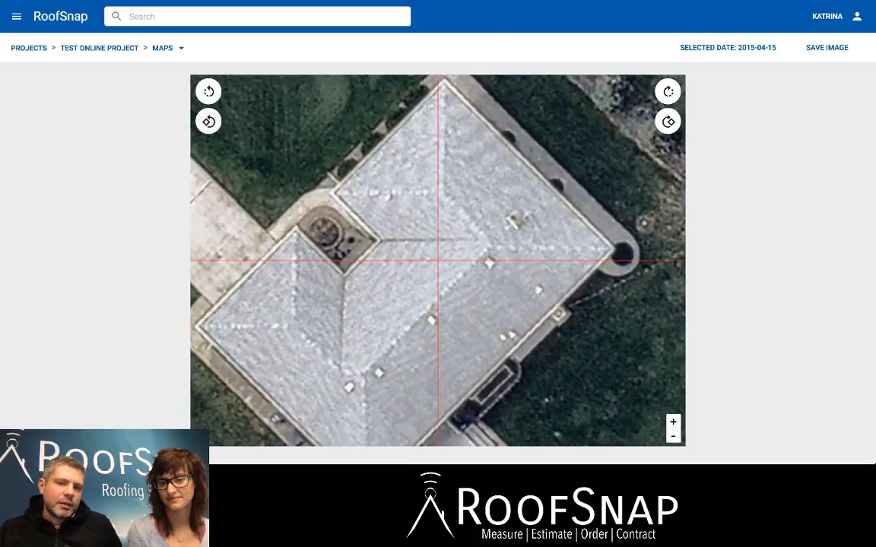
{"action": "left_click", "coordinate": [208, 121]}
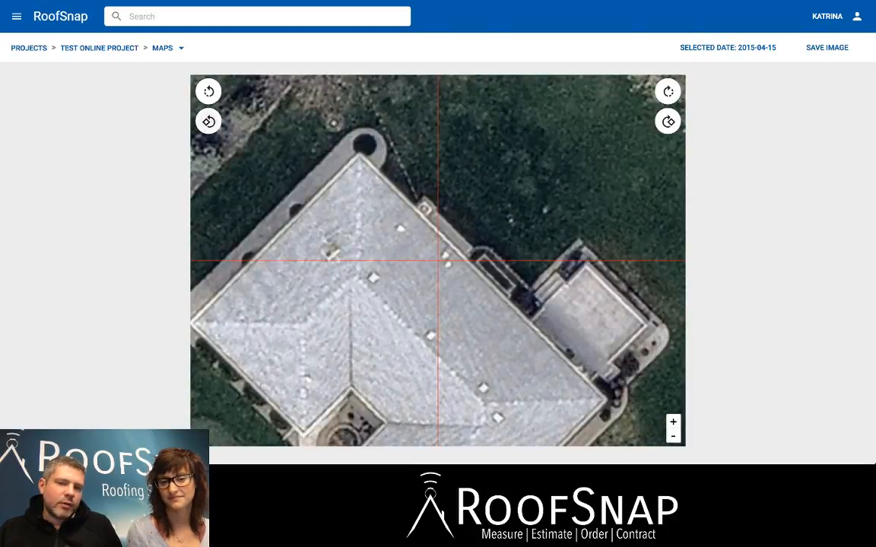
{"action": "left_click", "coordinate": [208, 121]}
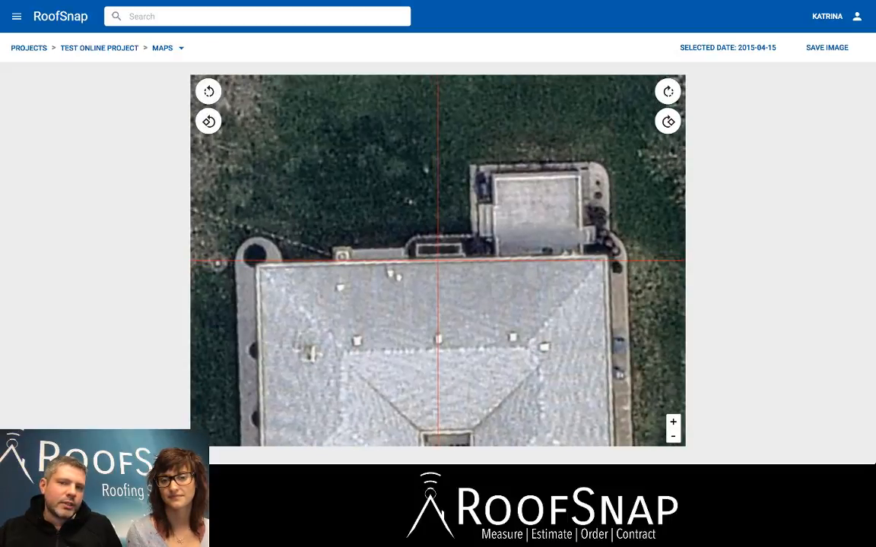
Fine-tune the image rotation until the roof's upper eave is parallel to the horizontal crosshair.
{"action": "left_click", "coordinate": [669, 92]}
{"action": "left_click", "coordinate": [669, 91]}
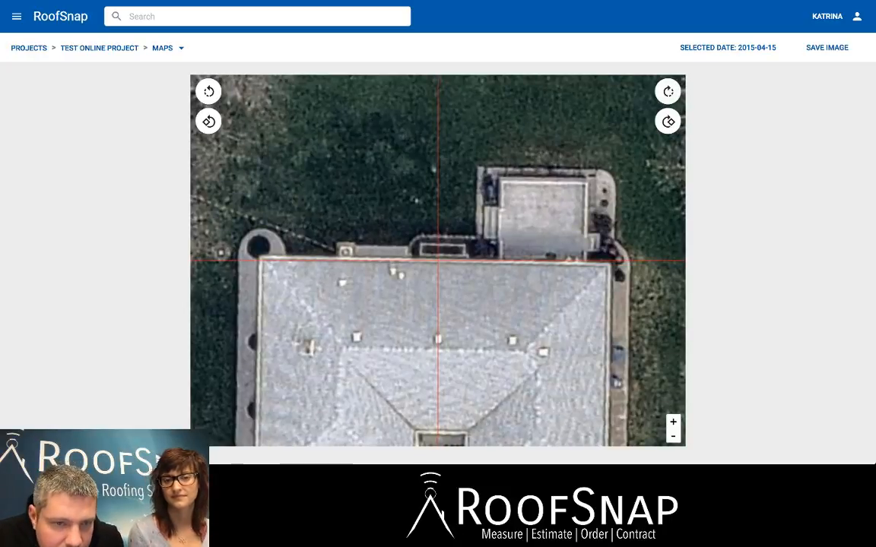
{"action": "left_click", "coordinate": [208, 91]}
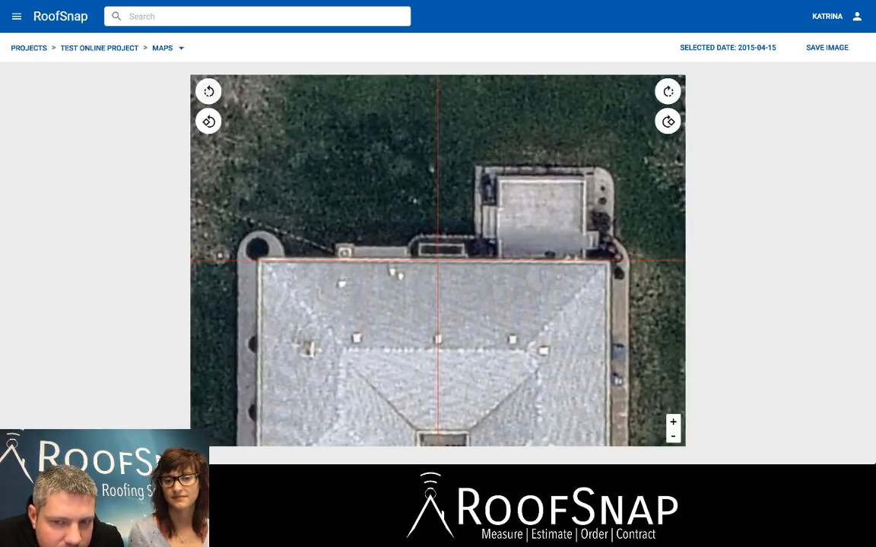
{"action": "left_click", "coordinate": [208, 91]}
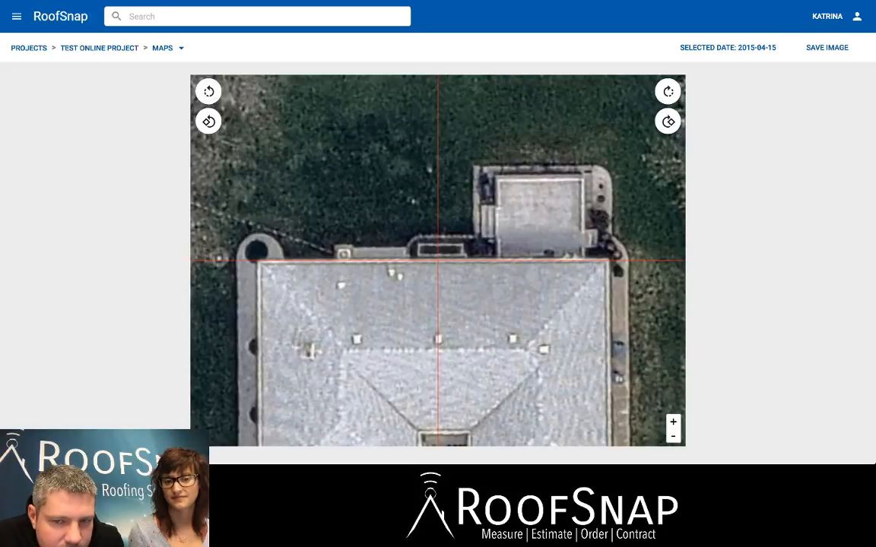
{"action": "left_click_drag", "start_coordinate": [438, 260], "coordinate": [440, 260]}
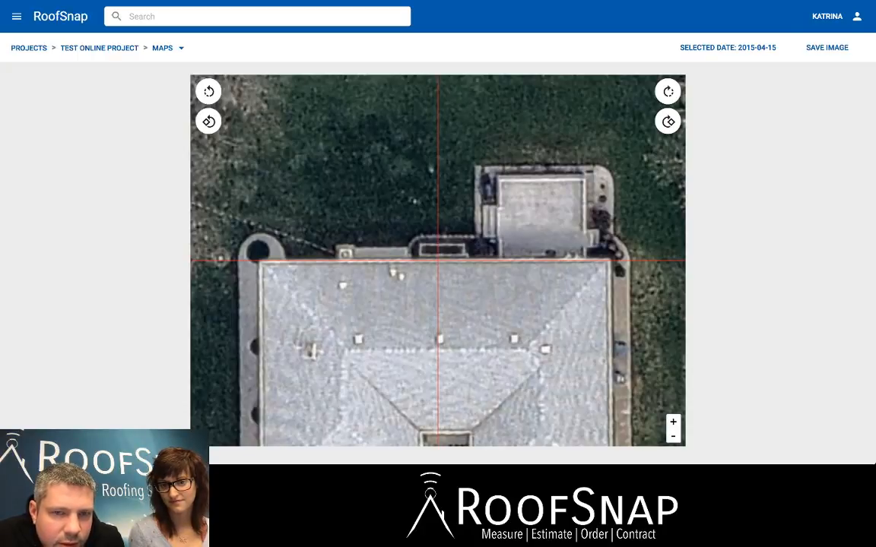
{"action": "left_click", "coordinate": [208, 122]}
{"action": "left_click", "coordinate": [667, 121]}
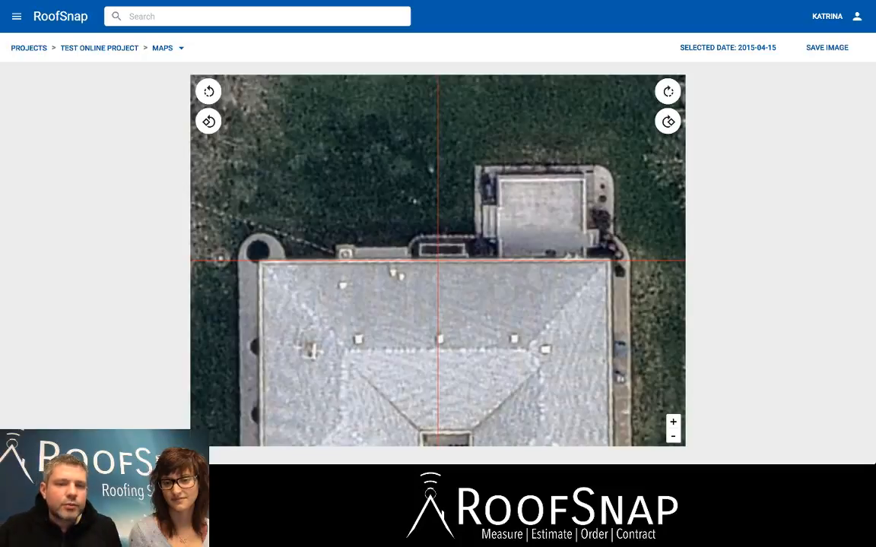
Center the whole roof in the frame and save the aerial image to the project.
{"action": "left_click_drag", "start_coordinate": [438, 304], "coordinate": [438, 216]}
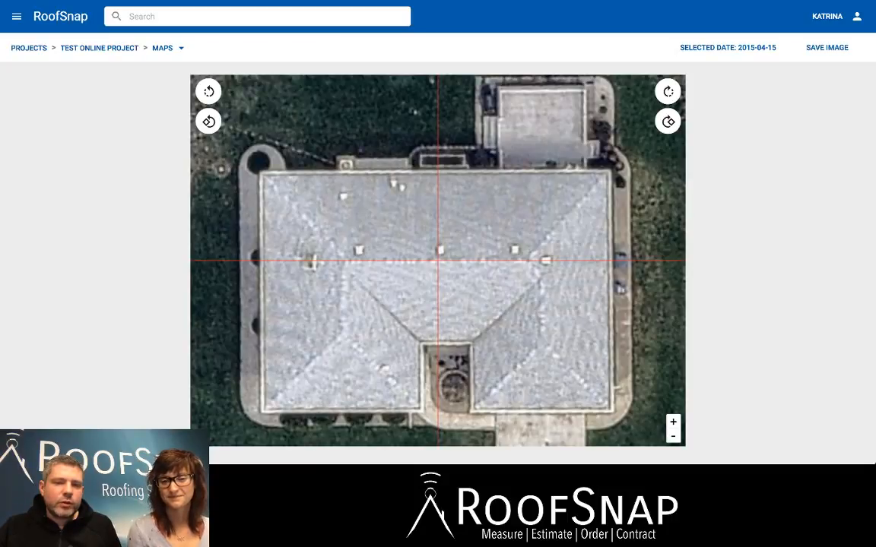
{"action": "left_click_drag", "start_coordinate": [438, 261], "coordinate": [441, 242]}
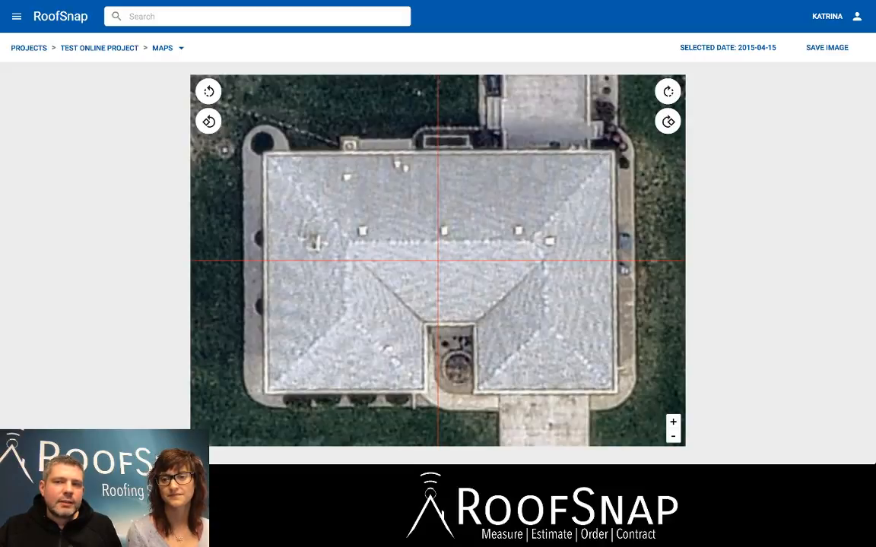
{"action": "left_click", "coordinate": [826, 47]}
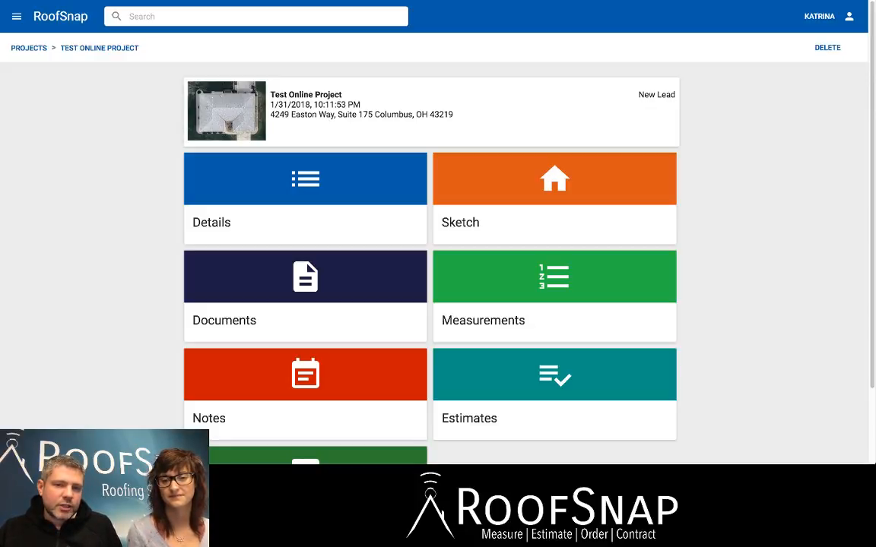
Open the project's roof sketch and activate the Draw tool with 90 mode enabled and the full roof in view.
{"action": "left_click", "coordinate": [554, 197]}
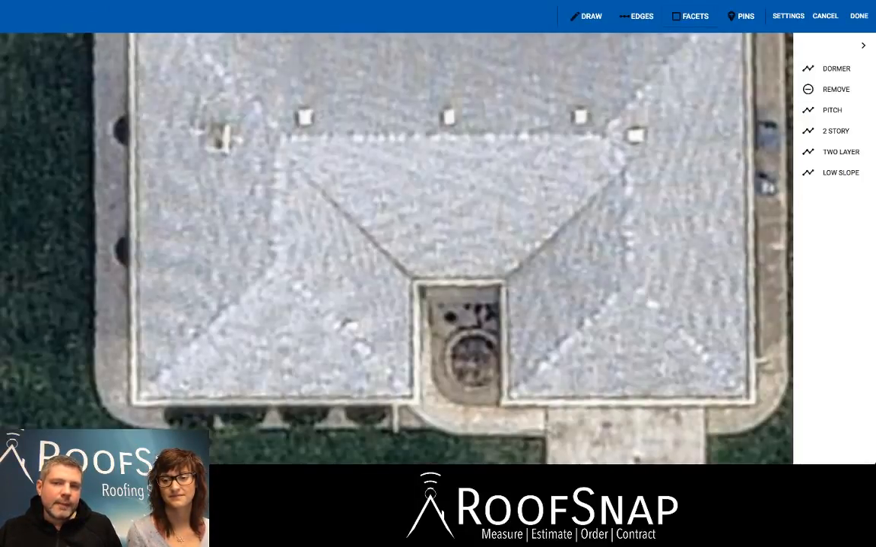
{"action": "mouse_move", "coordinate": [441, 190]}
{"action": "left_mouse_down"}
{"action": "mouse_move", "coordinate": [430, 278]}
{"action": "mouse_move", "coordinate": [421, 252]}
{"action": "left_mouse_up"}
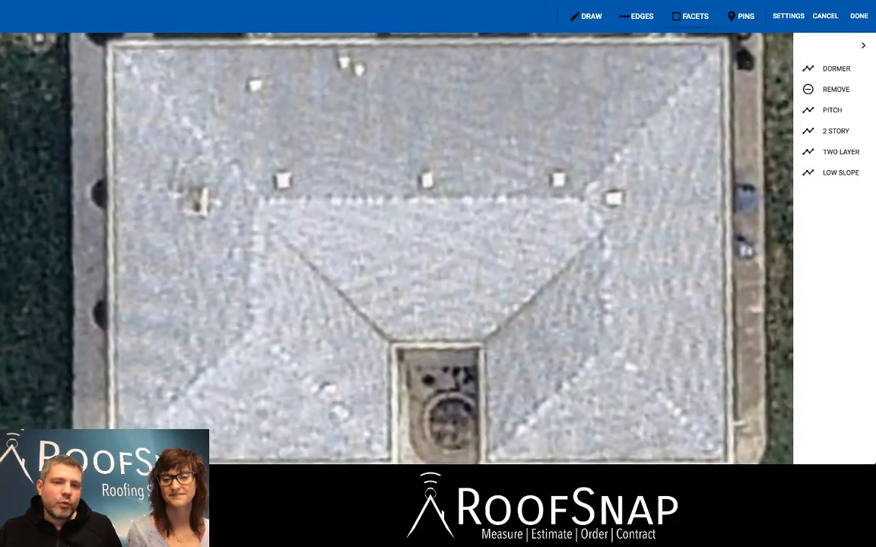
{"action": "scroll", "coordinate": [448, 213], "scroll_direction": "down", "scroll_amount": 3}
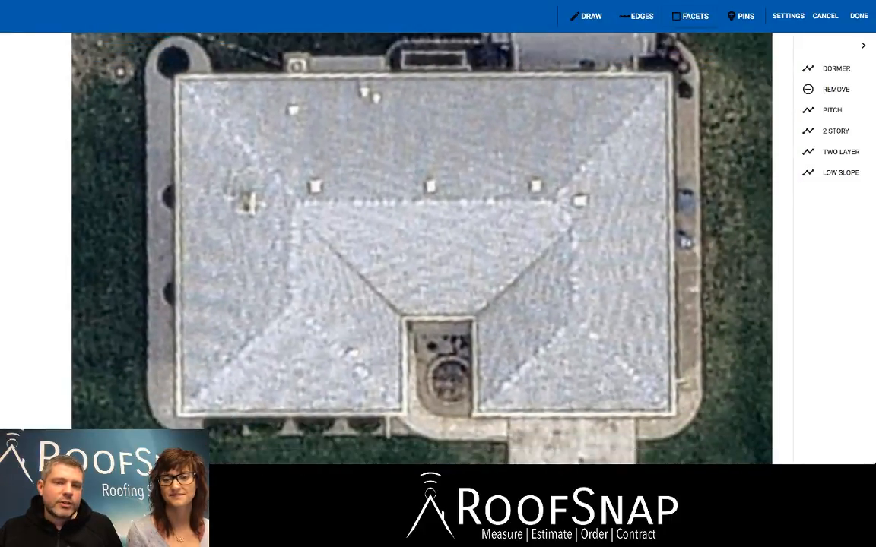
{"action": "scroll", "coordinate": [441, 210], "scroll_direction": "down", "scroll_amount": 2}
{"action": "scroll", "coordinate": [441, 211], "scroll_direction": "up", "scroll_amount": 3}
{"action": "left_click", "coordinate": [585, 16]}
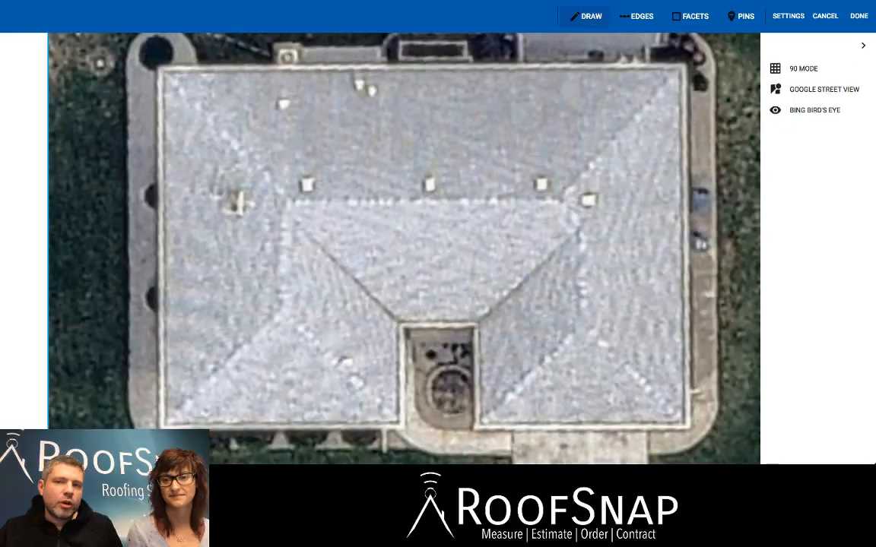
{"action": "scroll", "coordinate": [437, 210], "scroll_direction": "down", "scroll_amount": 2}
{"action": "scroll", "coordinate": [437, 211], "scroll_direction": "up", "scroll_amount": 3}
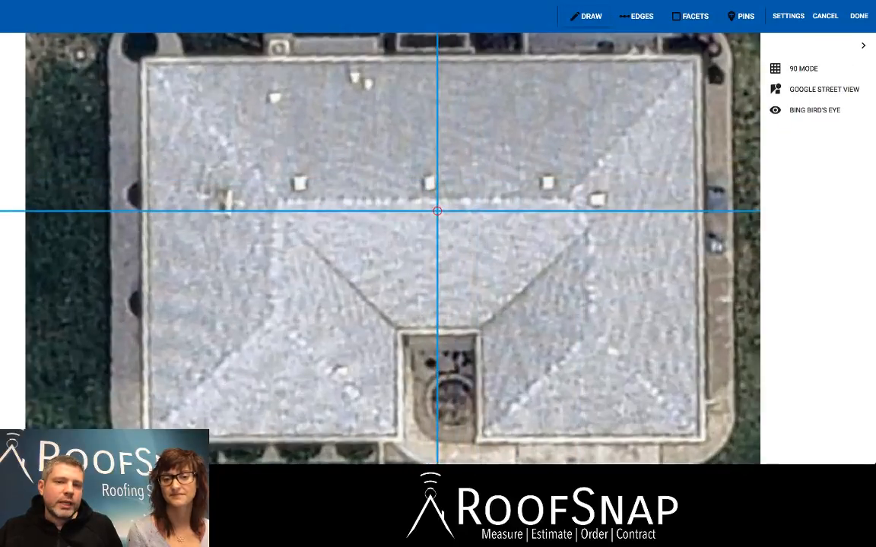
{"action": "scroll", "coordinate": [434, 209], "scroll_direction": "down", "scroll_amount": 2}
{"action": "scroll", "coordinate": [424, 204], "scroll_direction": "up", "scroll_amount": 1}
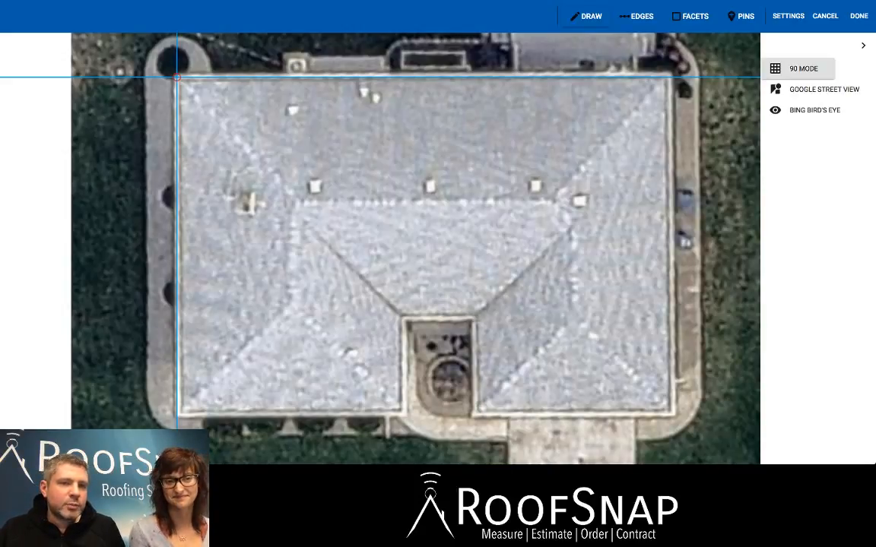
Draw the roof's upper eave from its right corner to its left corner, about 62.8 ft long.
{"action": "left_click", "coordinate": [176, 77]}
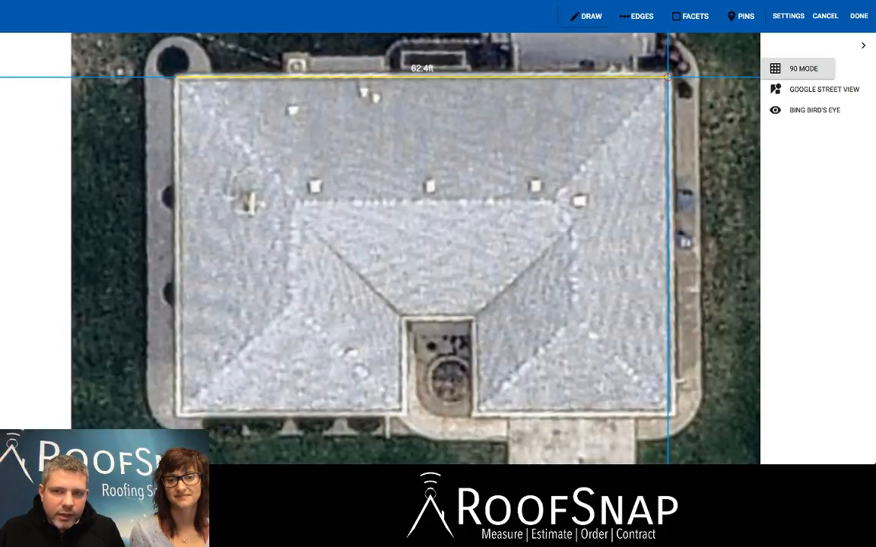
{"action": "key", "text": "Escape"}
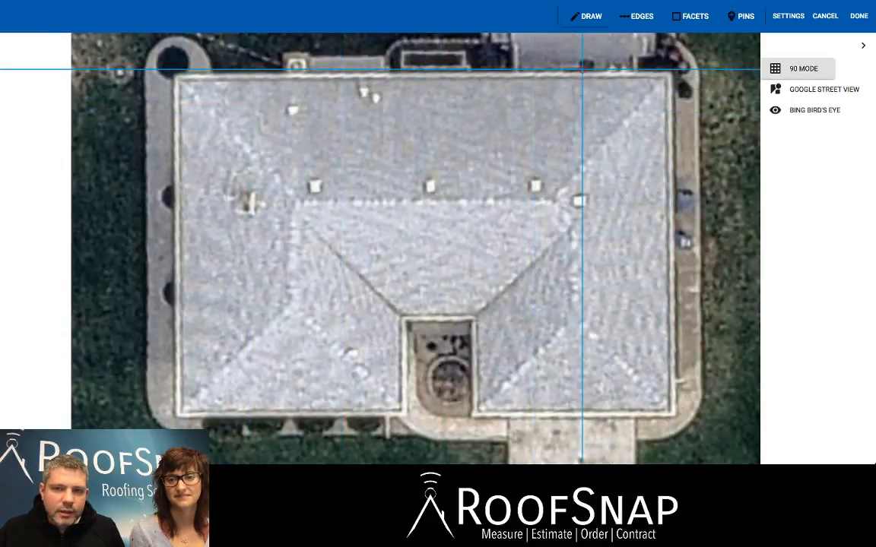
{"action": "left_click", "coordinate": [669, 74]}
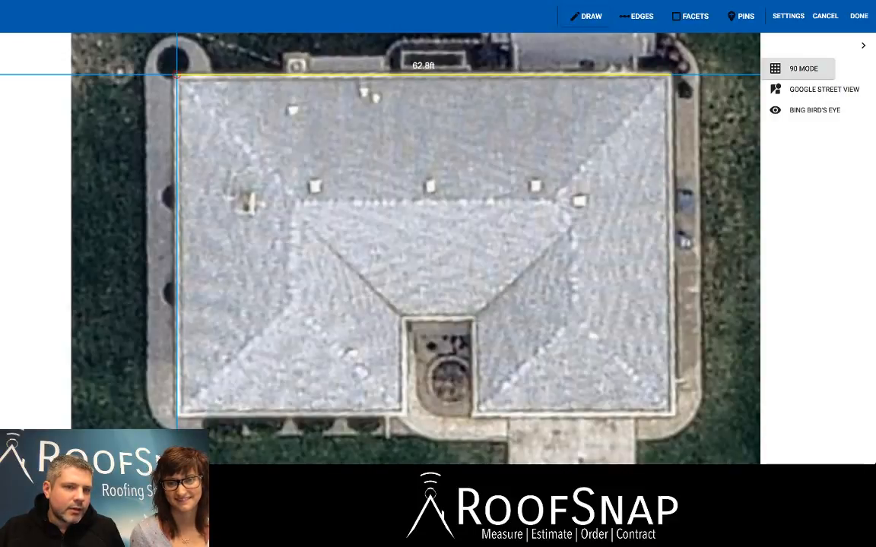
{"action": "left_click", "coordinate": [176, 76]}
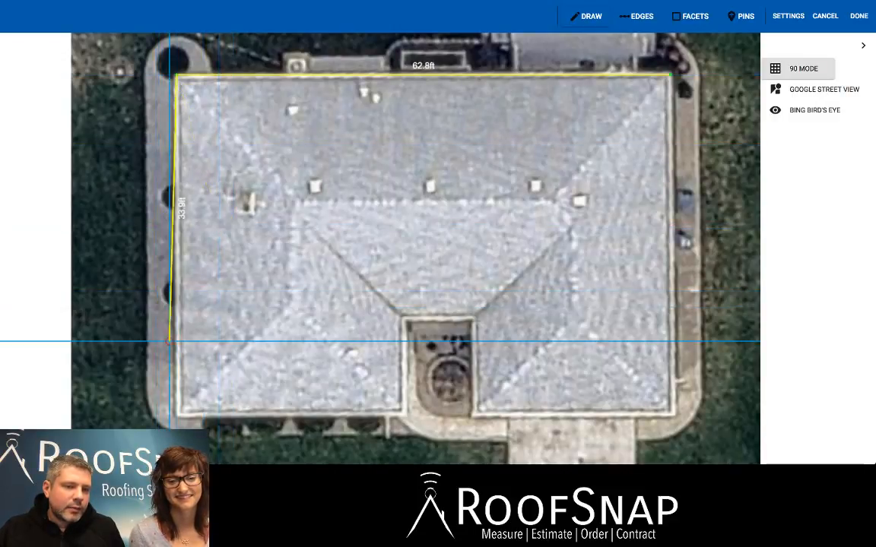
Complete the roof perimeter: left side about 43.2 ft, lower eaves about 28.9 and 24.8 ft around a 9.0 by 12.2 ft notch, and right side.
{"action": "left_click", "coordinate": [176, 415]}
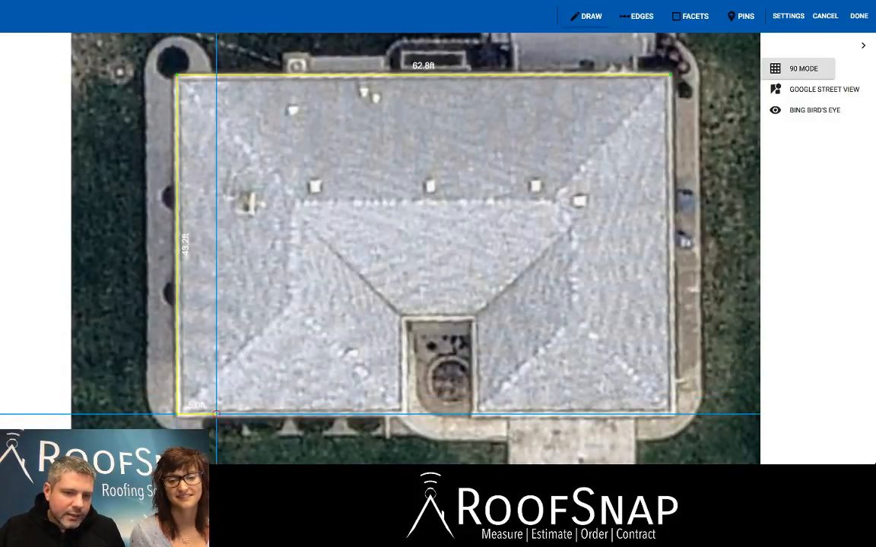
{"action": "left_click", "coordinate": [404, 415]}
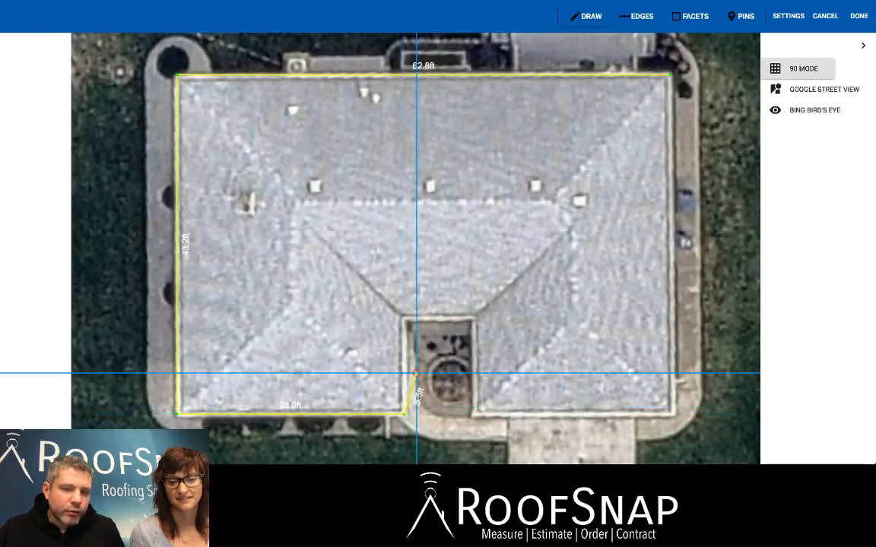
{"action": "left_click", "coordinate": [404, 319]}
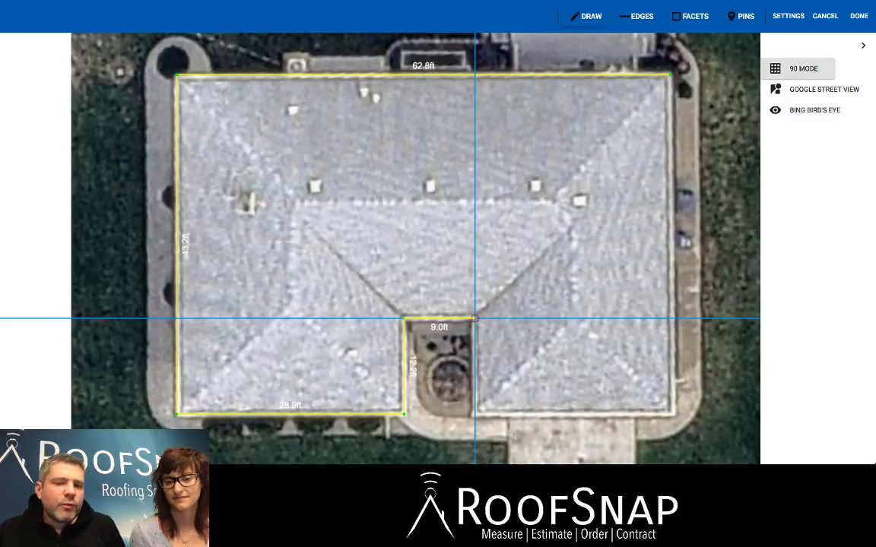
{"action": "left_click", "coordinate": [475, 320]}
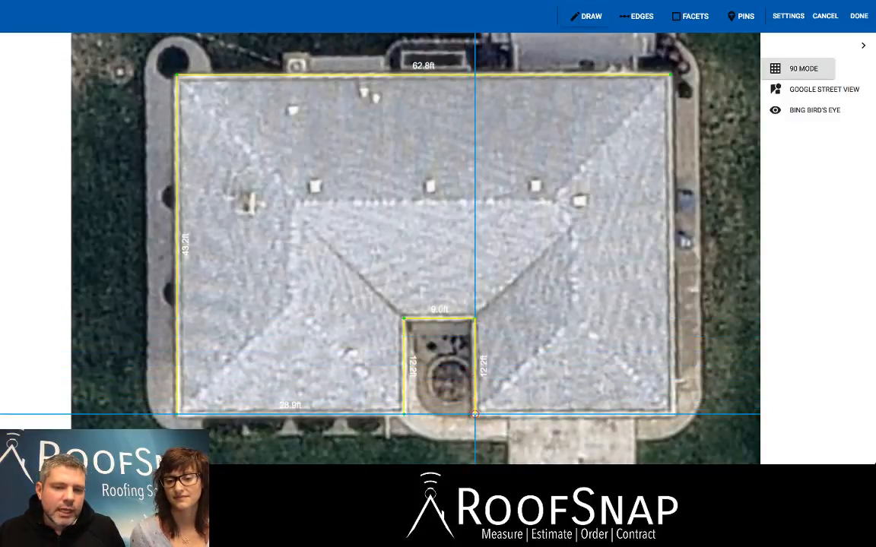
{"action": "left_click", "coordinate": [474, 414]}
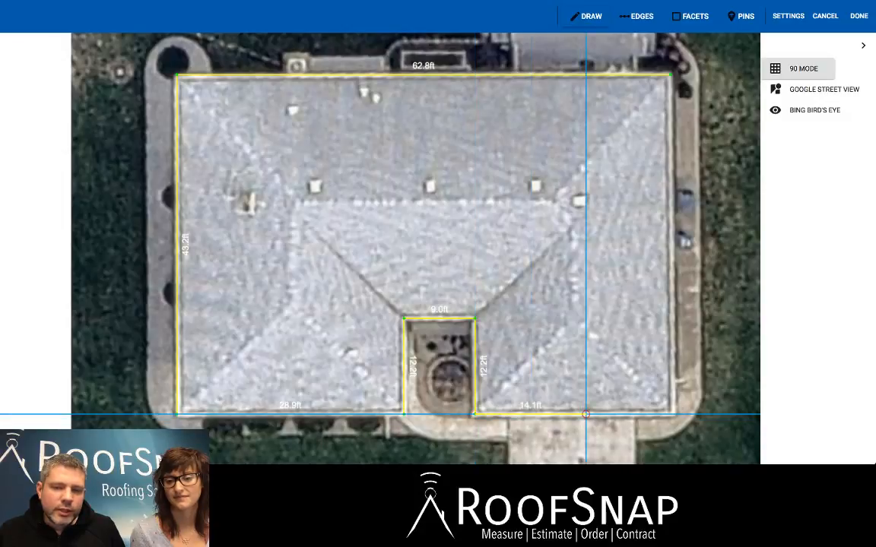
{"action": "left_click", "coordinate": [670, 414]}
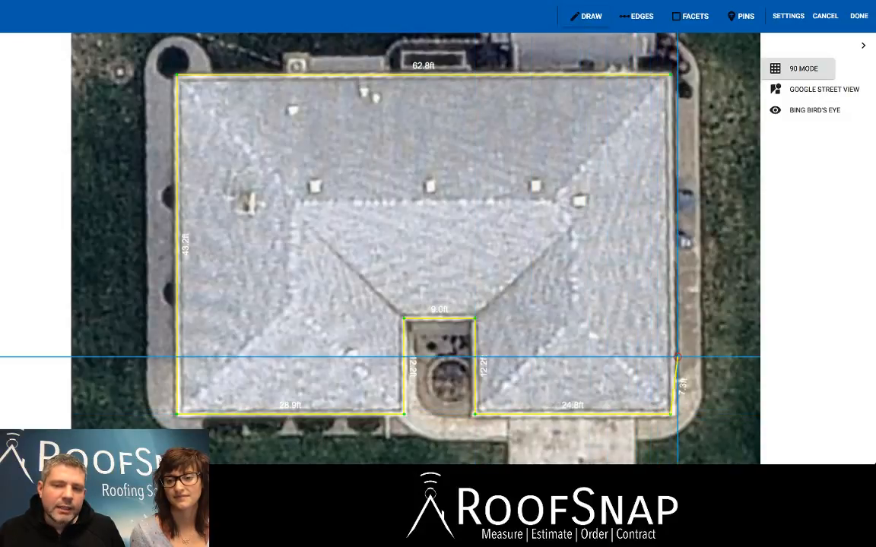
{"action": "left_click", "coordinate": [669, 74]}
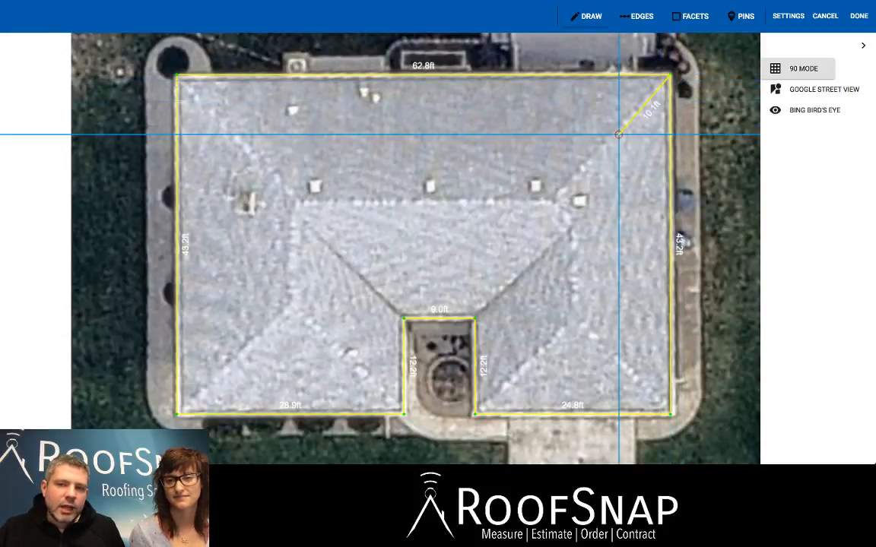
Draw the main ridge about 32.5 ft long, with hips of about 21.9 and 22.0 ft running to the roof's two upper corners.
{"action": "left_click", "coordinate": [552, 200]}
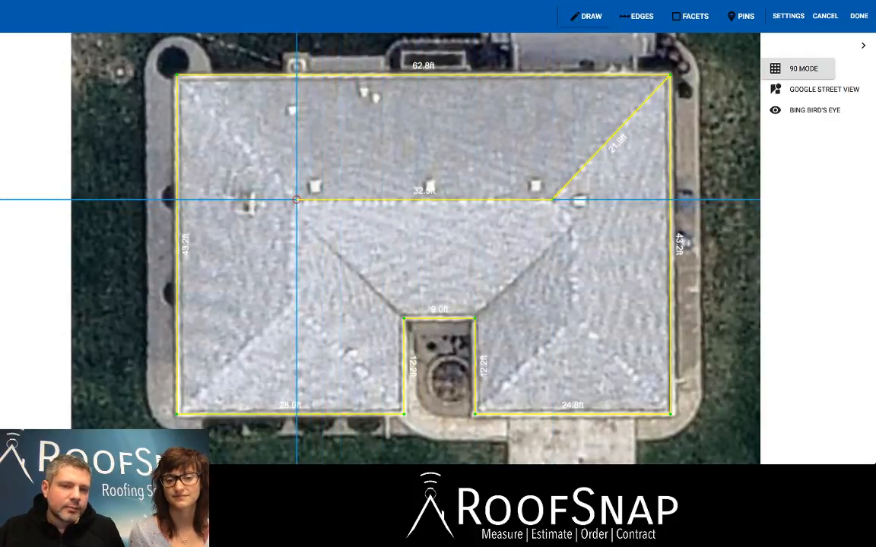
{"action": "left_click", "coordinate": [296, 199]}
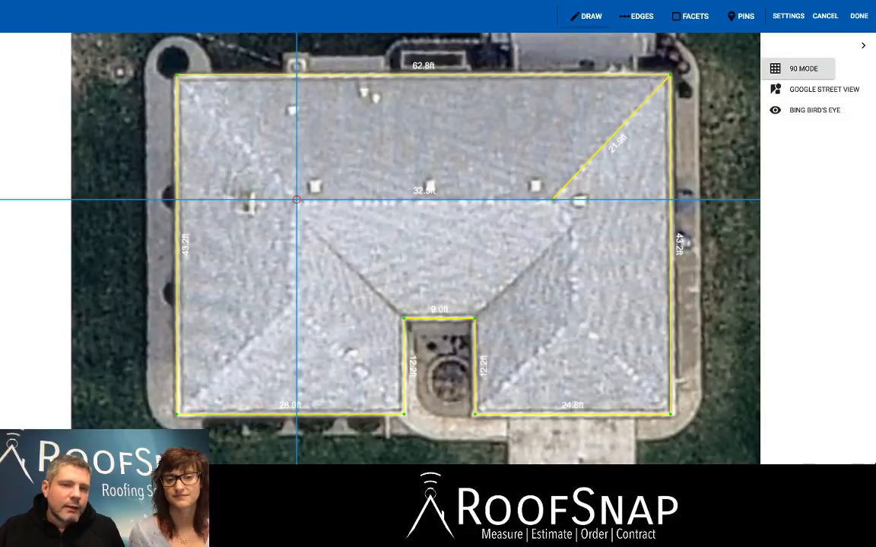
{"action": "left_click", "coordinate": [177, 74]}
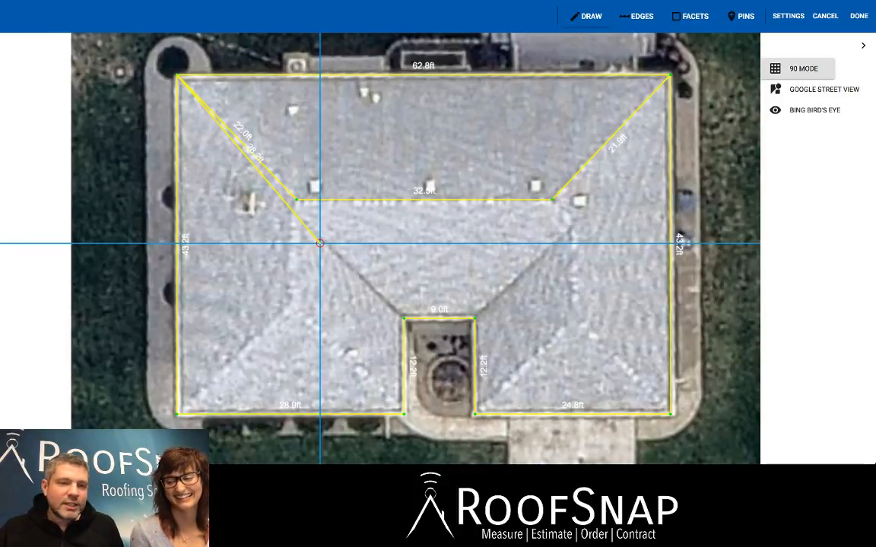
{"action": "key", "text": "Escape"}
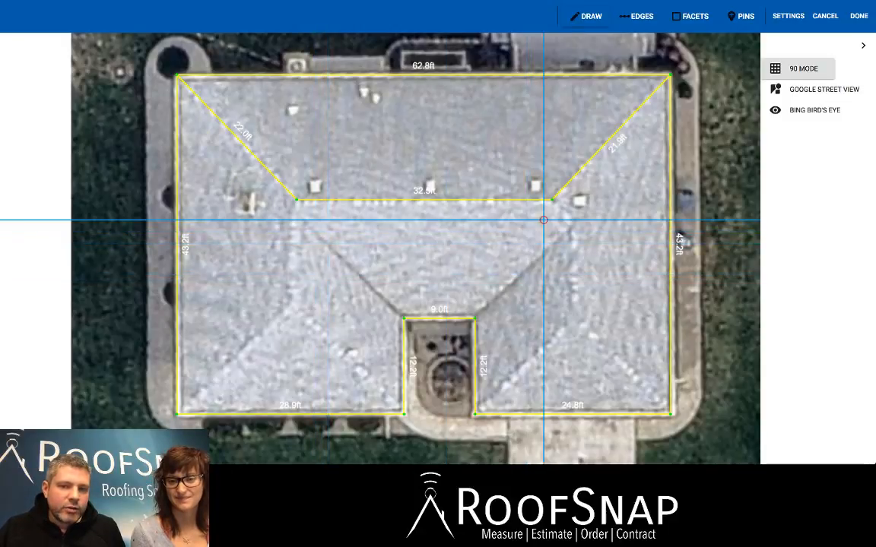
From the main ridge's right end, draw a 4.5 ft connecting edge, the right wing's 11.9 ft ridge, and its 17.8 and 17.0 ft lower hips.
{"action": "left_click", "coordinate": [552, 199]}
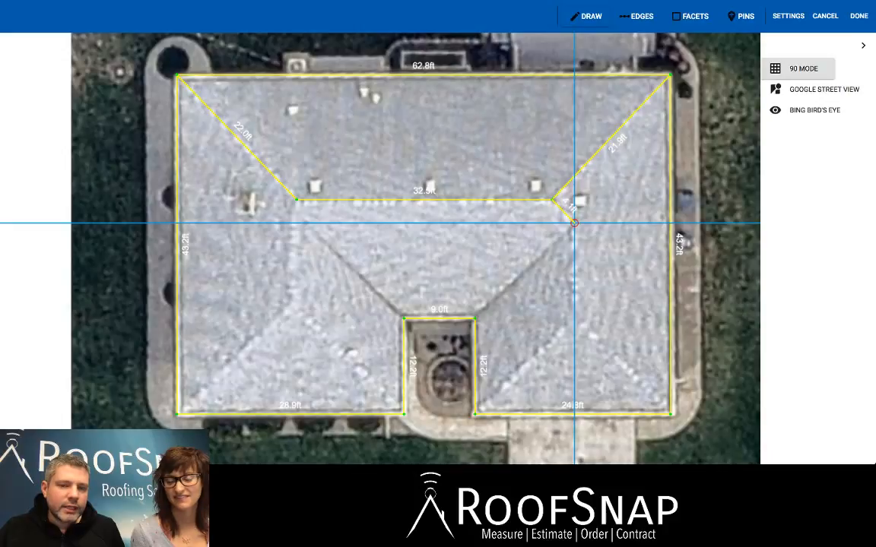
{"action": "left_click", "coordinate": [576, 223]}
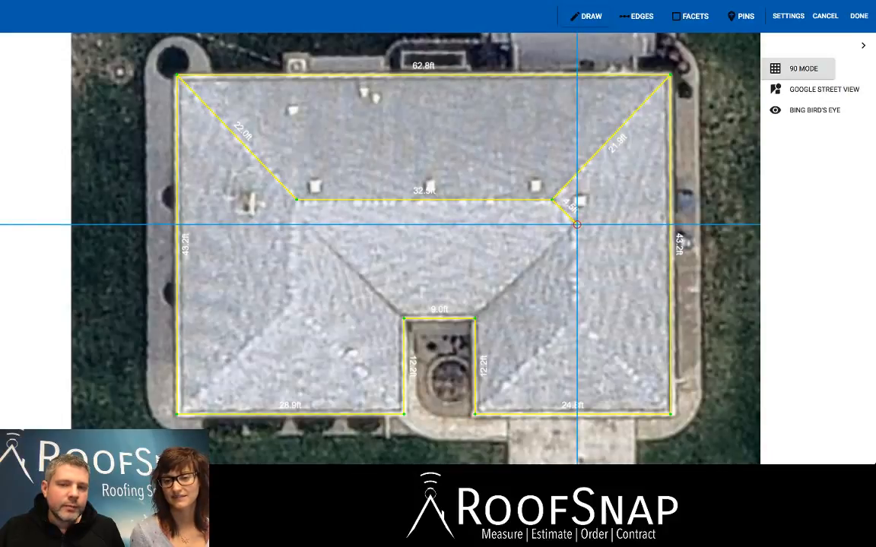
{"action": "left_click", "coordinate": [577, 319]}
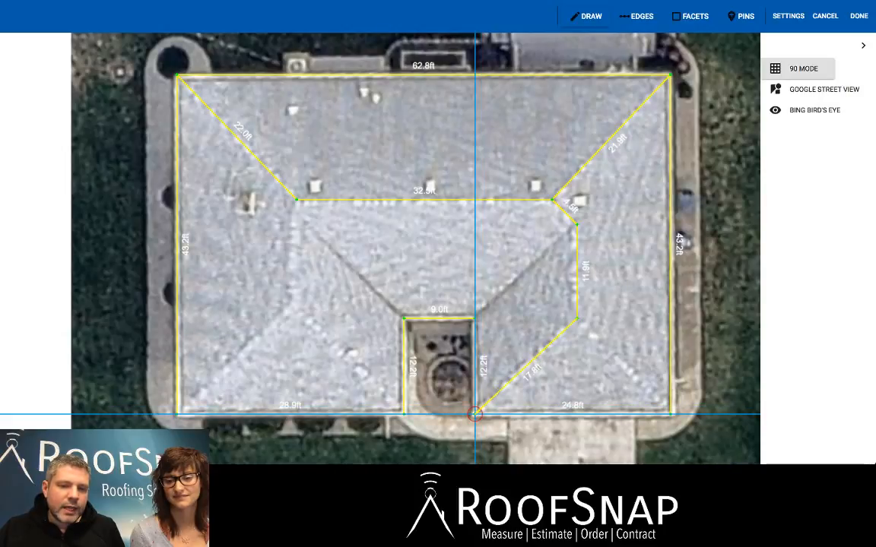
{"action": "left_click", "coordinate": [474, 414]}
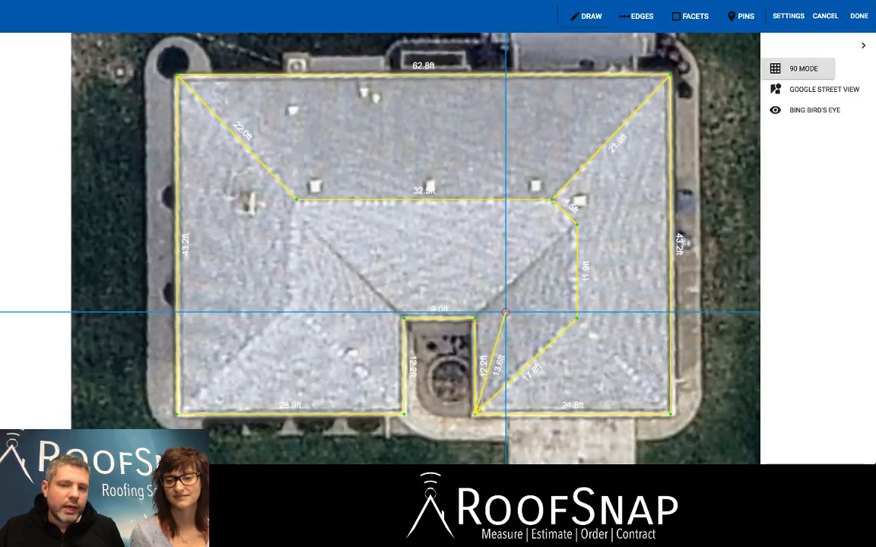
{"action": "left_click", "coordinate": [576, 318]}
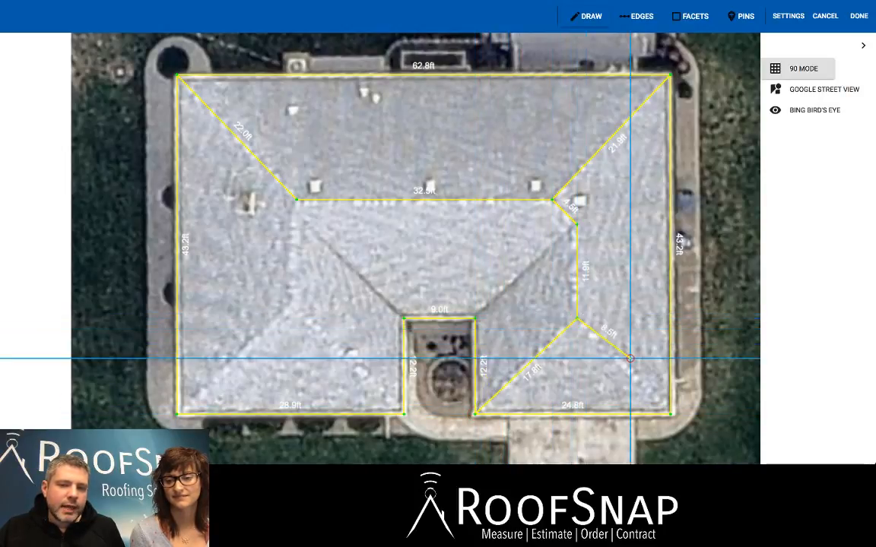
{"action": "left_click", "coordinate": [669, 414]}
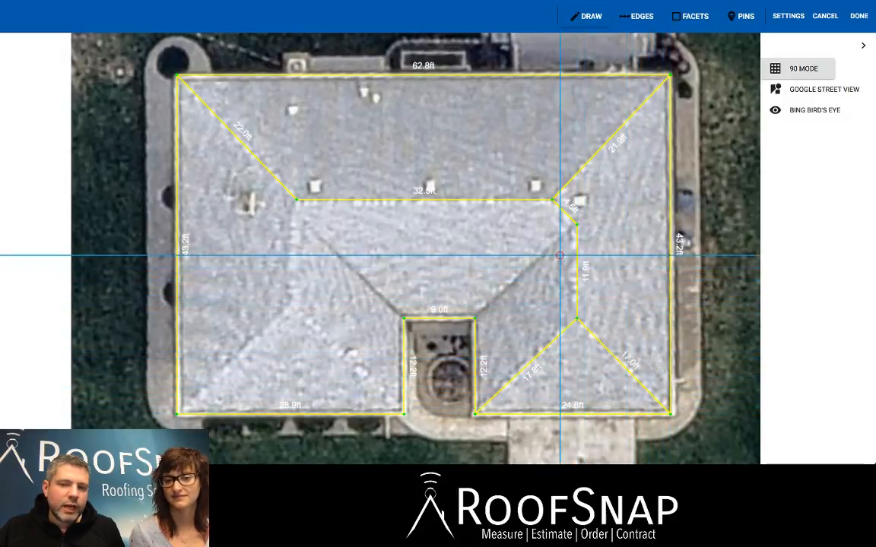
Draw the two valleys from the wing ridge tops to the notch's upper corners, about 17.6 ft on the right and 19.5 ft on the left.
{"action": "left_click", "coordinate": [577, 224]}
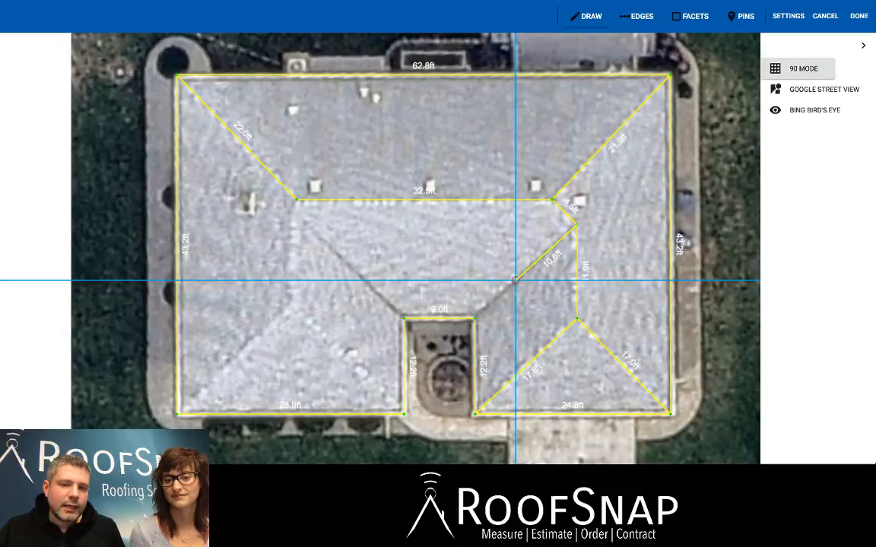
{"action": "left_click", "coordinate": [475, 317]}
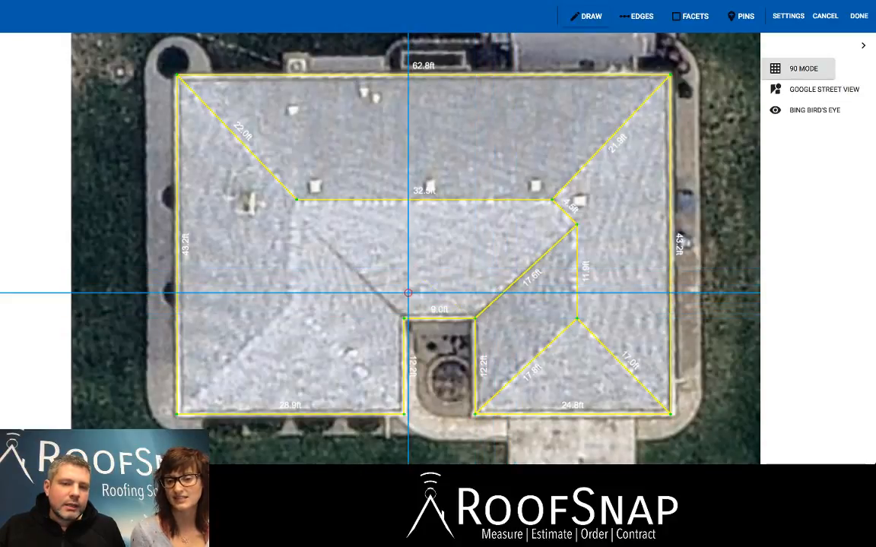
{"action": "left_click", "coordinate": [403, 318]}
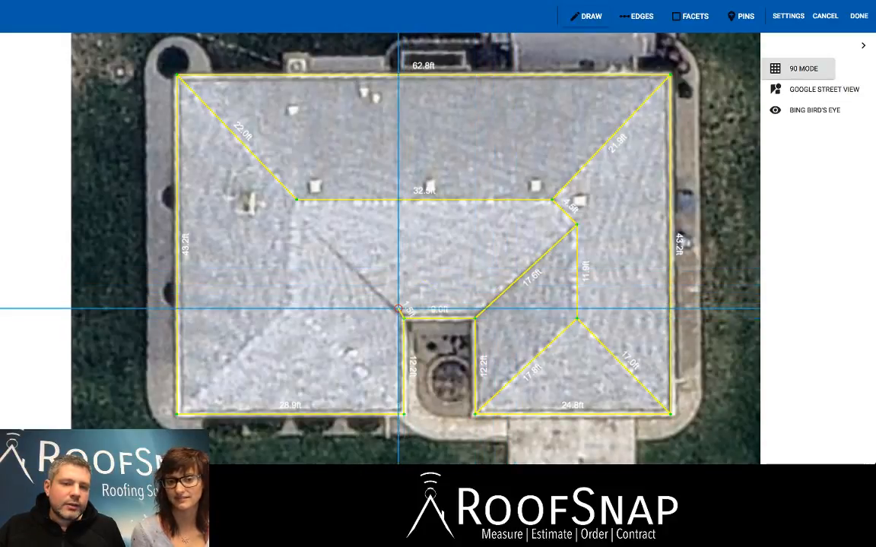
{"action": "left_click", "coordinate": [292, 214]}
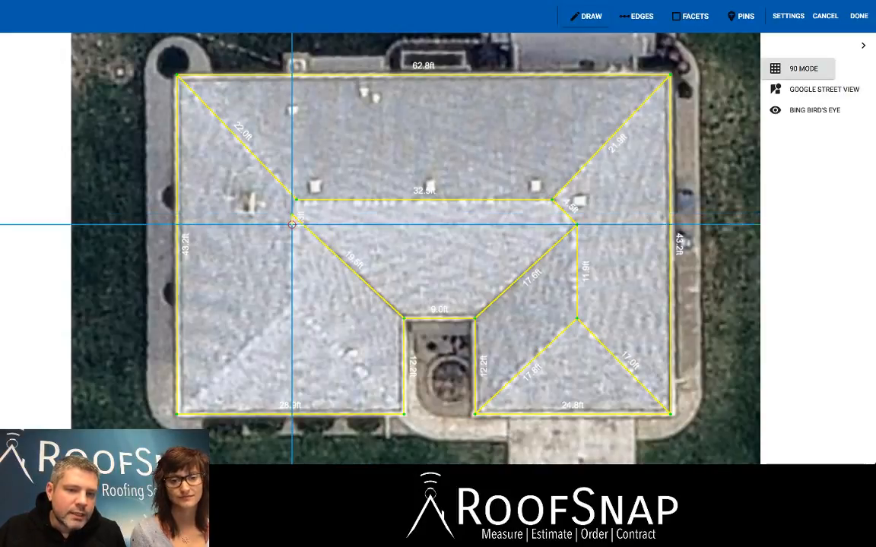
Draw the left wing's ridge about 11.5 ft long with hips to both lower corners, and join it to the main ridge with a 1.9 ft edge.
{"action": "left_click", "coordinate": [292, 305]}
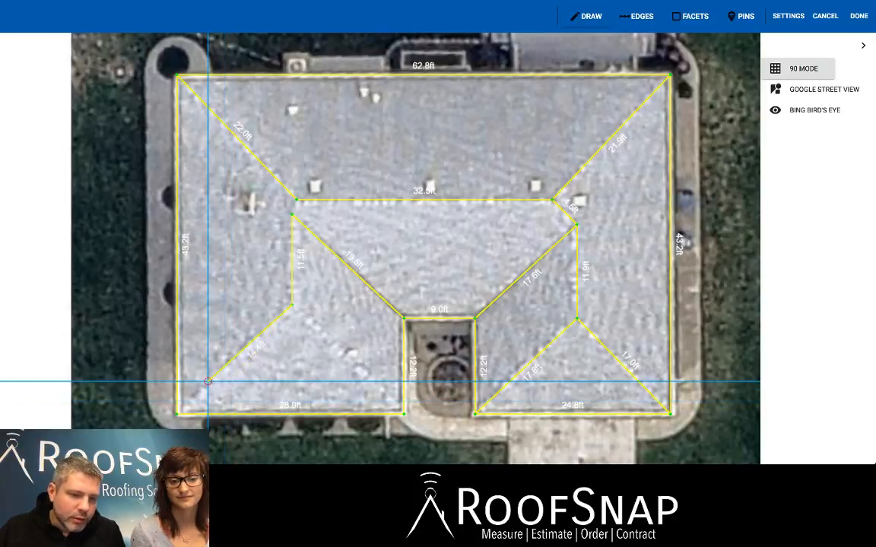
{"action": "left_click", "coordinate": [177, 414]}
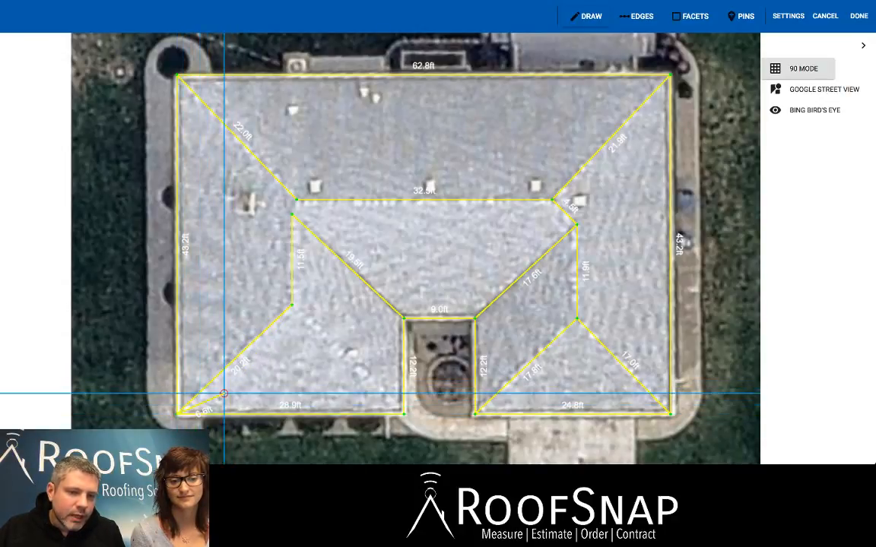
{"action": "left_click", "coordinate": [295, 305]}
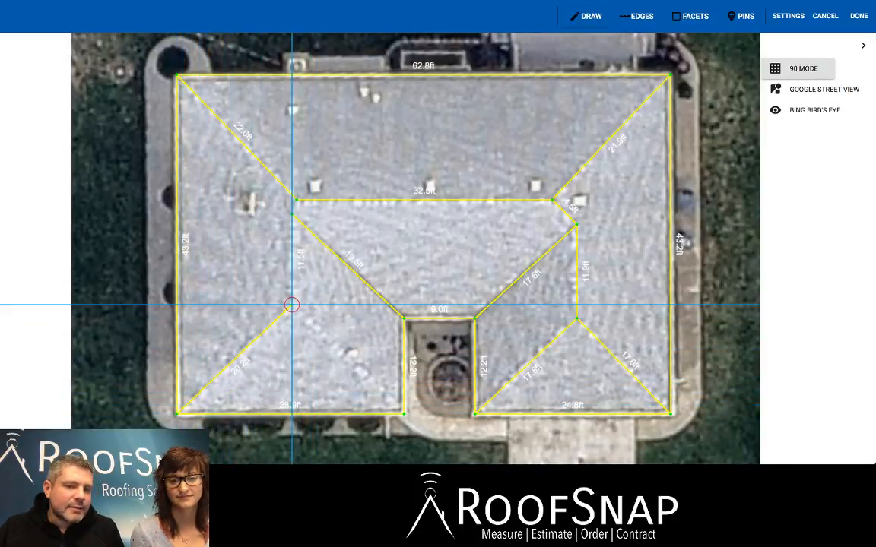
{"action": "left_click", "coordinate": [403, 415]}
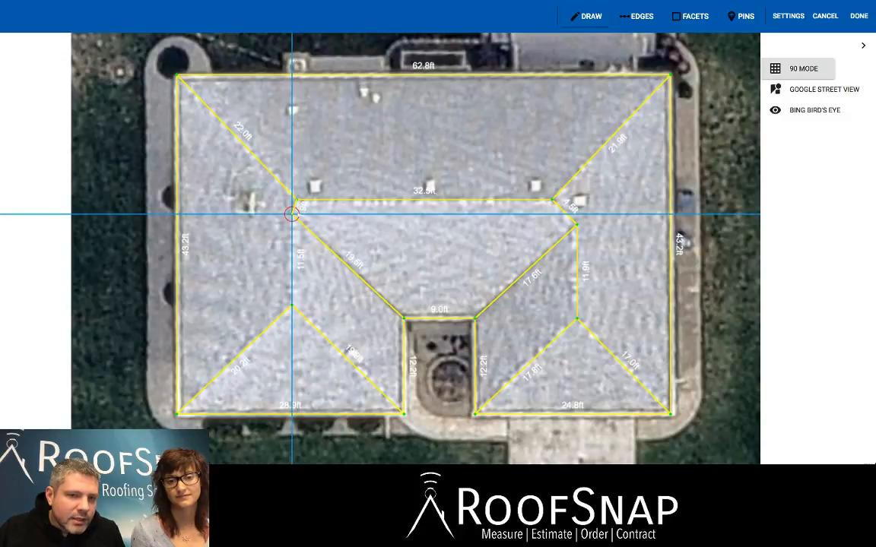
{"action": "left_click", "coordinate": [292, 214]}
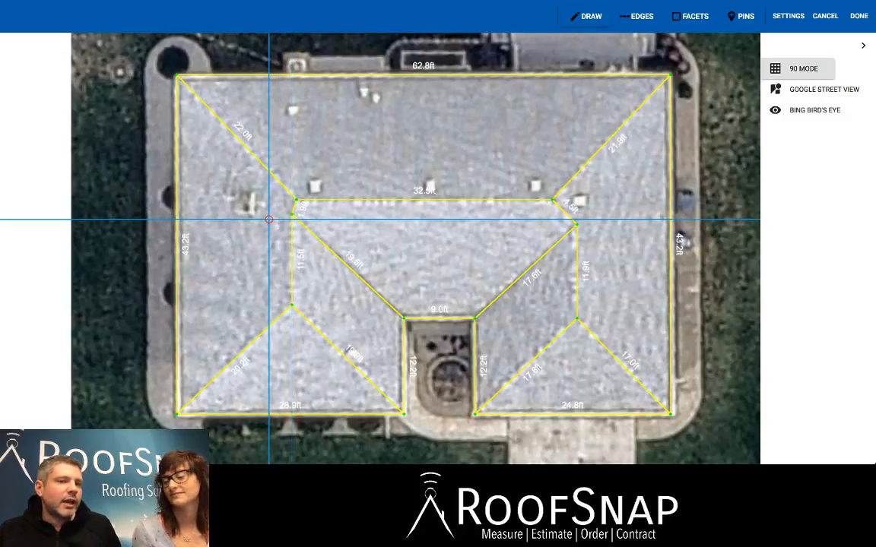
Inspect the short edge joining the main ridge to the left wing's ridge, and review the complete roof sketch.
{"action": "scroll", "coordinate": [268, 220], "scroll_direction": "up", "scroll_amount": 5}
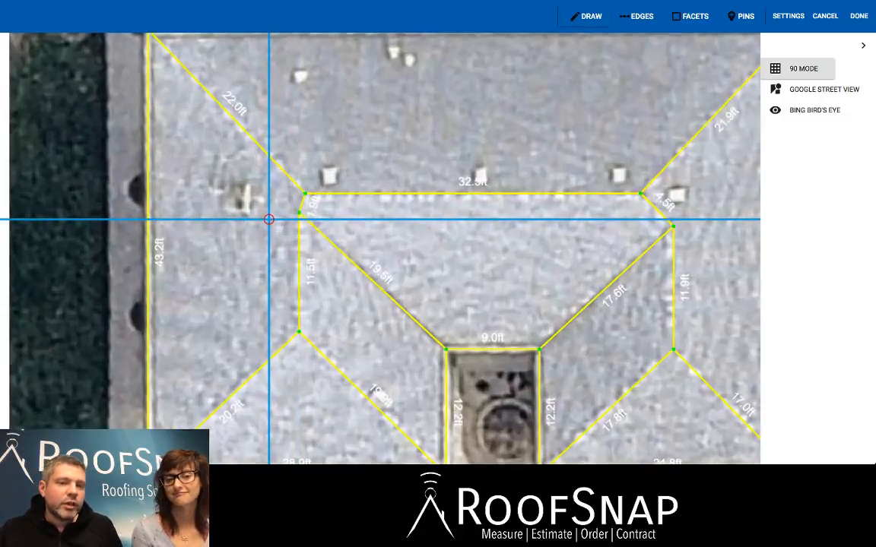
{"action": "scroll", "coordinate": [268, 219], "scroll_direction": "up", "scroll_amount": 1}
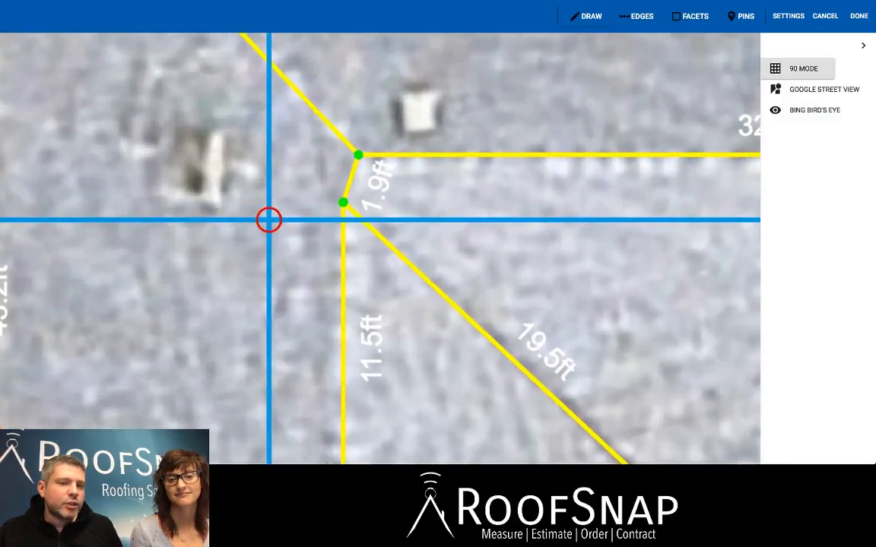
{"action": "scroll", "coordinate": [268, 220], "scroll_direction": "down", "scroll_amount": 6}
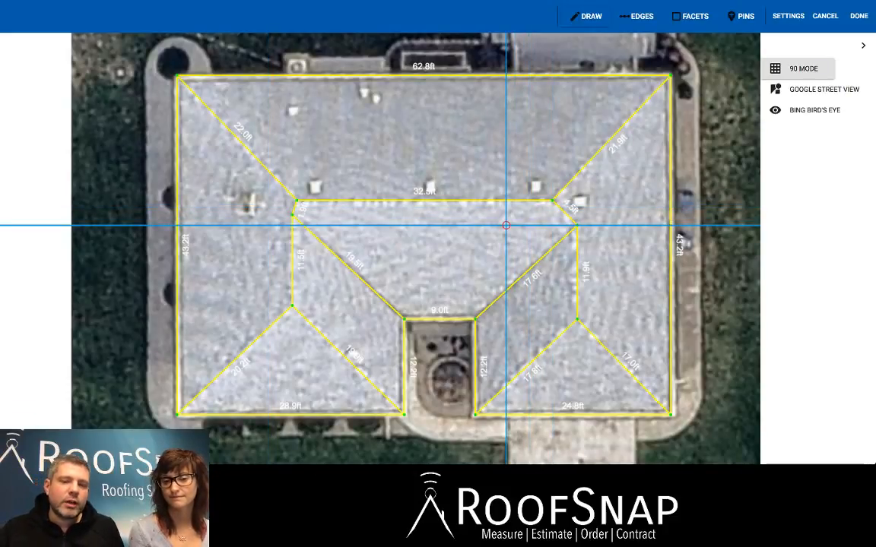
{"action": "left_click", "coordinate": [439, 242]}
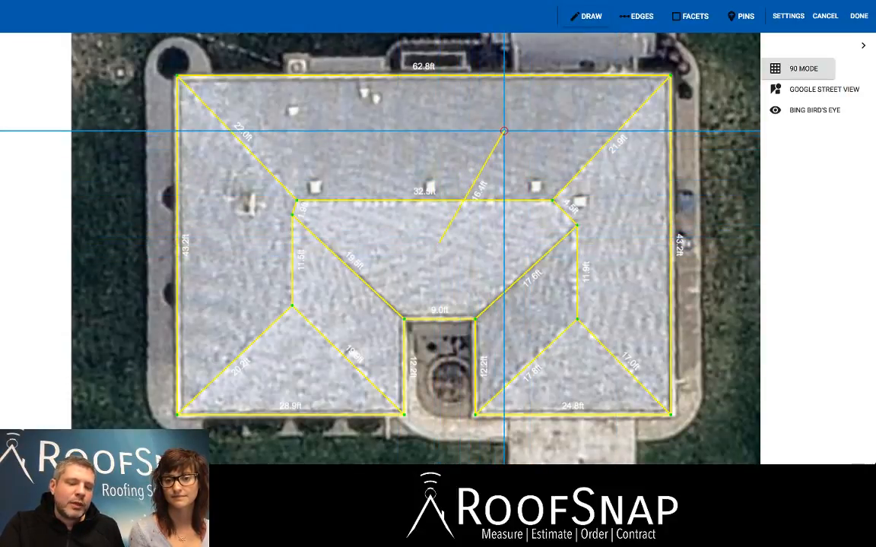
{"action": "key", "text": "Escape"}
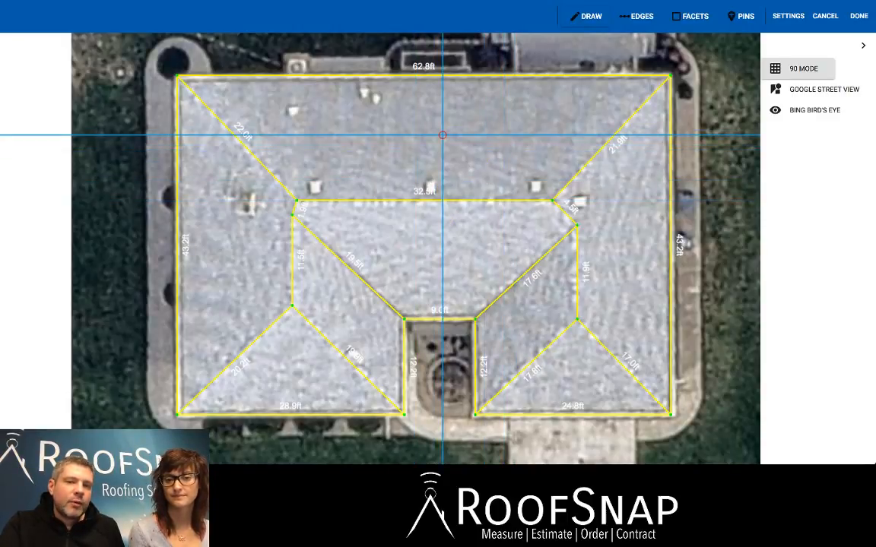
{"action": "scroll", "coordinate": [442, 135], "scroll_direction": "up", "scroll_amount": 3}
{"action": "scroll", "coordinate": [442, 134], "scroll_direction": "down", "scroll_amount": 5}
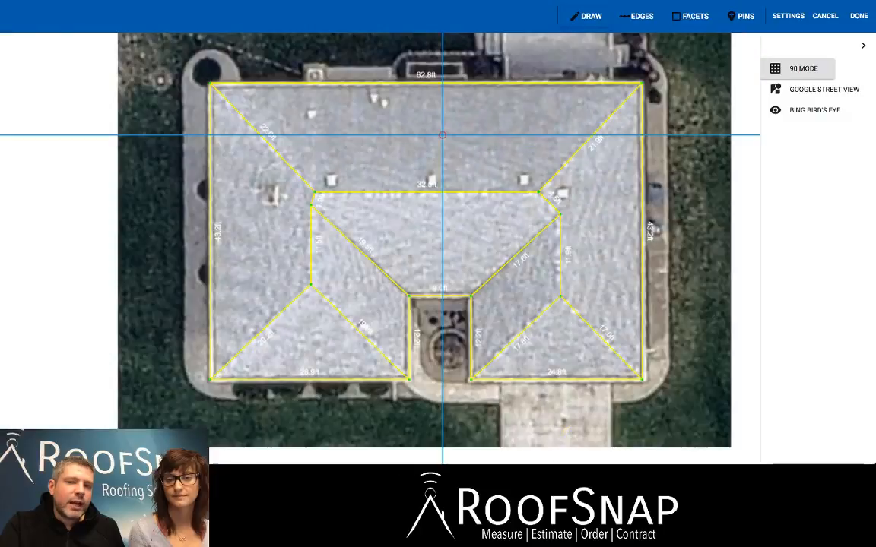
{"action": "scroll", "coordinate": [442, 134], "scroll_direction": "up", "scroll_amount": 5}
{"action": "scroll", "coordinate": [443, 134], "scroll_direction": "down", "scroll_amount": 5}
{"action": "scroll", "coordinate": [442, 135], "scroll_direction": "up", "scroll_amount": 1}
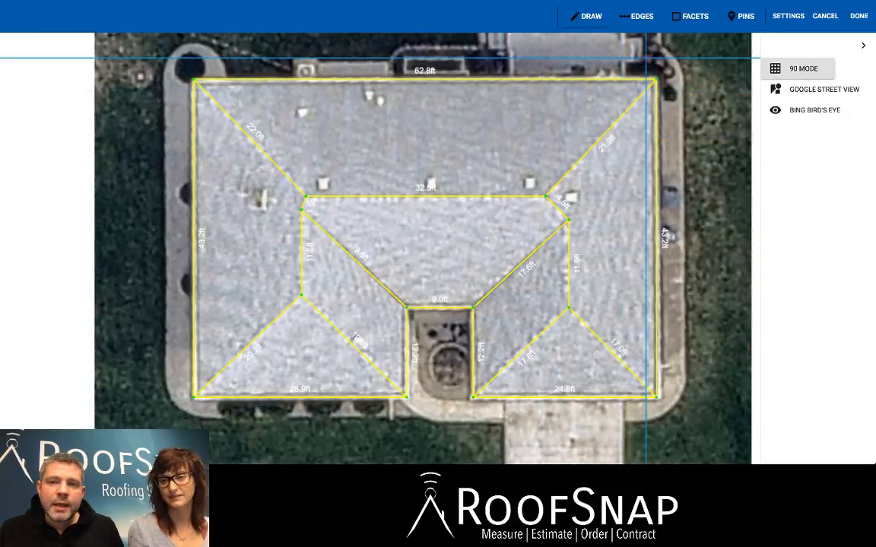
Assign a 4/12 pitch to all eight roof facets.
{"action": "left_click", "coordinate": [639, 16]}
{"action": "left_click", "coordinate": [690, 16]}
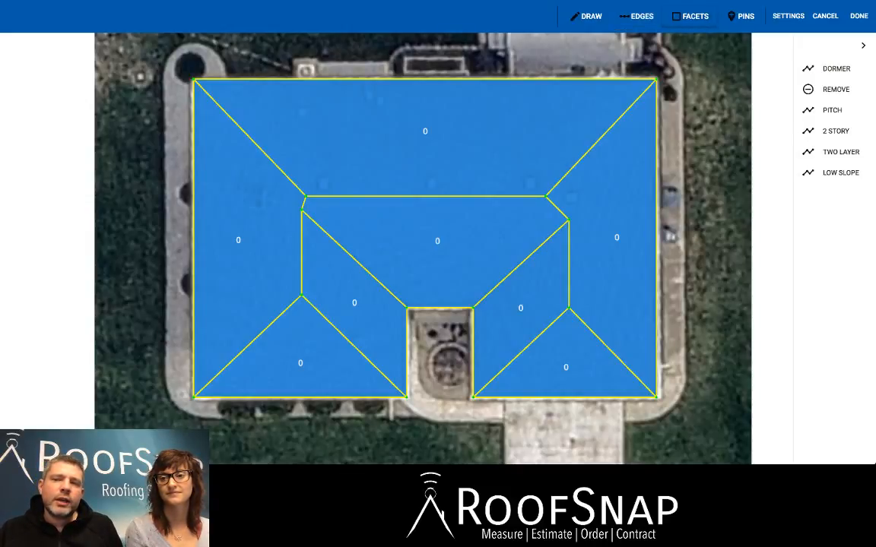
{"action": "left_click", "coordinate": [831, 111]}
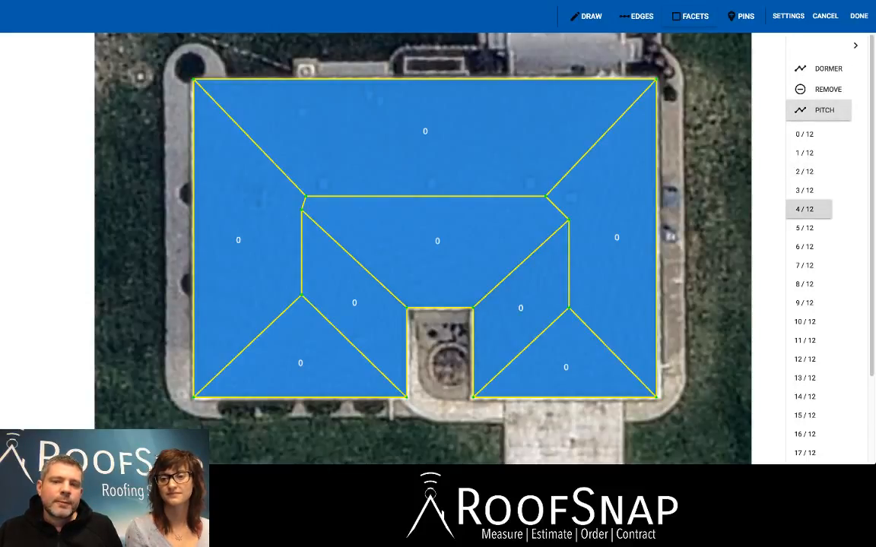
{"action": "left_click", "coordinate": [616, 238]}
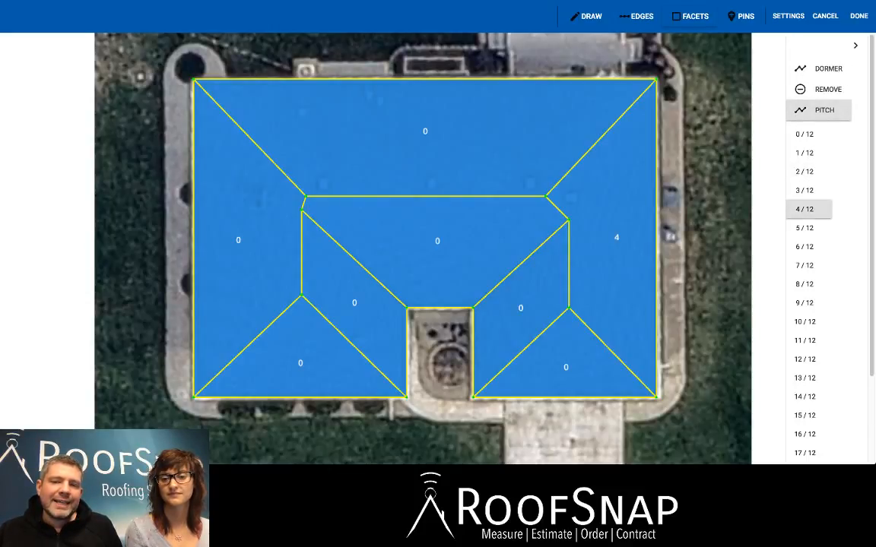
{"action": "left_click", "coordinate": [521, 308]}
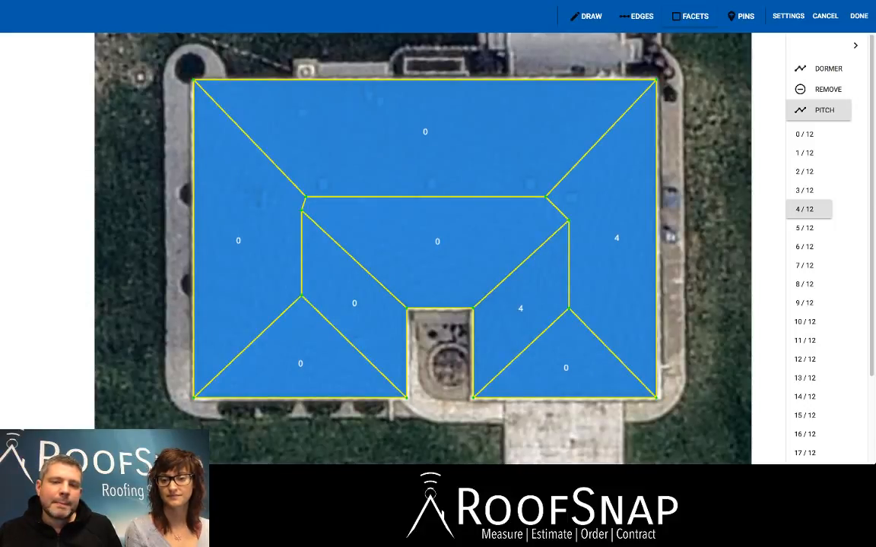
{"action": "left_click", "coordinate": [566, 367]}
{"action": "left_click", "coordinate": [437, 241]}
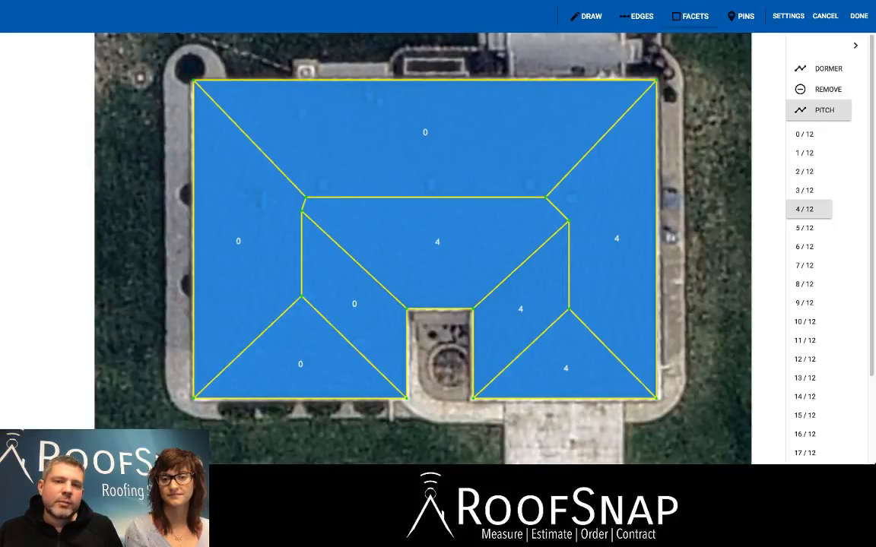
{"action": "left_click", "coordinate": [425, 132]}
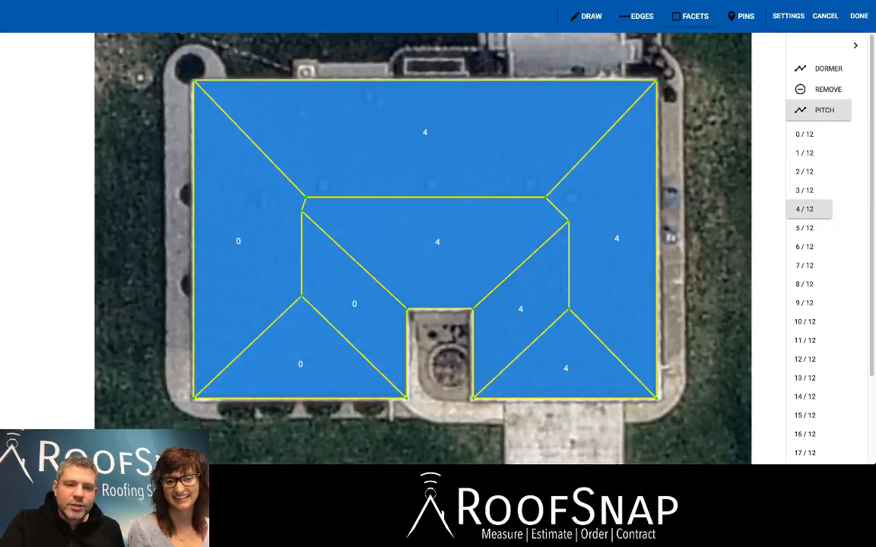
{"action": "left_click", "coordinate": [320, 272]}
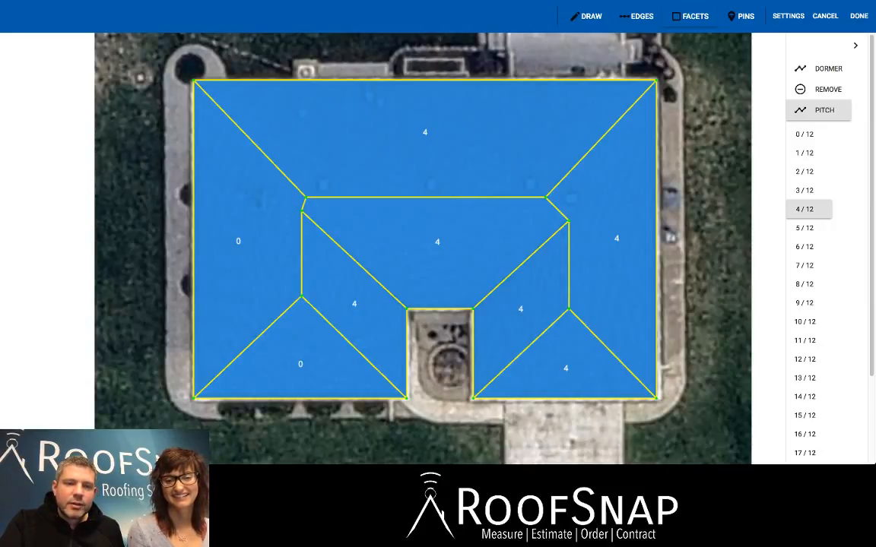
{"action": "left_click", "coordinate": [215, 217]}
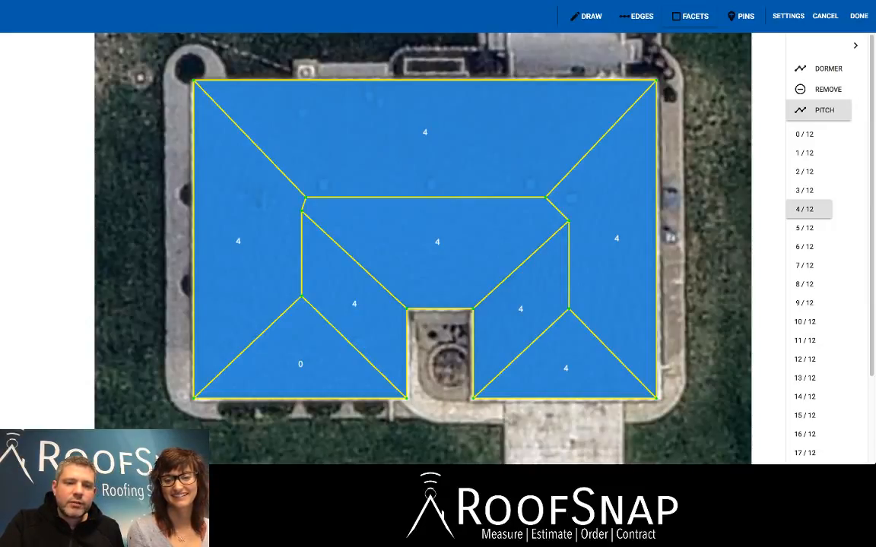
{"action": "left_click", "coordinate": [300, 364]}
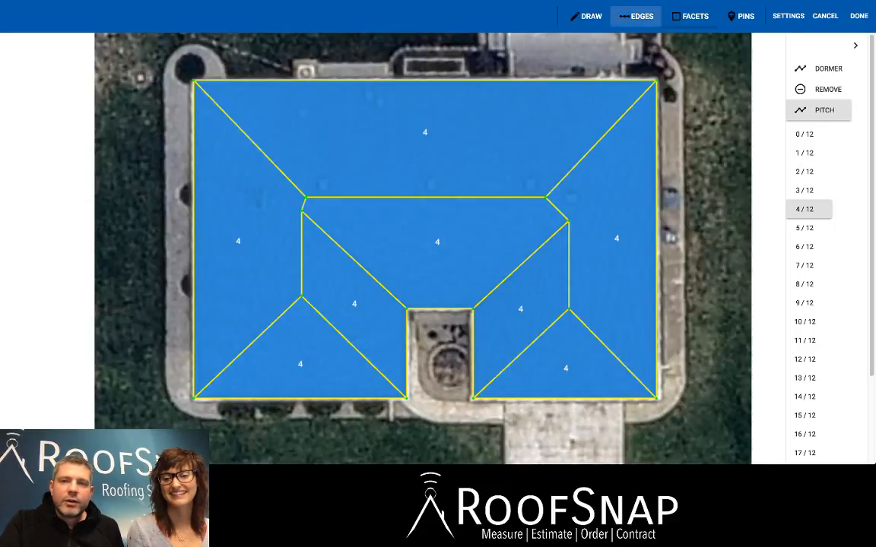
Label the 62.8 ft, left 43.2 ft and 28.9 ft outer edges as eaves with ice & water shield, eave edge, gutters and gutter toppers.
{"action": "left_click", "coordinate": [637, 16]}
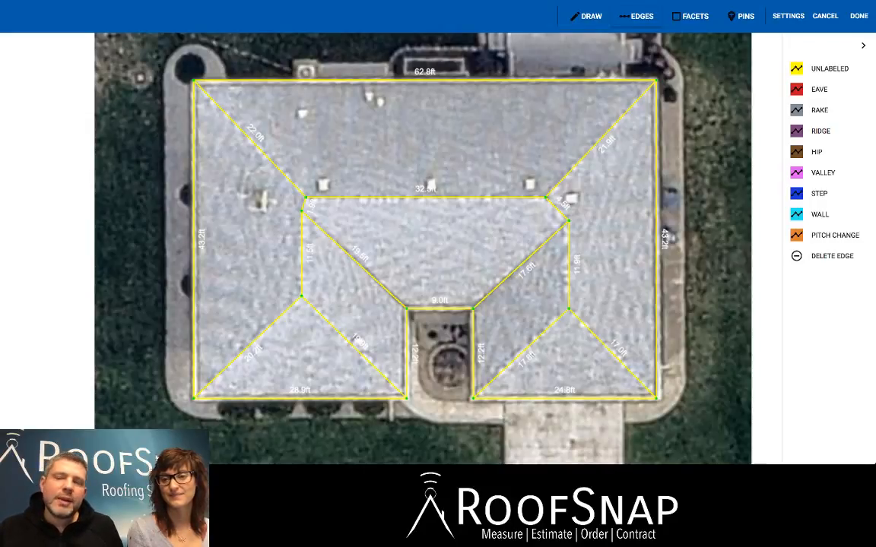
{"action": "left_click", "coordinate": [815, 90]}
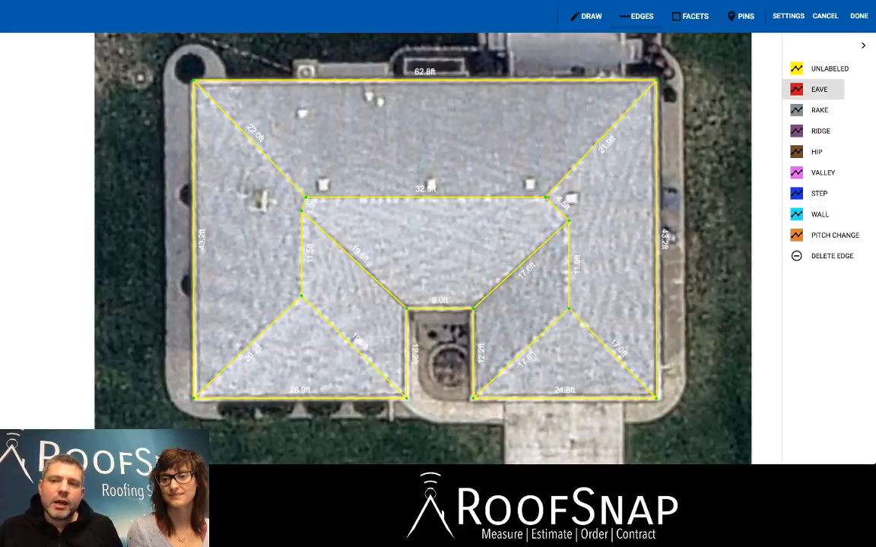
{"action": "left_click", "coordinate": [815, 90]}
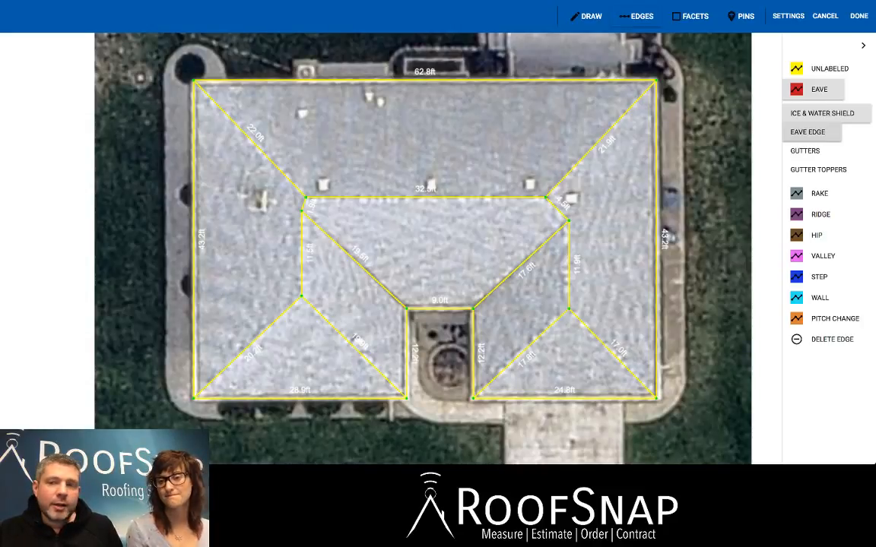
{"action": "left_click", "coordinate": [805, 151]}
{"action": "left_click", "coordinate": [817, 170]}
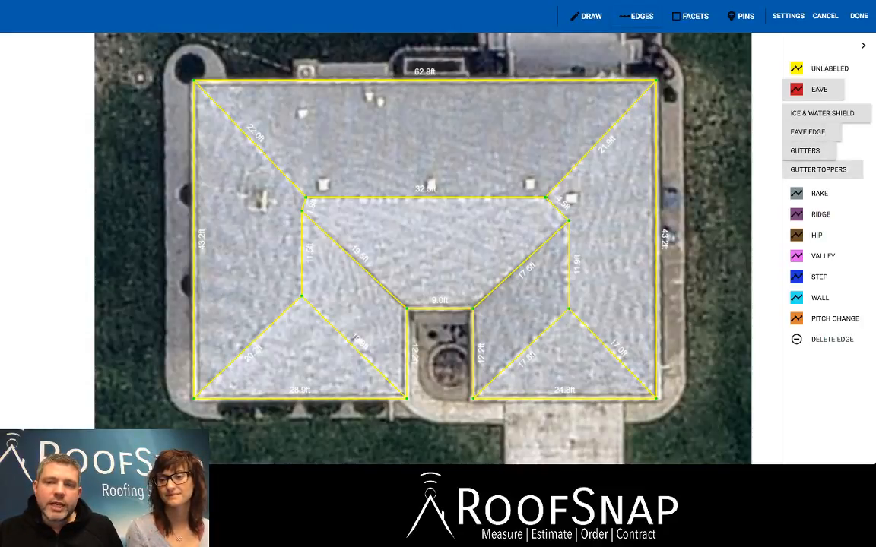
{"action": "left_click", "coordinate": [425, 79]}
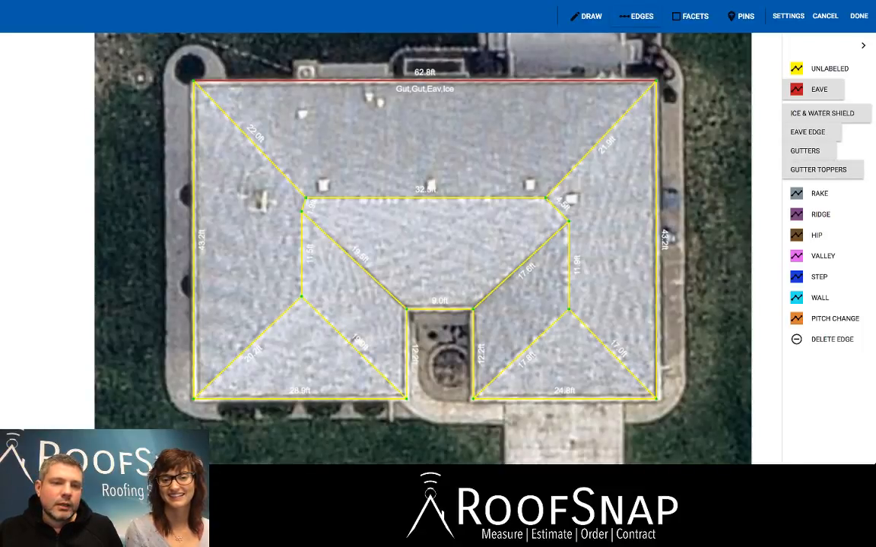
{"action": "left_click", "coordinate": [194, 243]}
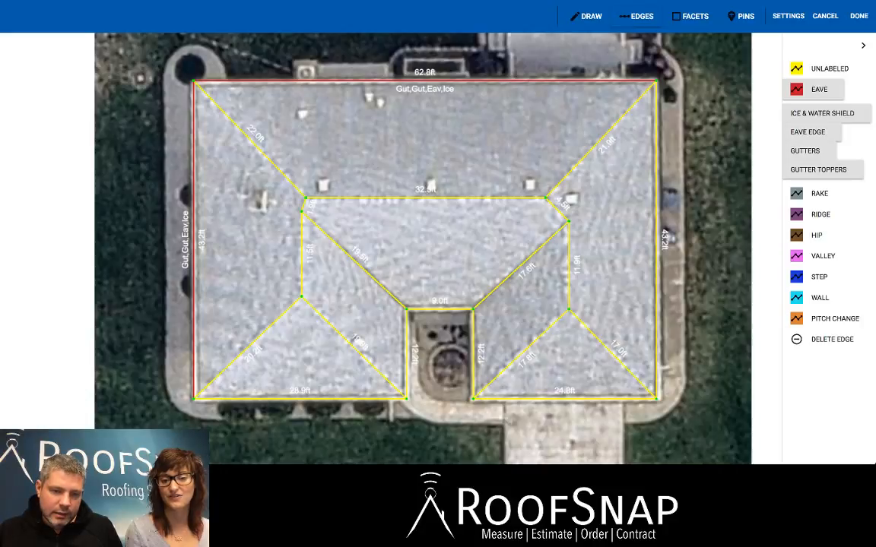
{"action": "left_click", "coordinate": [300, 397]}
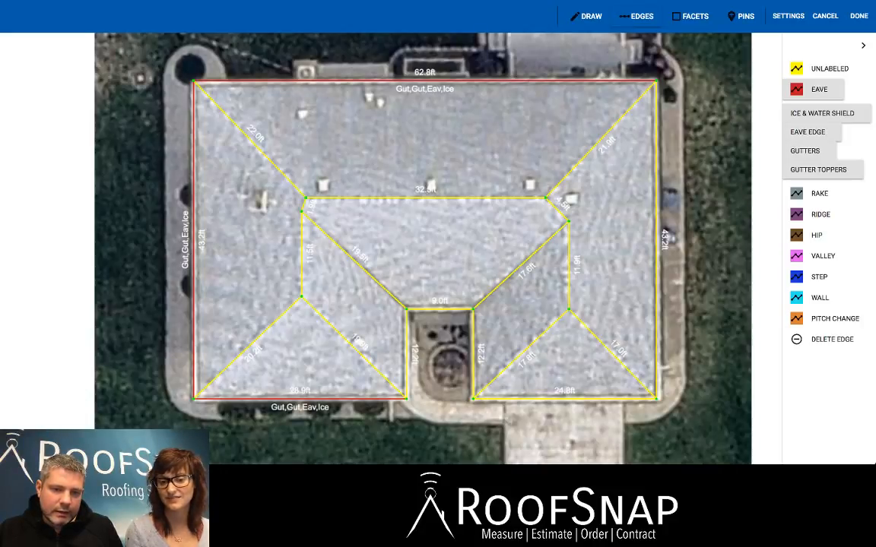
Label the notch's three edges, the 24.8 ft lower edge and the right 43.2 ft edge as eaves with the same accessories.
{"action": "left_click", "coordinate": [406, 353]}
{"action": "left_click", "coordinate": [439, 310]}
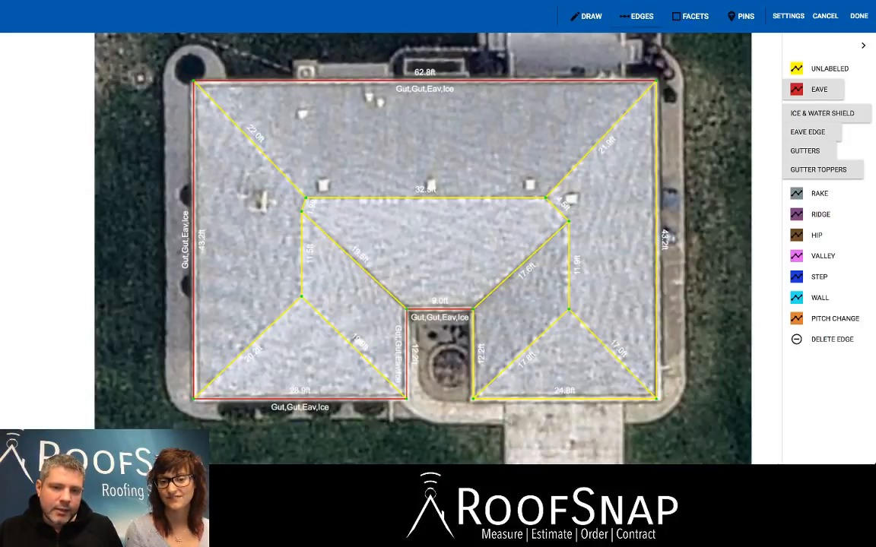
{"action": "left_click", "coordinate": [473, 353]}
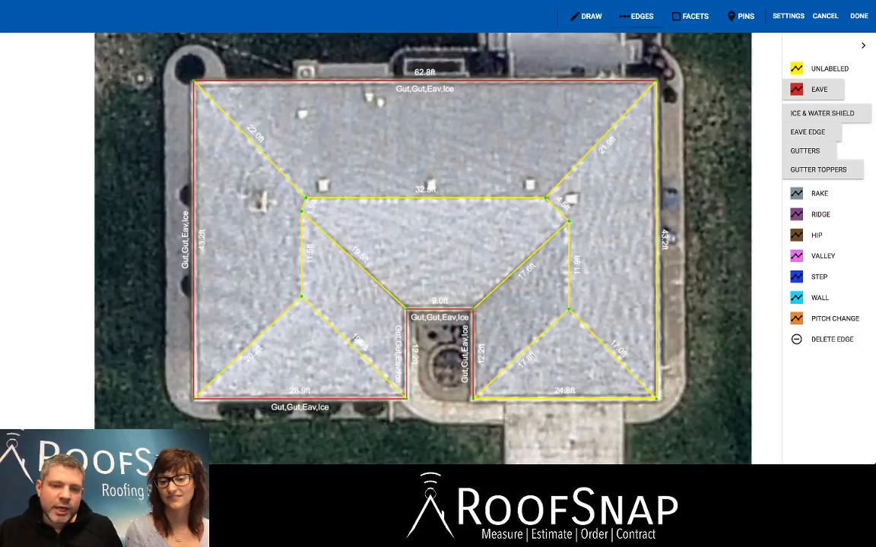
{"action": "left_click", "coordinate": [564, 398]}
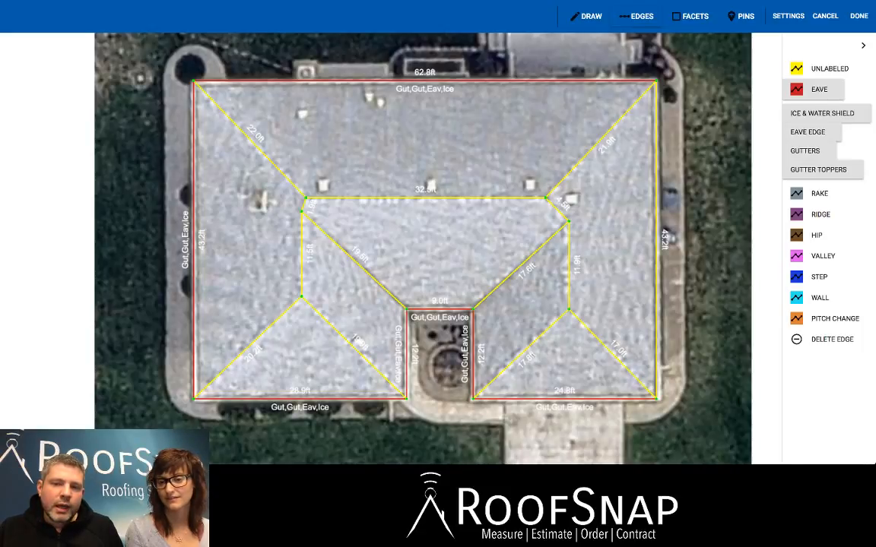
{"action": "left_click", "coordinate": [656, 239]}
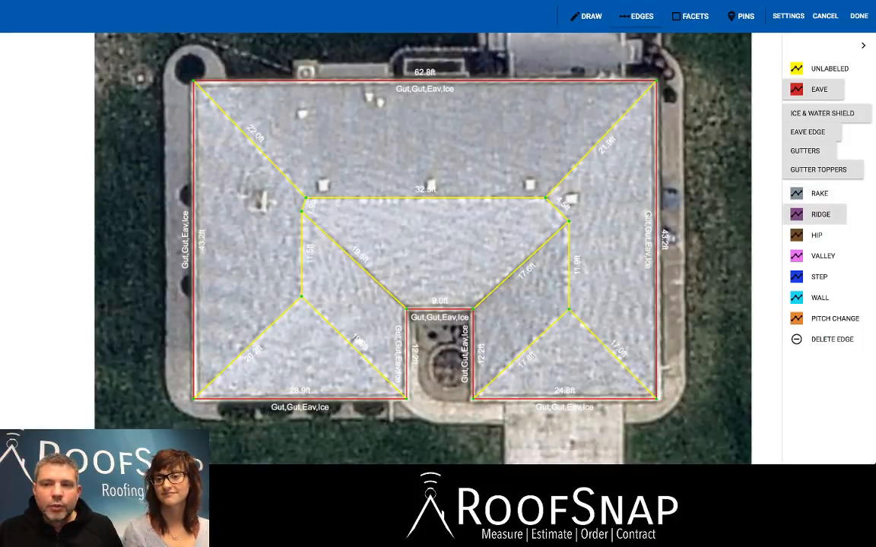
Label the two upper diagonals, the two short ridge connectors and the four lower wing diagonals as hips.
{"action": "left_click", "coordinate": [817, 236]}
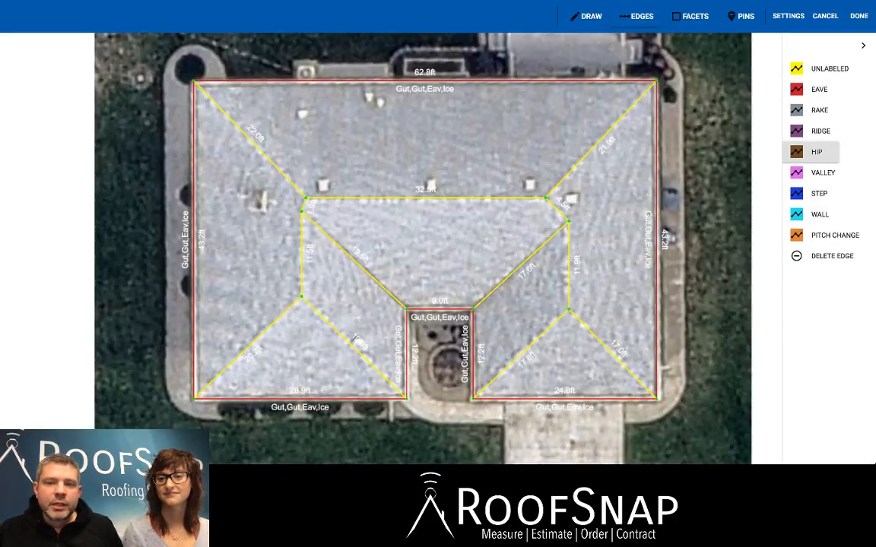
{"action": "left_click", "coordinate": [600, 139]}
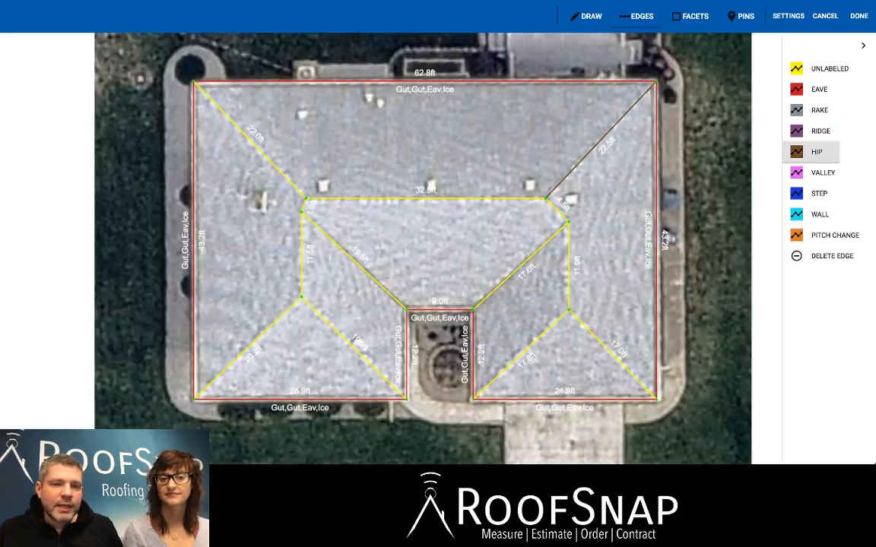
{"action": "left_click", "coordinate": [250, 140]}
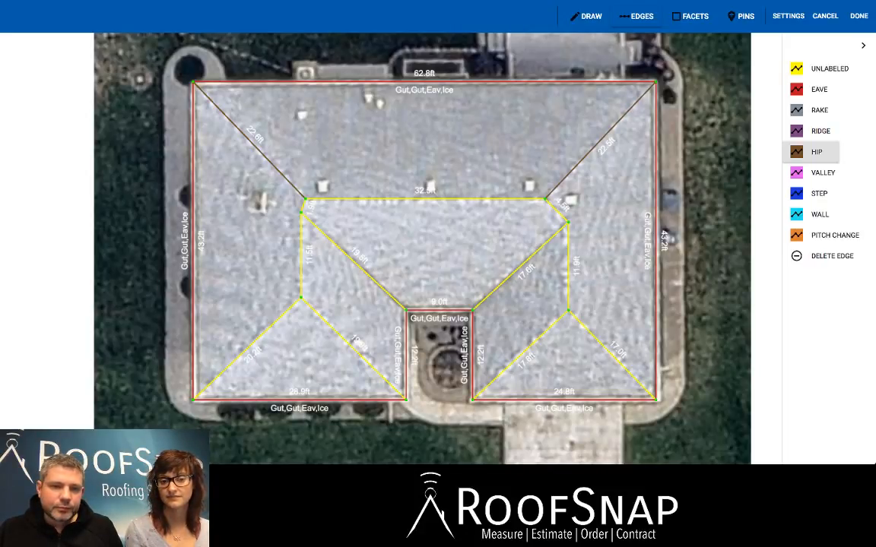
{"action": "left_click", "coordinate": [303, 206]}
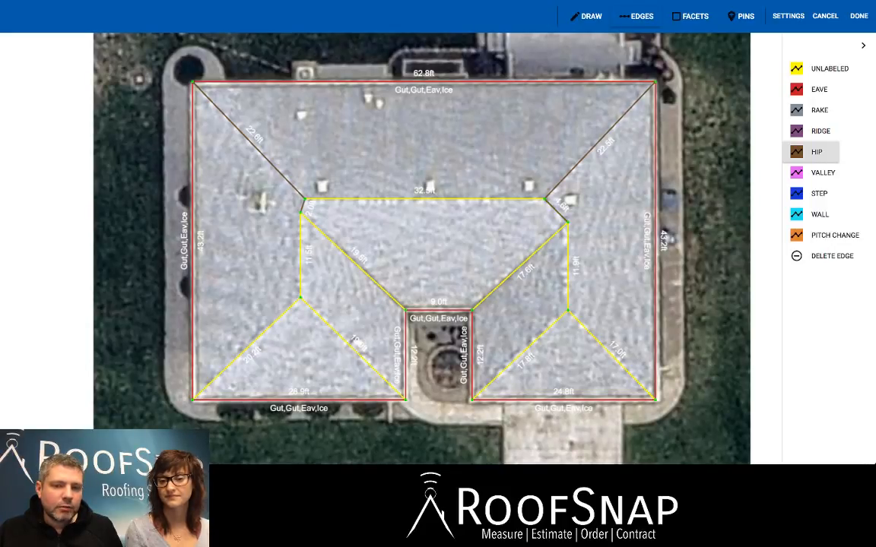
{"action": "left_click", "coordinate": [611, 354]}
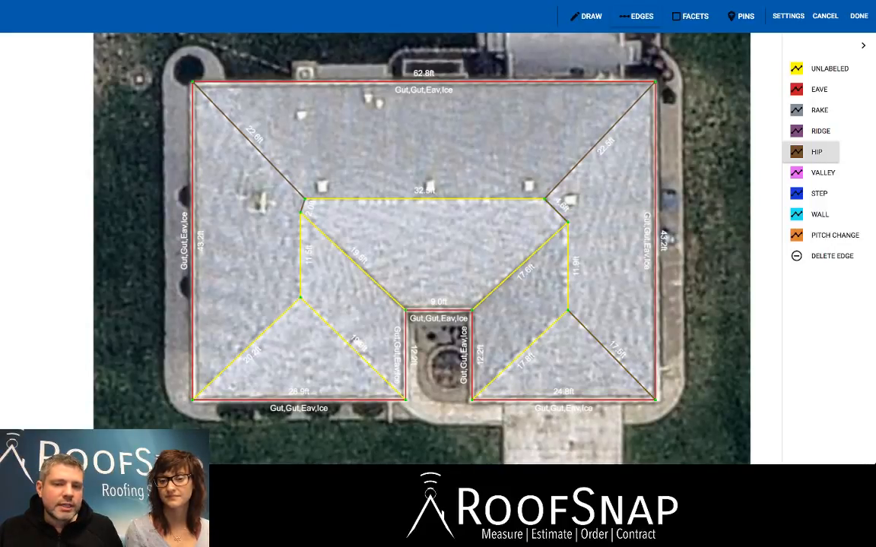
{"action": "left_click", "coordinate": [520, 355]}
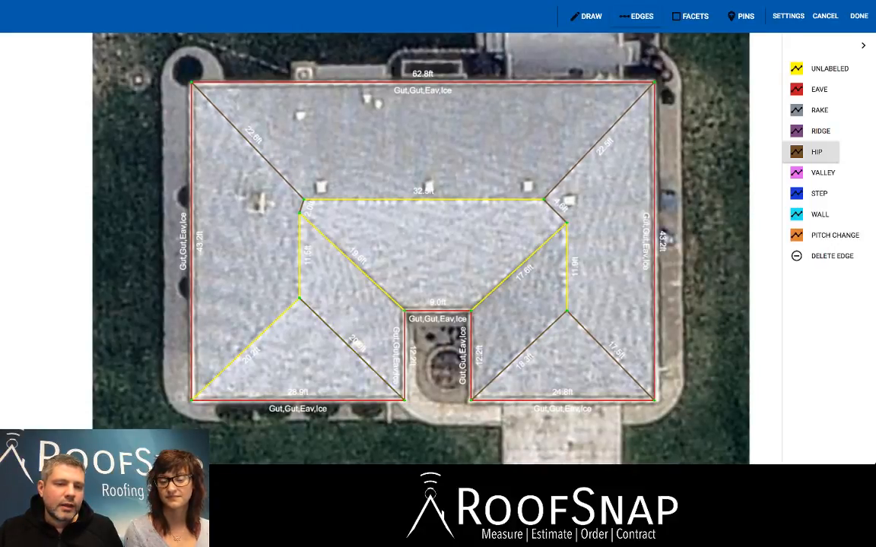
{"action": "left_click", "coordinate": [352, 348]}
{"action": "left_click", "coordinate": [247, 349]}
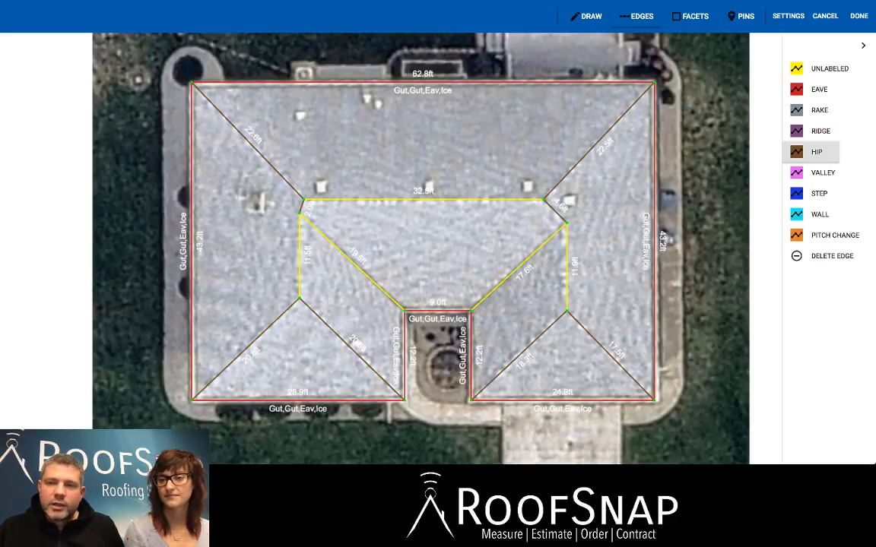
Label the main ridge and both wing ridges as ridges with ridge vent.
{"action": "left_click", "coordinate": [819, 131]}
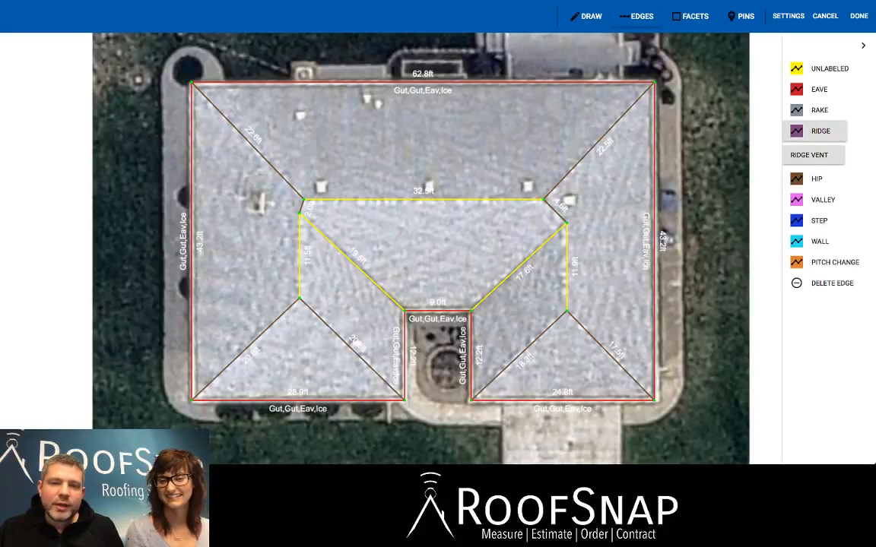
{"action": "left_click", "coordinate": [423, 200]}
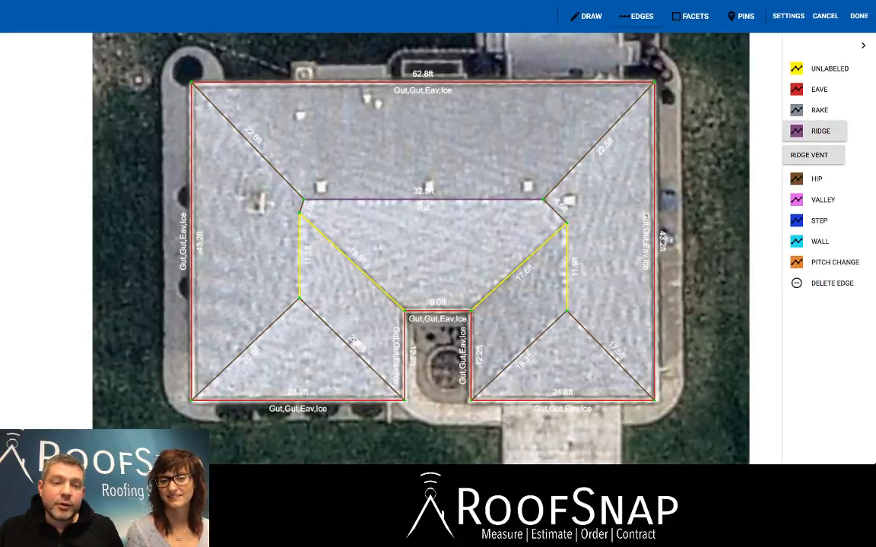
{"action": "left_click", "coordinate": [300, 259]}
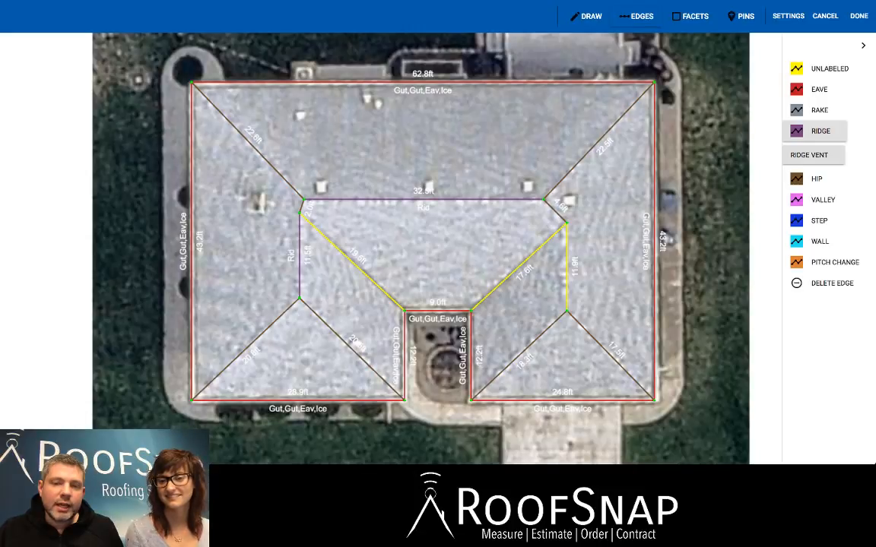
{"action": "left_click", "coordinate": [567, 266]}
Label the two diagonals running to the notch's upper corners as valleys with ice & water shield.
{"action": "left_click", "coordinate": [823, 200]}
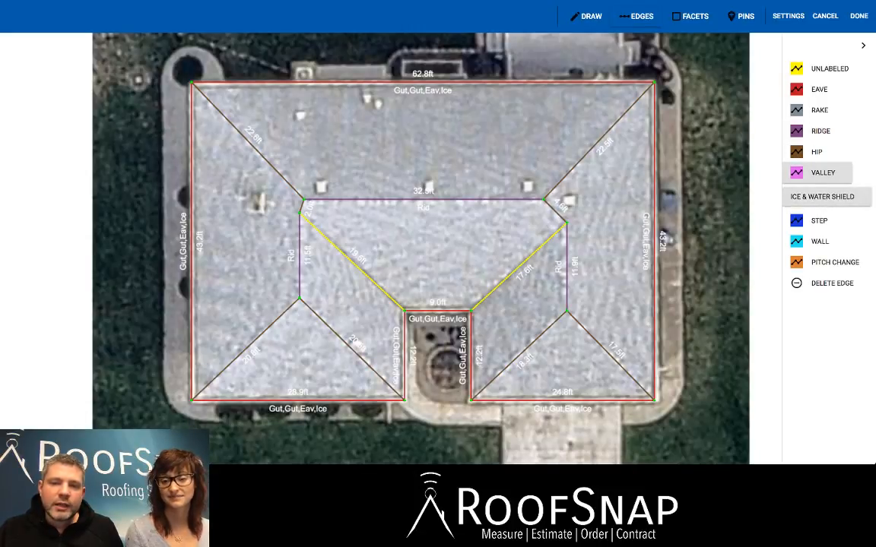
{"action": "left_click", "coordinate": [519, 266]}
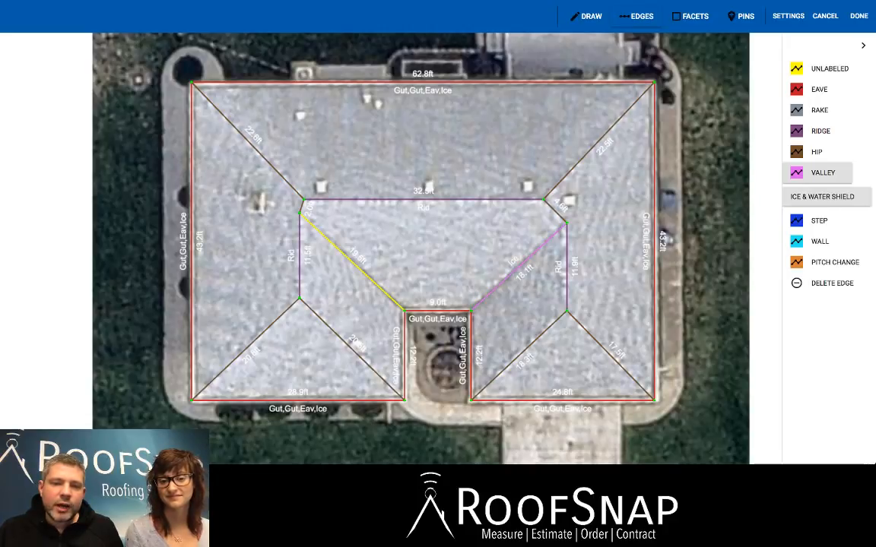
{"action": "left_click", "coordinate": [352, 260]}
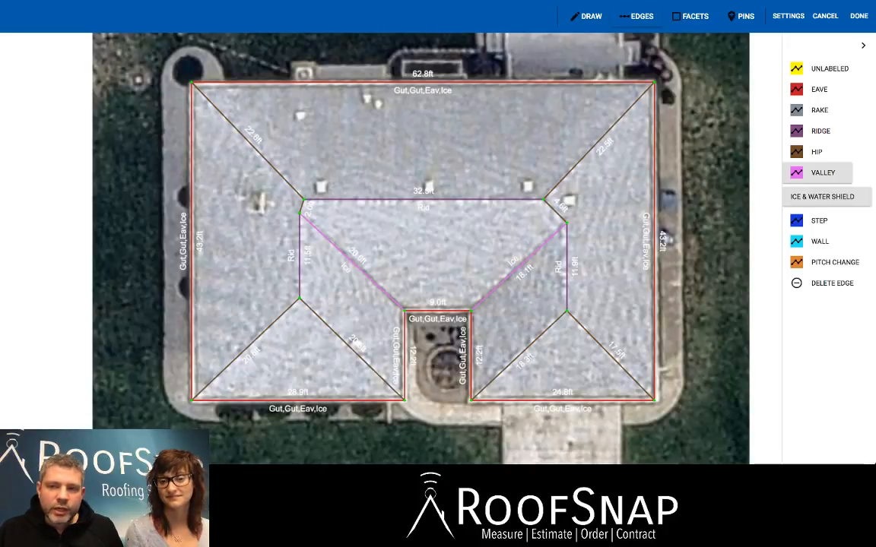
{"action": "mouse_move", "coordinate": [820, 131]}
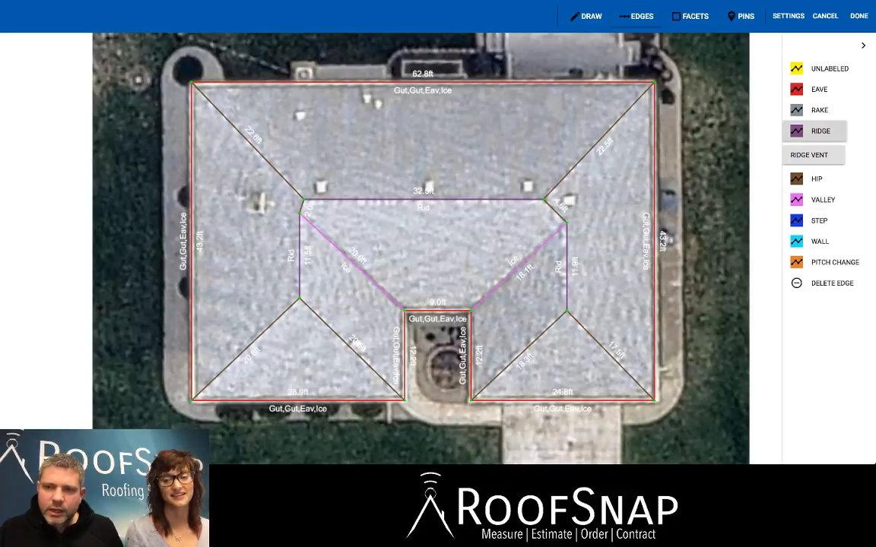
{"action": "mouse_move", "coordinate": [822, 173]}
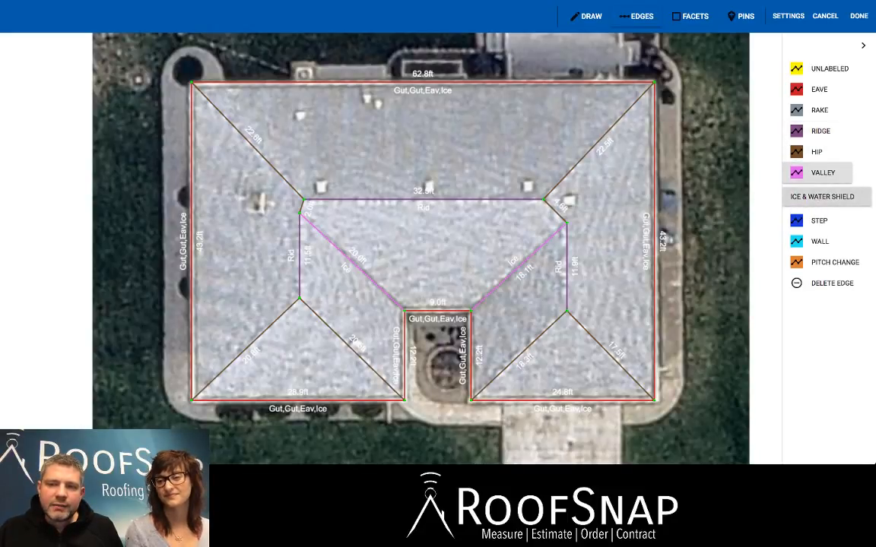
Draw a stray line about 16.5 ft long across the main ridge and delete that edge.
{"action": "mouse_move", "coordinate": [819, 193]}
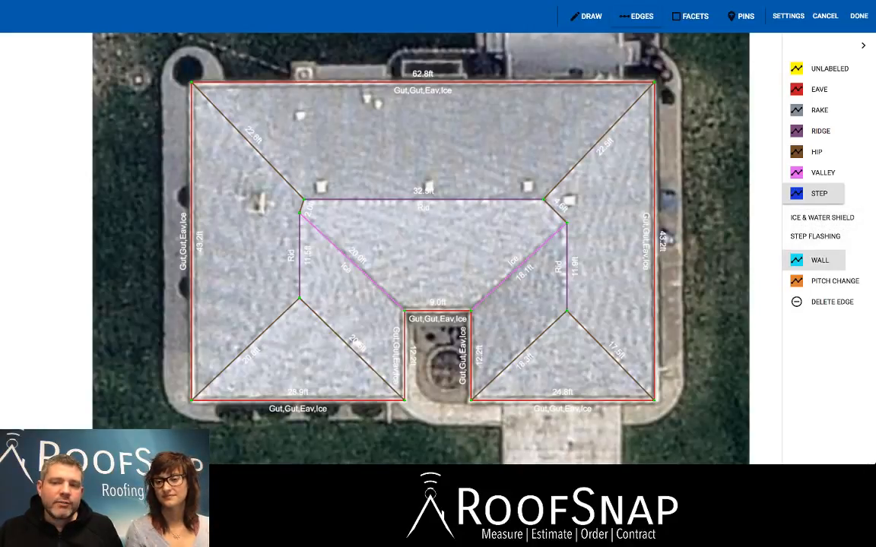
{"action": "mouse_move", "coordinate": [820, 260]}
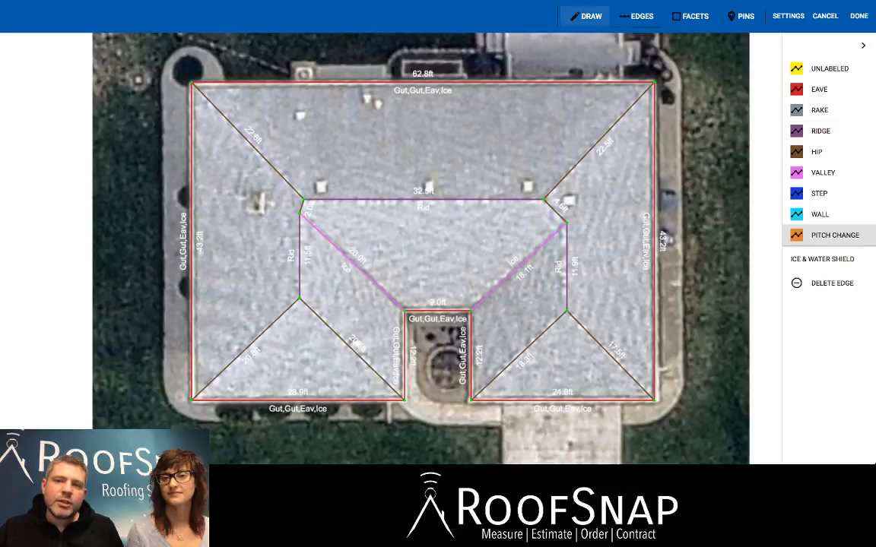
{"action": "left_click", "coordinate": [585, 16]}
{"action": "left_click", "coordinate": [470, 129]}
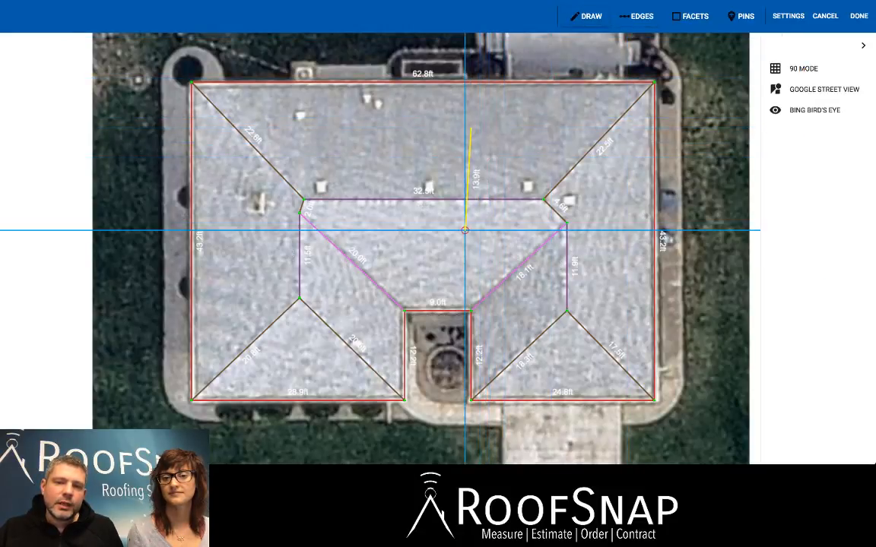
{"action": "left_click", "coordinate": [453, 247]}
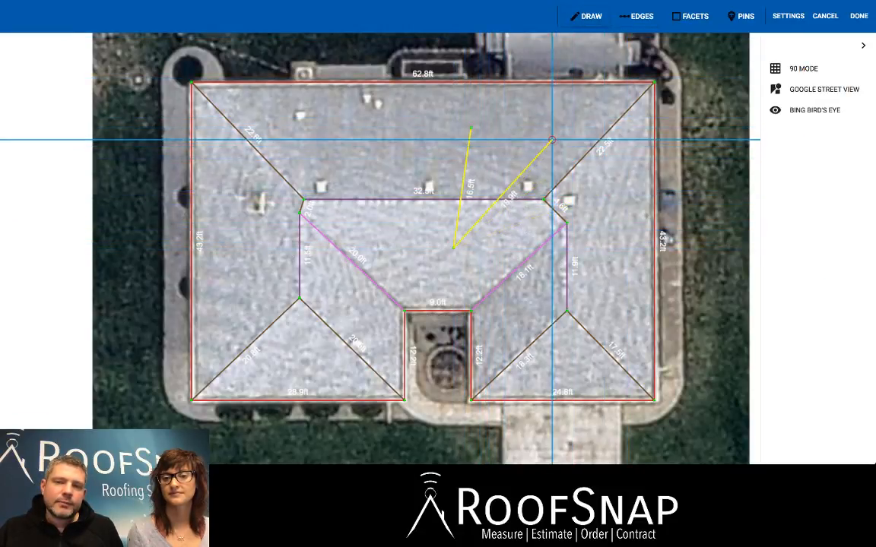
{"action": "key", "text": "Escape"}
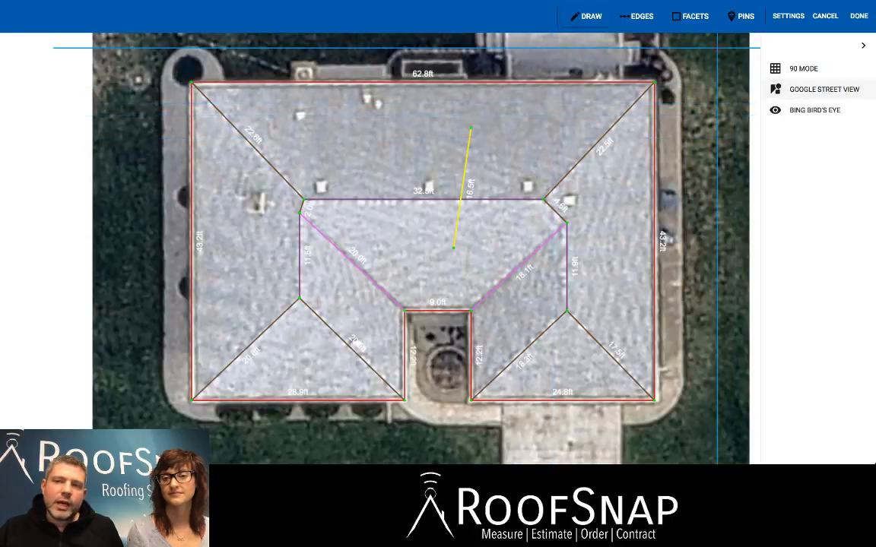
{"action": "left_click", "coordinate": [636, 16]}
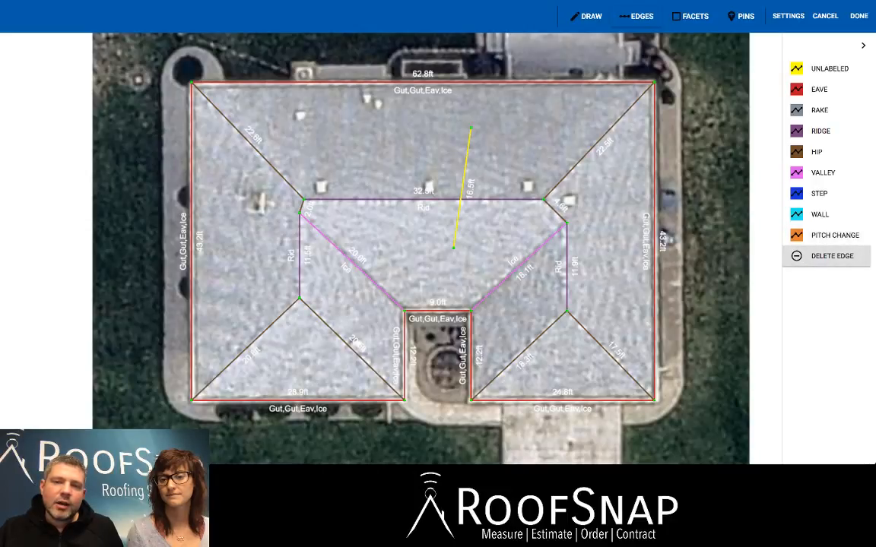
{"action": "left_click", "coordinate": [462, 188]}
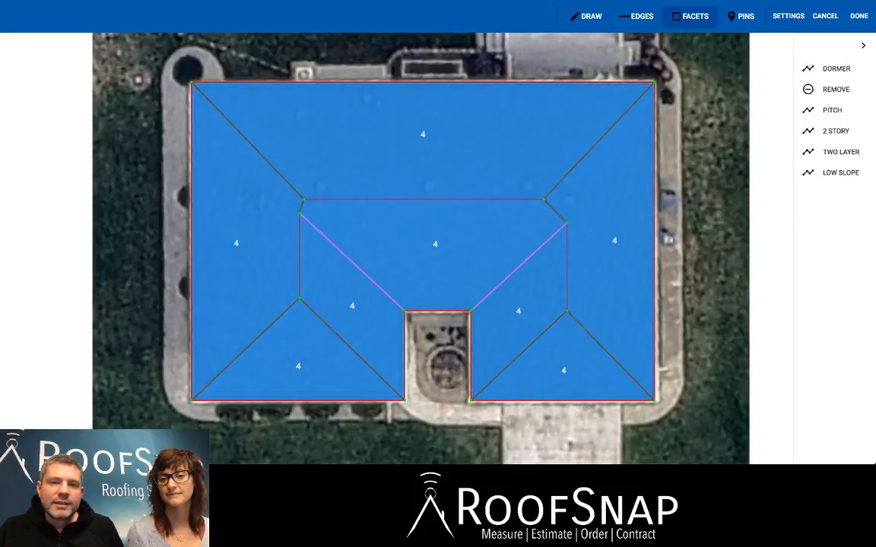
Finish the labeled roof sketch and exit the sketch editor.
{"action": "left_click", "coordinate": [636, 15]}
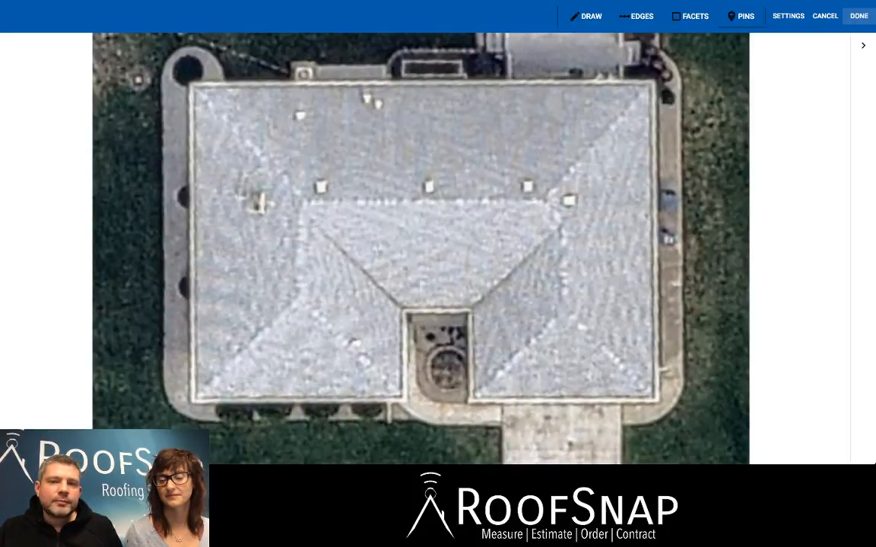
{"action": "left_click", "coordinate": [858, 15]}
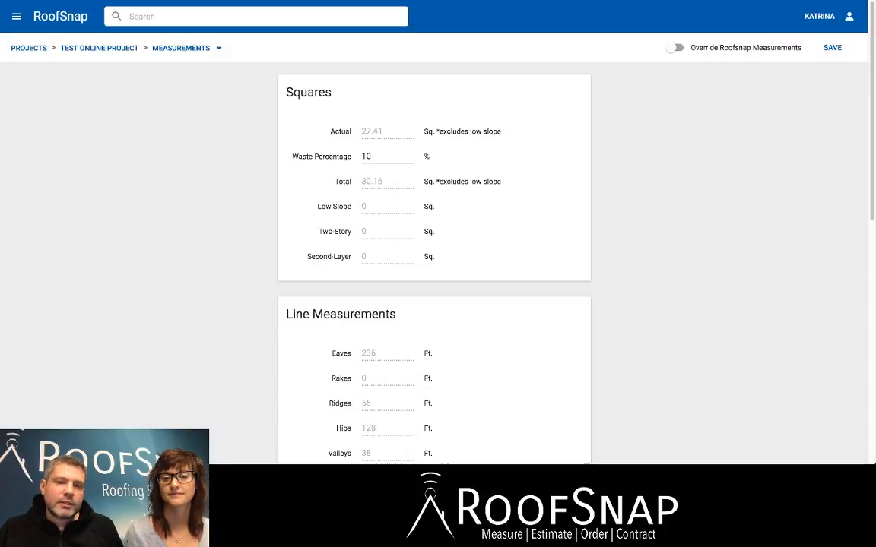
Set the Down Spouts length to 87 ft in the project's category measurements and save.
{"action": "left_click_drag", "start_coordinate": [374, 157], "coordinate": [361, 157]}
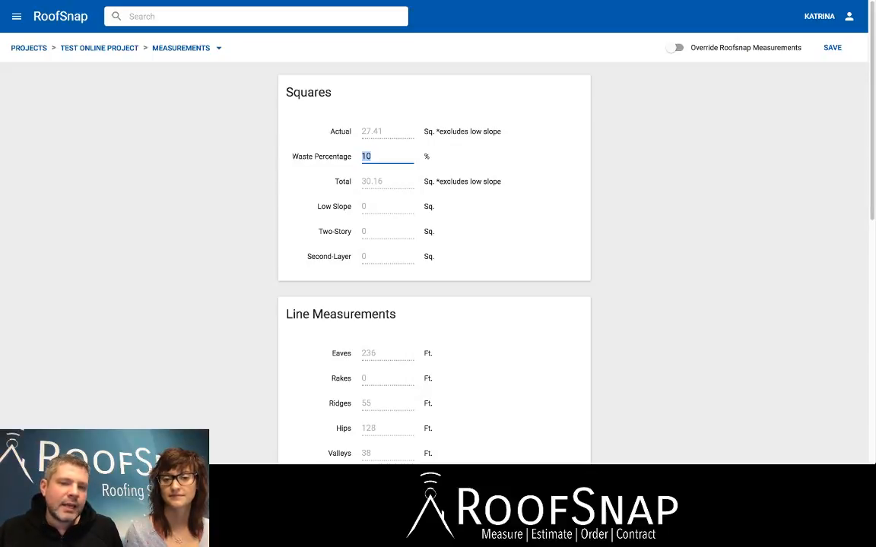
{"action": "scroll", "coordinate": [433, 266], "scroll_direction": "down", "scroll_amount": 6}
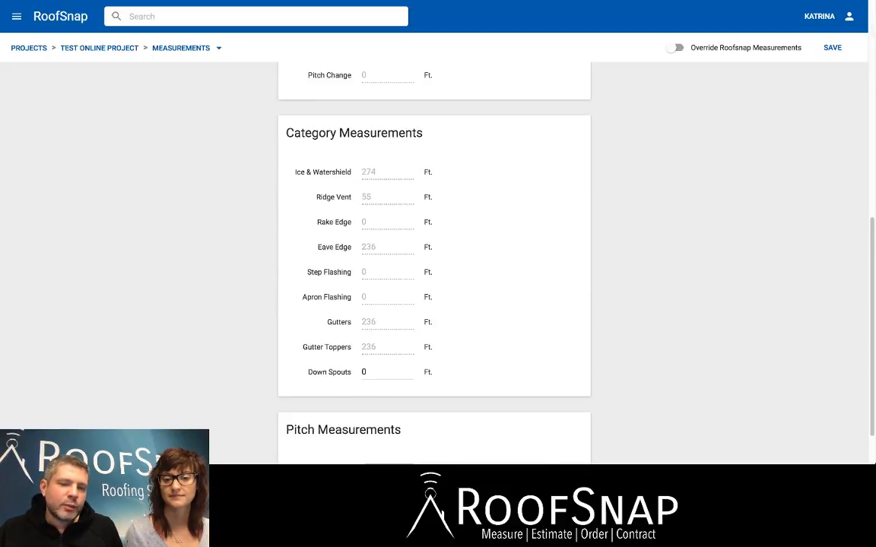
{"action": "left_click_drag", "start_coordinate": [369, 373], "coordinate": [360, 372]}
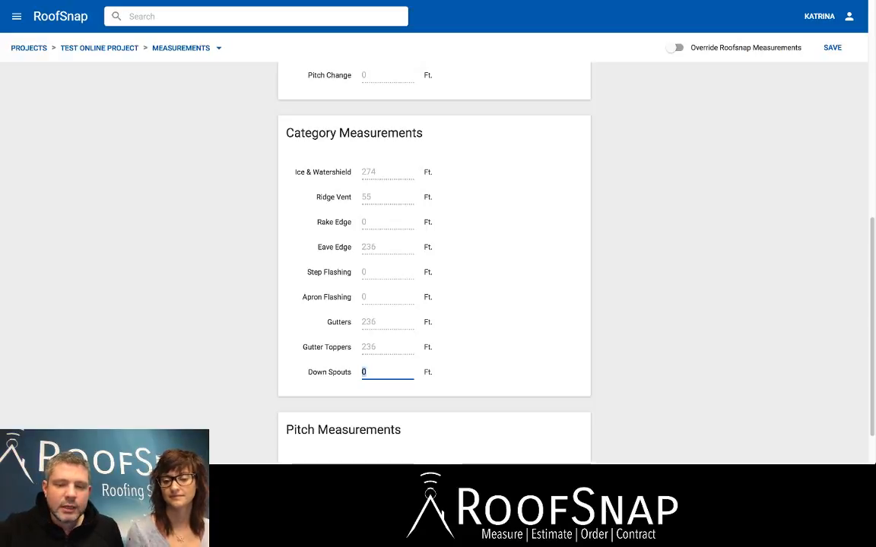
{"action": "type", "text": "87"}
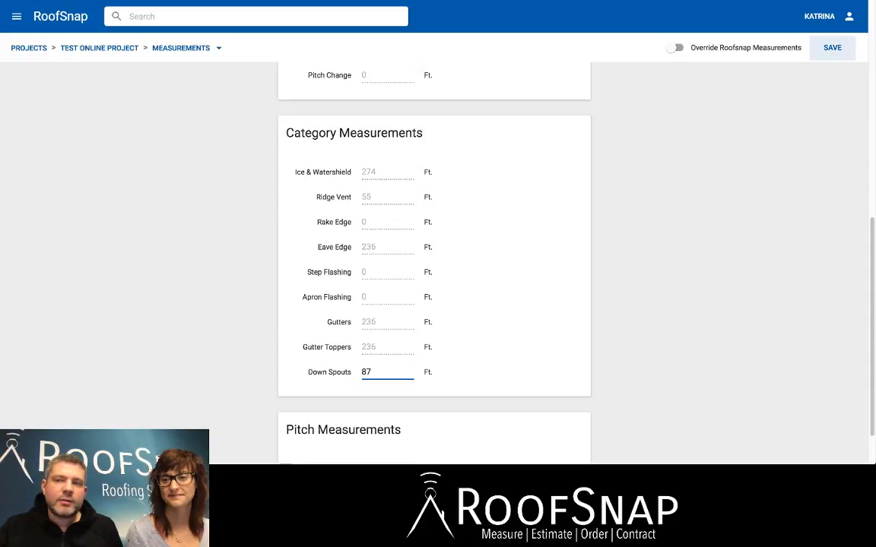
{"action": "left_click", "coordinate": [832, 48]}
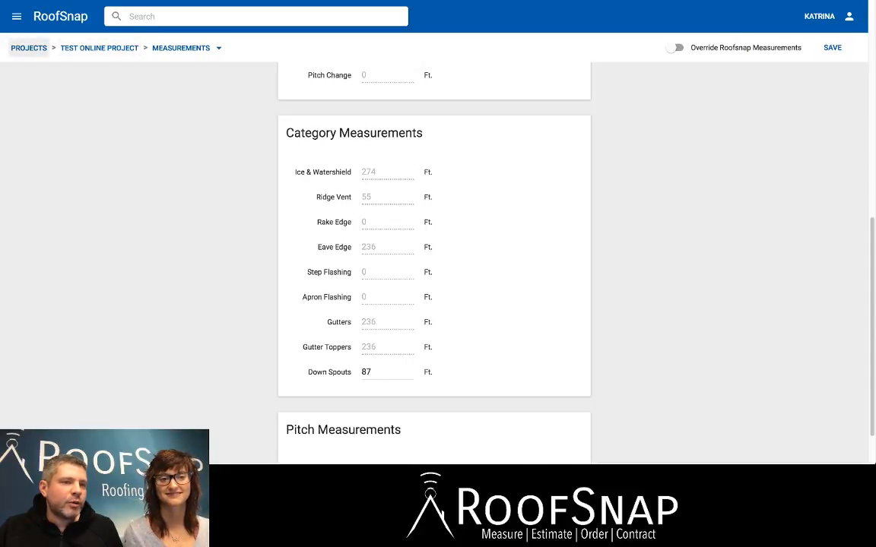
Open Test Online Project's documents from the project list and switch to its measurements.
{"action": "left_click", "coordinate": [29, 48]}
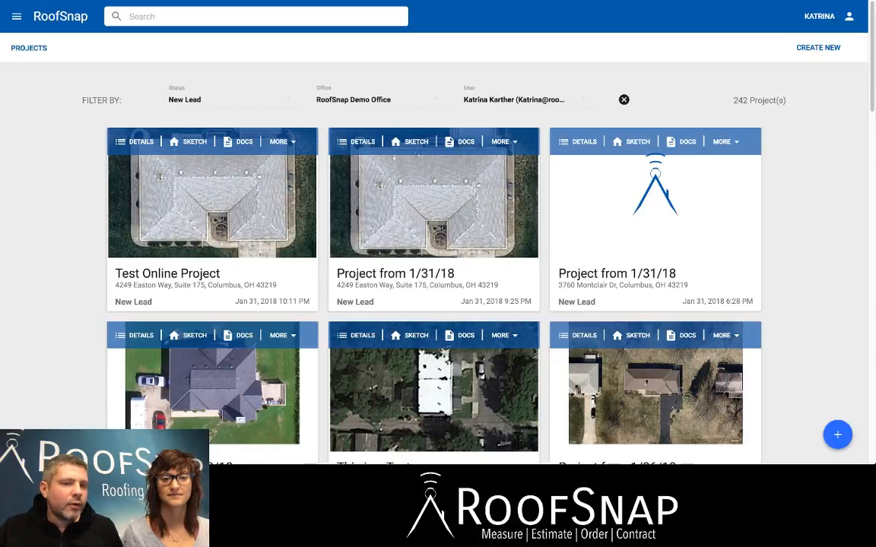
{"action": "left_click", "coordinate": [238, 142]}
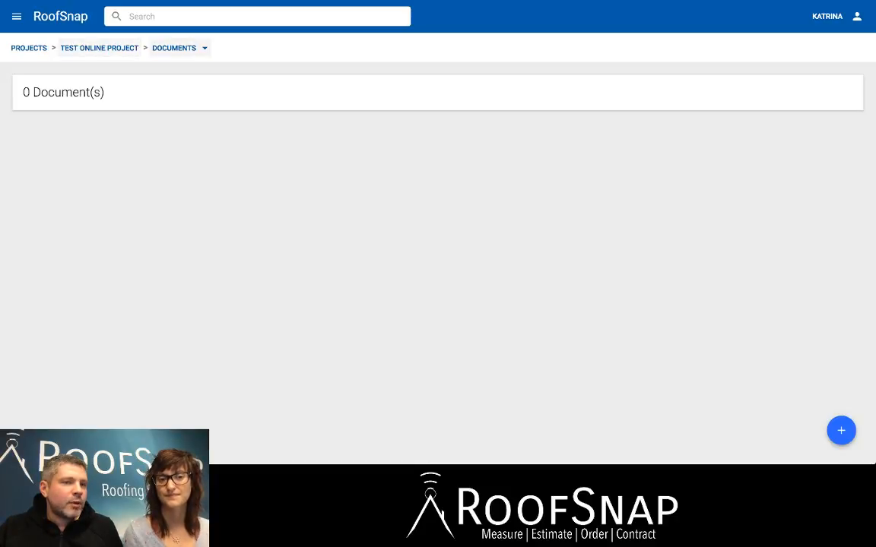
{"action": "left_click", "coordinate": [180, 48]}
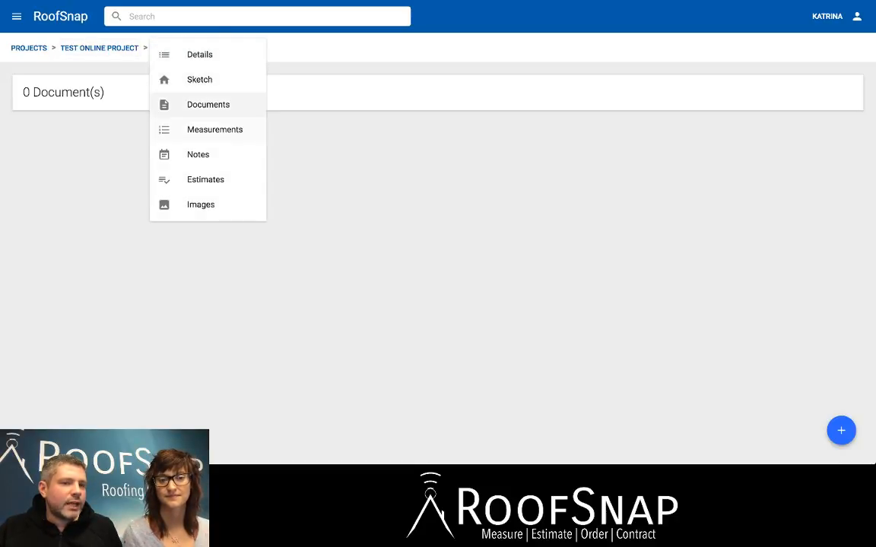
{"action": "left_click", "coordinate": [215, 129]}
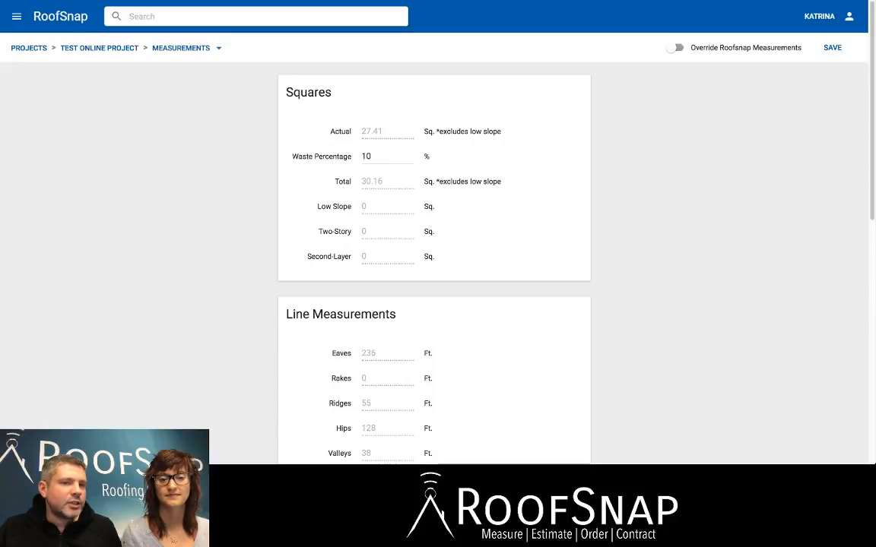
Go to the project's documents and generate a new sketch report.
{"action": "left_click", "coordinate": [180, 48]}
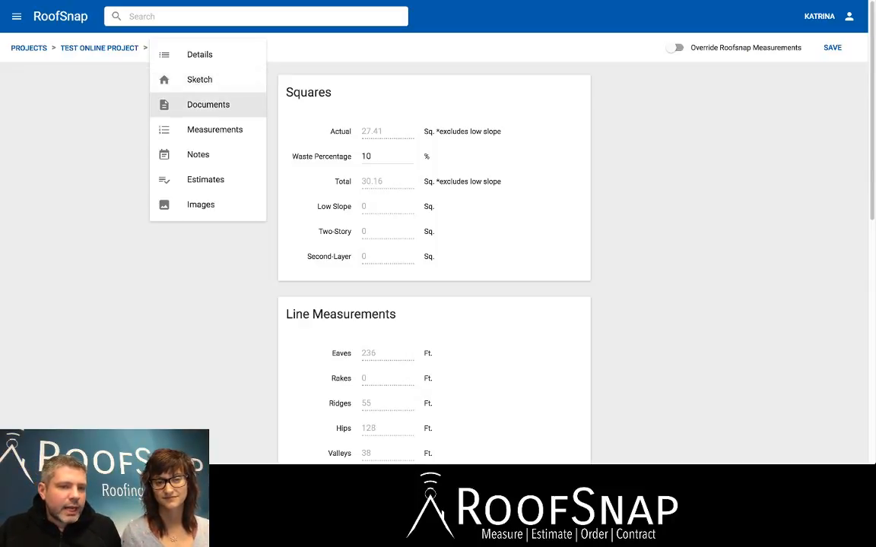
{"action": "left_click", "coordinate": [206, 105]}
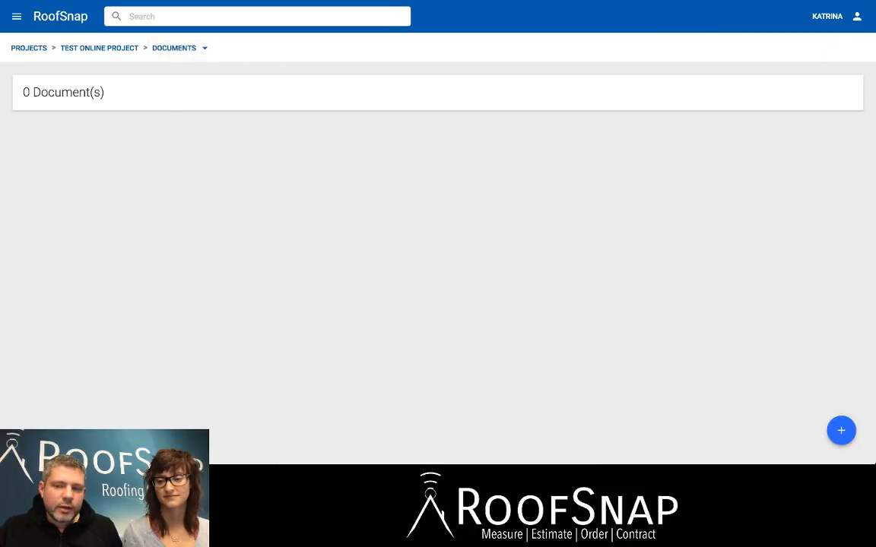
{"action": "left_click", "coordinate": [840, 430]}
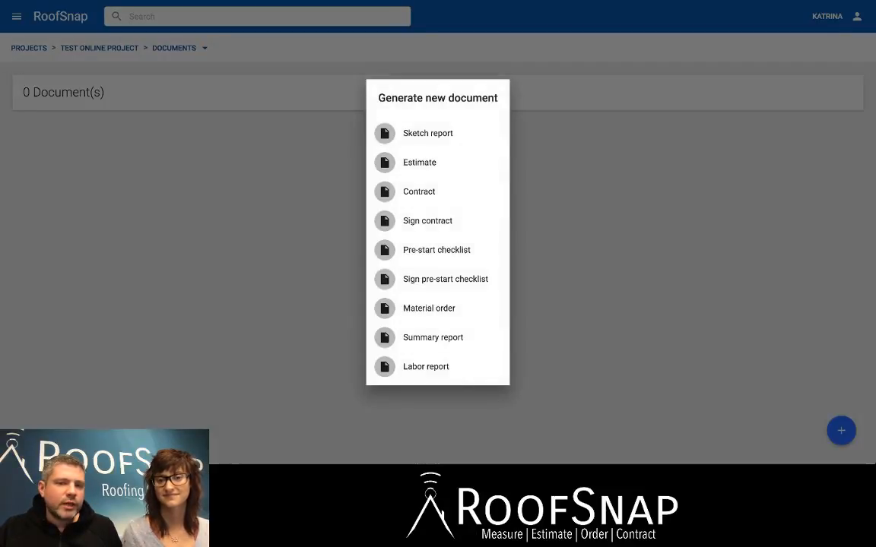
{"action": "left_click", "coordinate": [428, 133]}
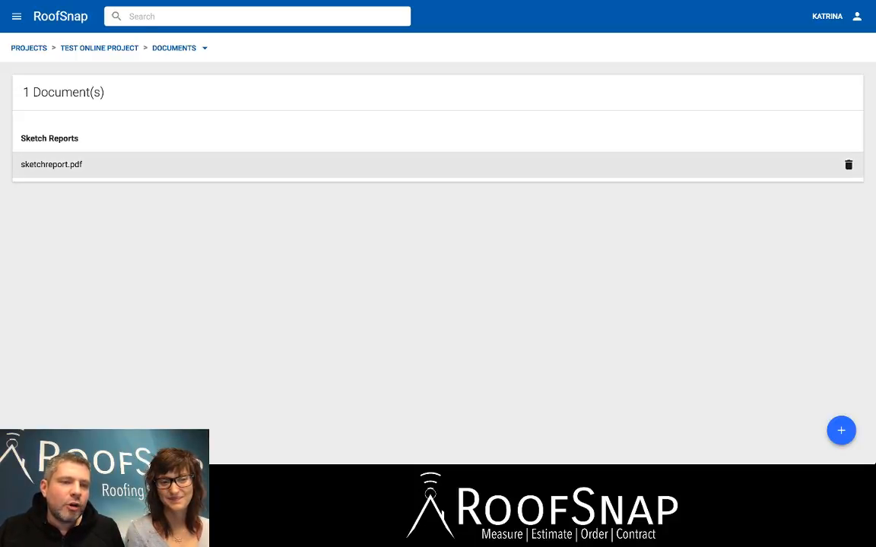
Download and open sketchreport.pdf and look through its overview and pitch pages.
{"action": "left_click", "coordinate": [52, 164]}
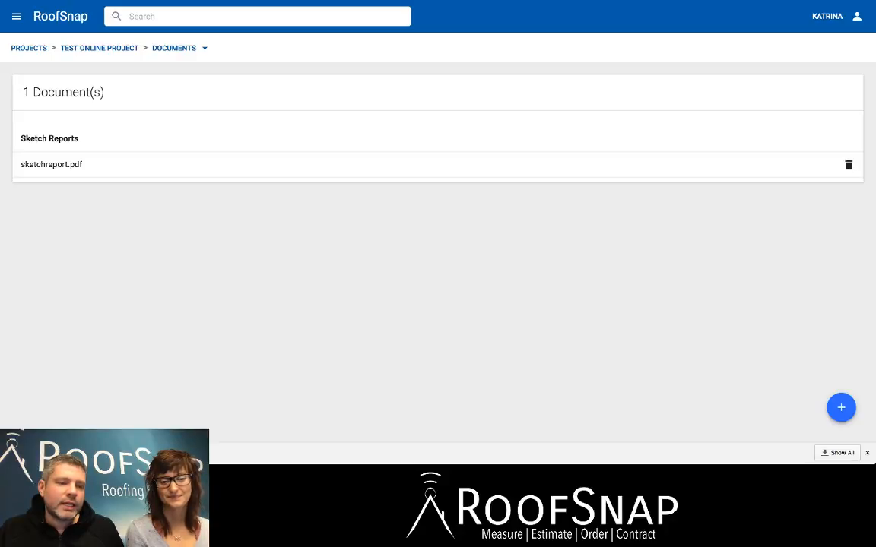
{"action": "left_click", "coordinate": [61, 453]}
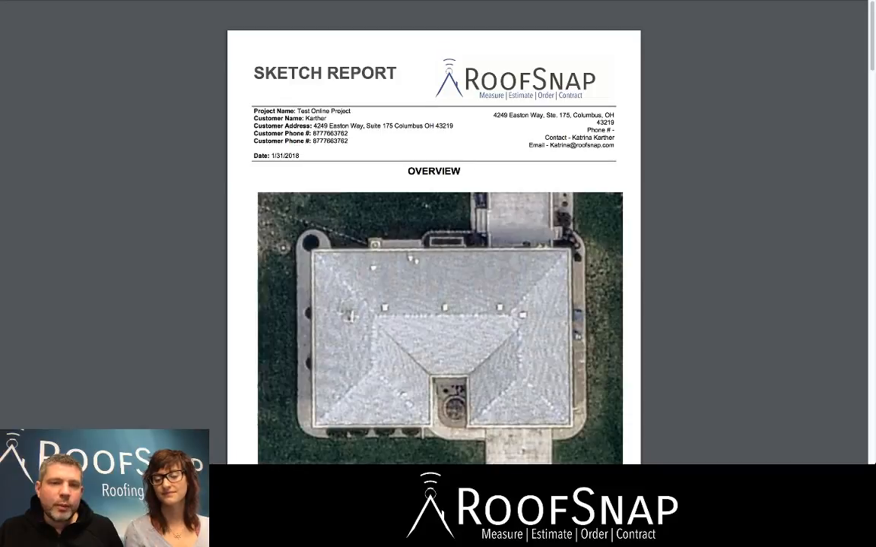
{"action": "scroll", "coordinate": [433, 251], "scroll_direction": "down", "scroll_amount": 1}
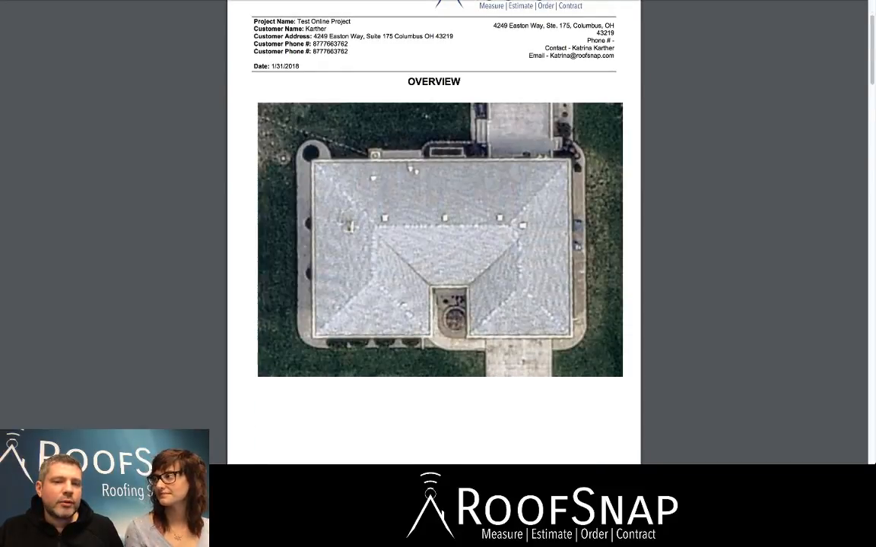
{"action": "scroll", "coordinate": [433, 251], "scroll_direction": "down", "scroll_amount": 4}
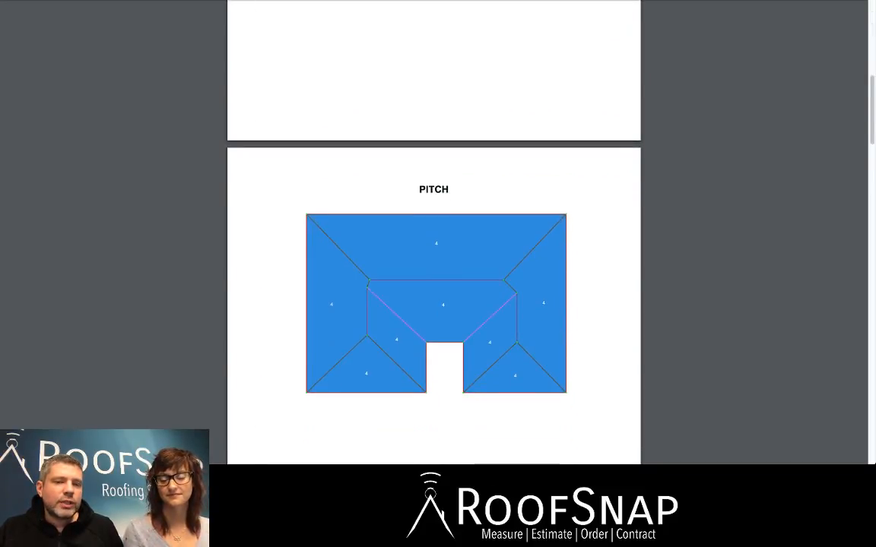
{"action": "scroll", "coordinate": [433, 251], "scroll_direction": "down", "scroll_amount": 4}
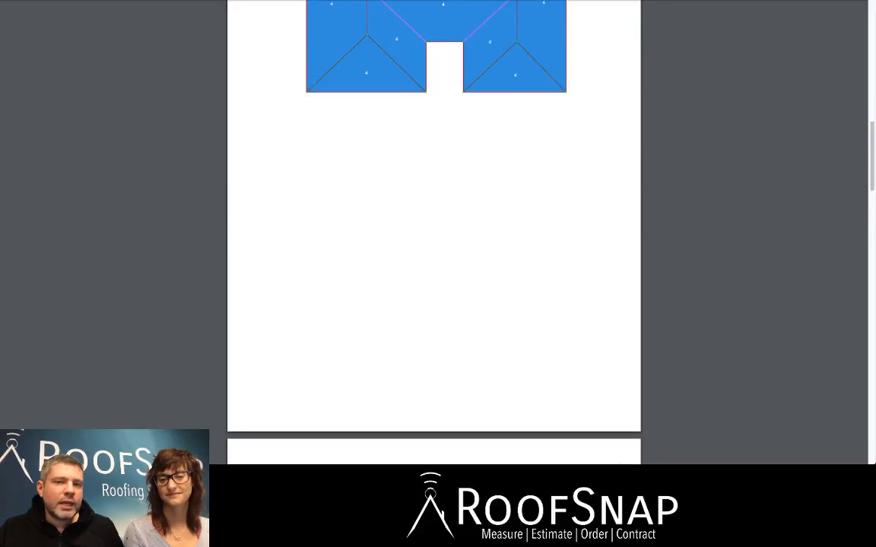
{"action": "scroll", "coordinate": [433, 251], "scroll_direction": "up", "scroll_amount": 10}
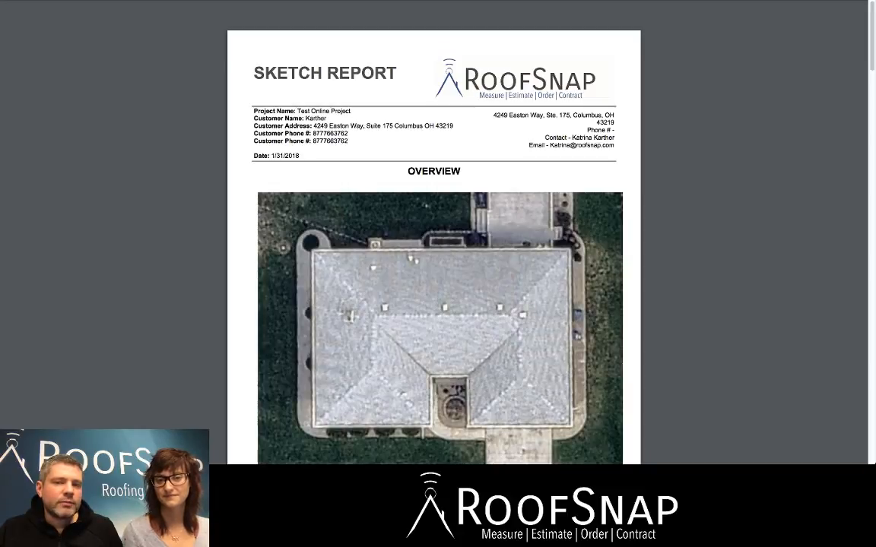
Examine the report's squares, line, pitch and category measurements, plus the areas and assessment pages.
{"action": "scroll", "coordinate": [433, 251], "scroll_direction": "down", "scroll_amount": 6}
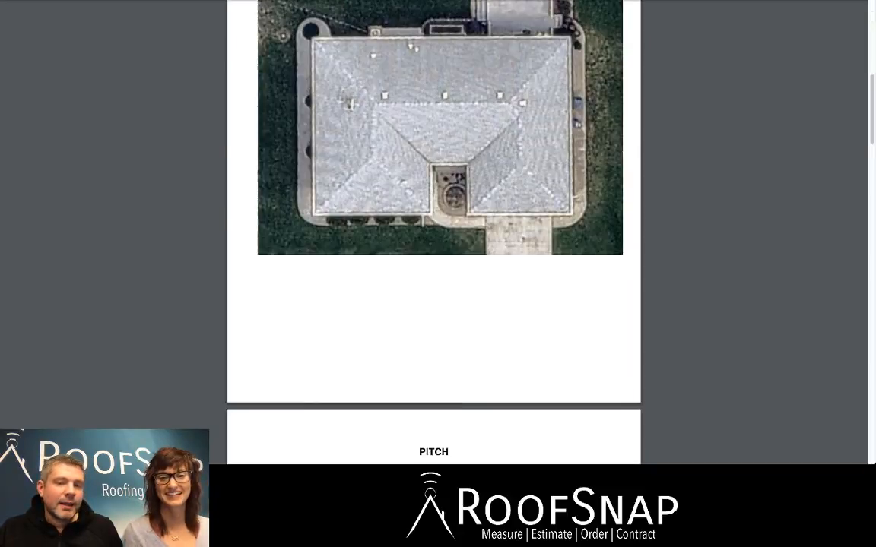
{"action": "scroll", "coordinate": [433, 250], "scroll_direction": "down", "scroll_amount": 10}
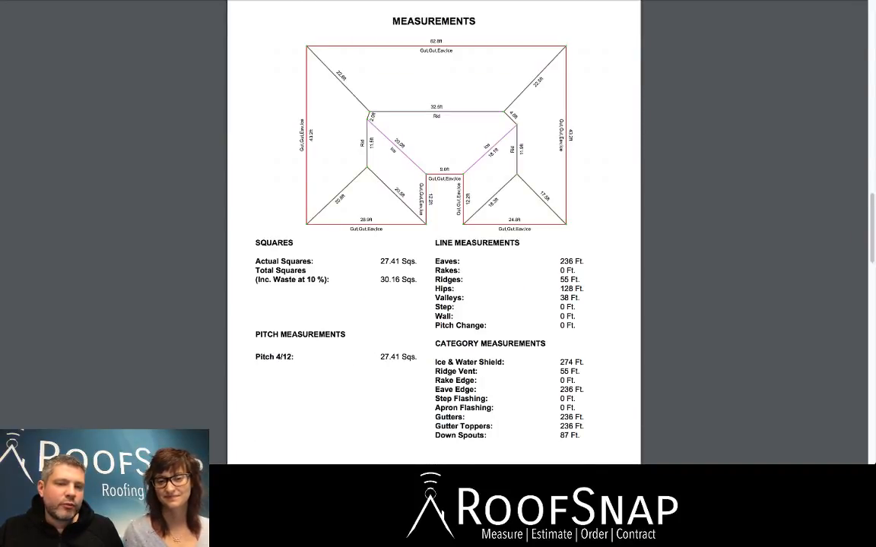
{"action": "left_click_drag", "start_coordinate": [417, 280], "coordinate": [380, 280]}
{"action": "scroll", "coordinate": [433, 228], "scroll_direction": "down", "scroll_amount": 2}
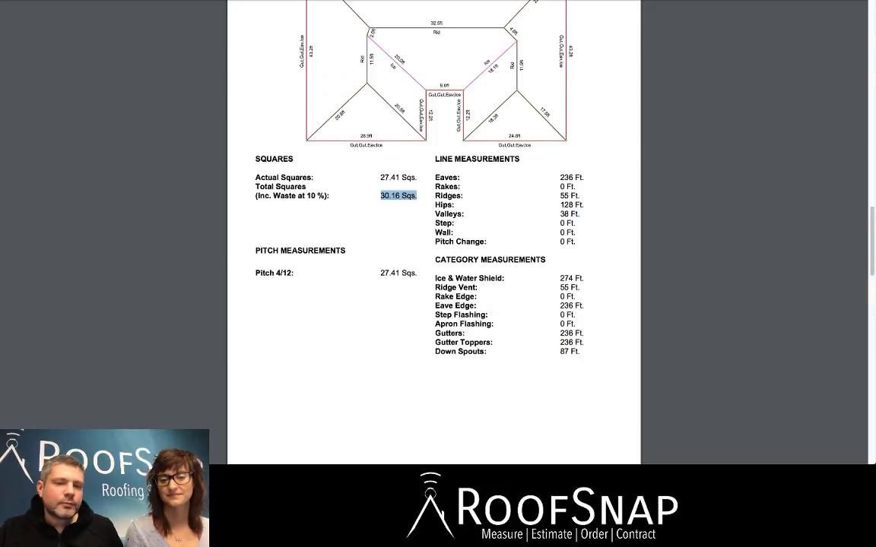
{"action": "scroll", "coordinate": [433, 228], "scroll_direction": "down", "scroll_amount": 1}
{"action": "left_click", "coordinate": [398, 176]}
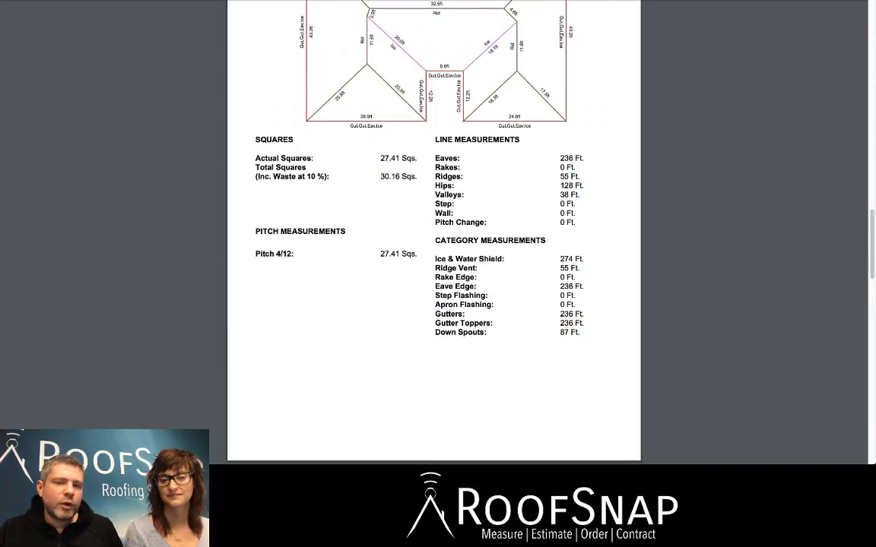
{"action": "left_click_drag", "start_coordinate": [416, 254], "coordinate": [380, 254]}
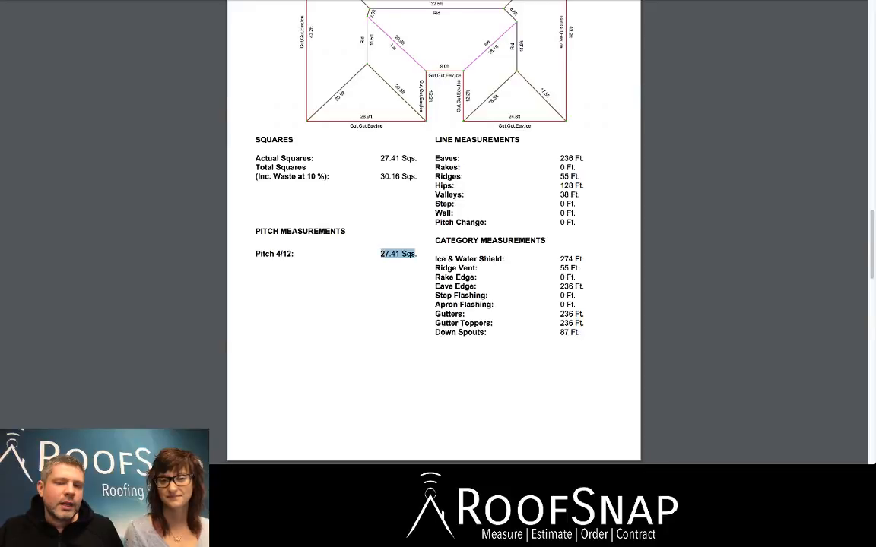
{"action": "scroll", "coordinate": [380, 254], "scroll_direction": "down", "scroll_amount": 5}
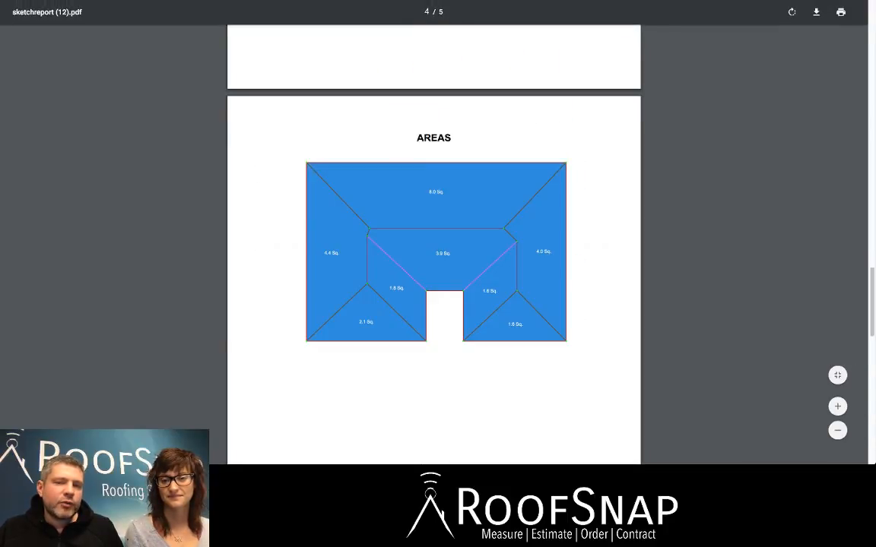
{"action": "scroll", "coordinate": [433, 251], "scroll_direction": "down", "scroll_amount": 8}
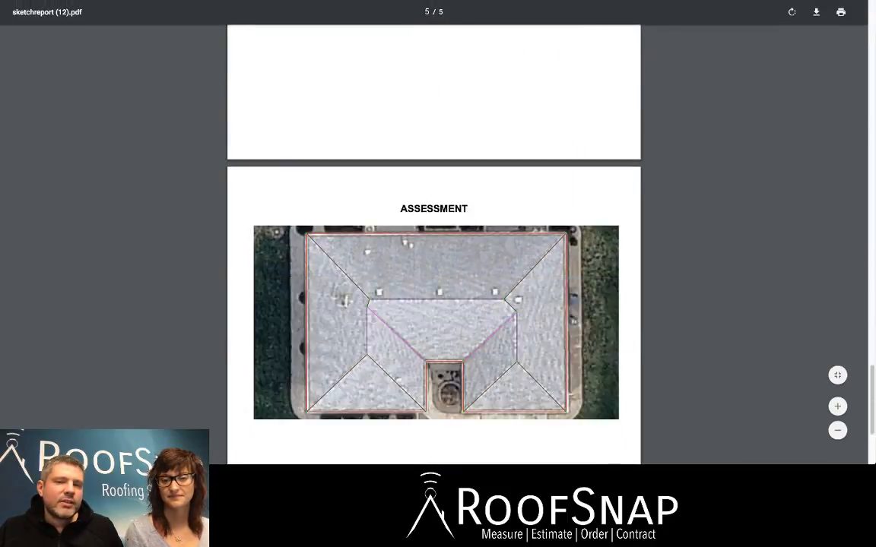
{"action": "scroll", "coordinate": [434, 251], "scroll_direction": "up", "scroll_amount": 1}
{"action": "scroll", "coordinate": [433, 250], "scroll_direction": "up", "scroll_amount": 1}
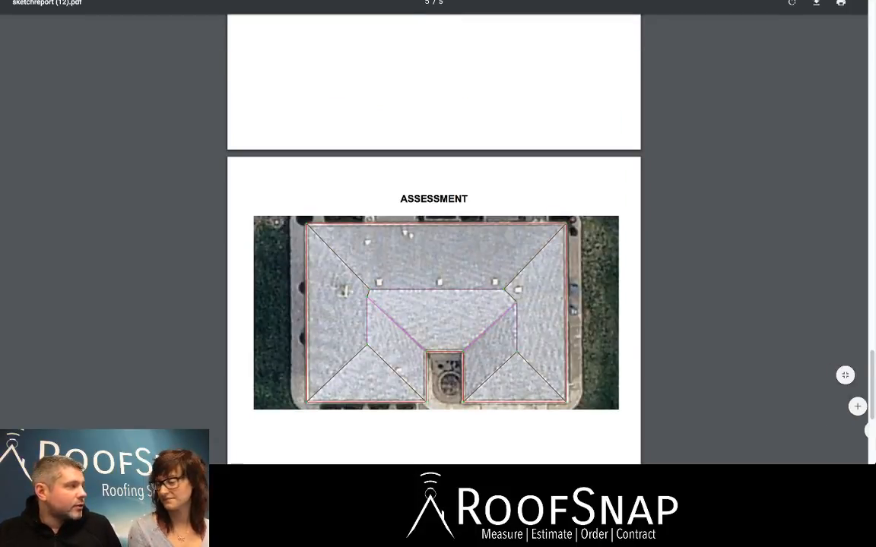
{"action": "scroll", "coordinate": [434, 251], "scroll_direction": "up", "scroll_amount": 20}
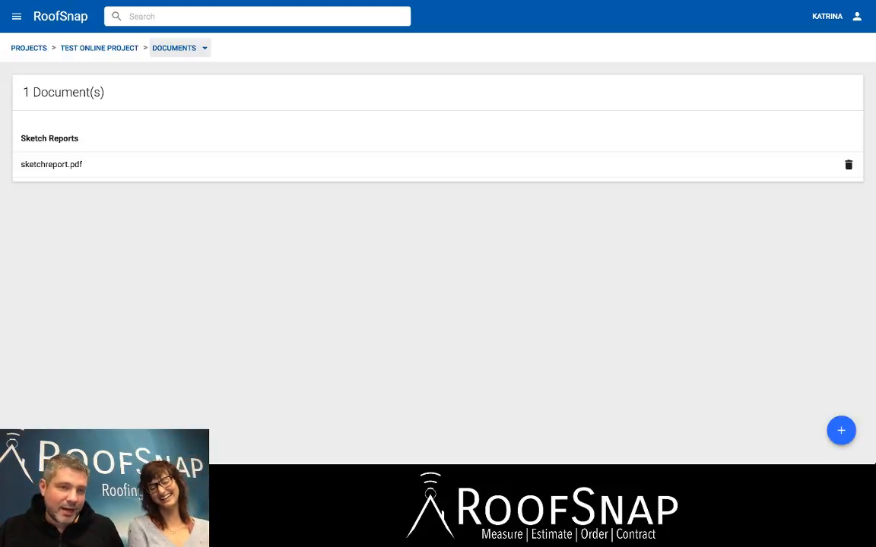
Return to Test Online Project's overview and open its estimates.
{"action": "left_click", "coordinate": [179, 48]}
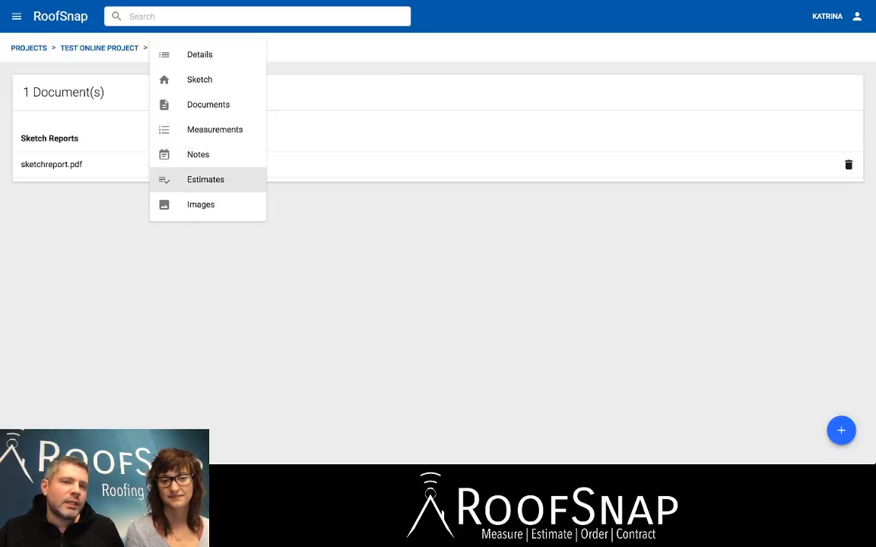
{"action": "left_click", "coordinate": [199, 80]}
{"action": "left_click", "coordinate": [174, 48]}
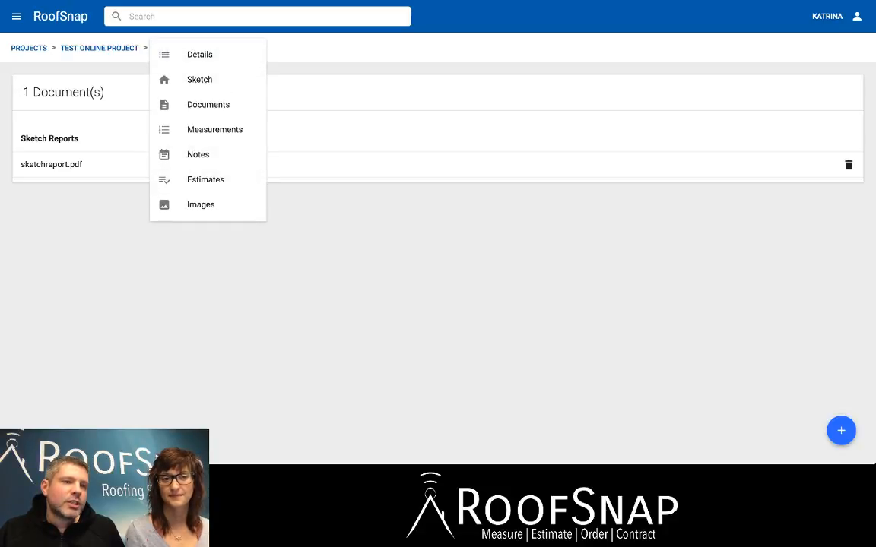
{"action": "key", "text": "Escape"}
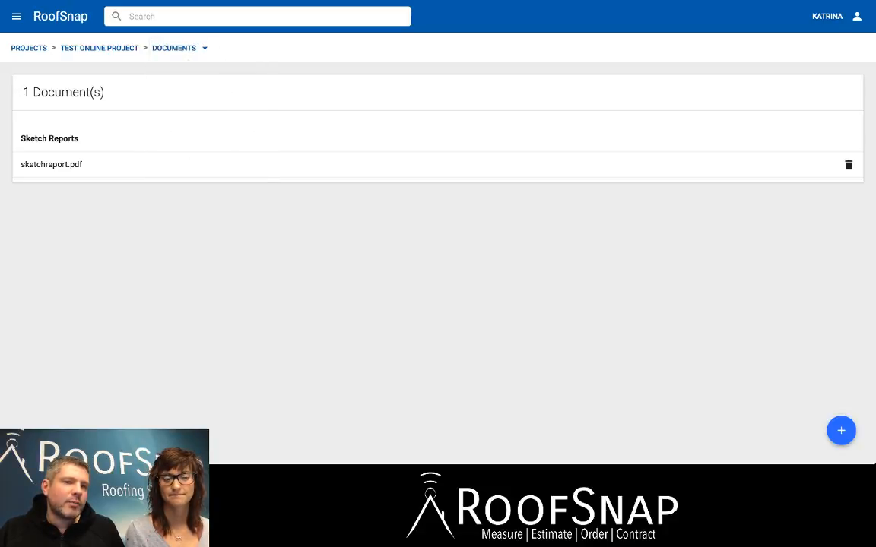
{"action": "left_click", "coordinate": [98, 48]}
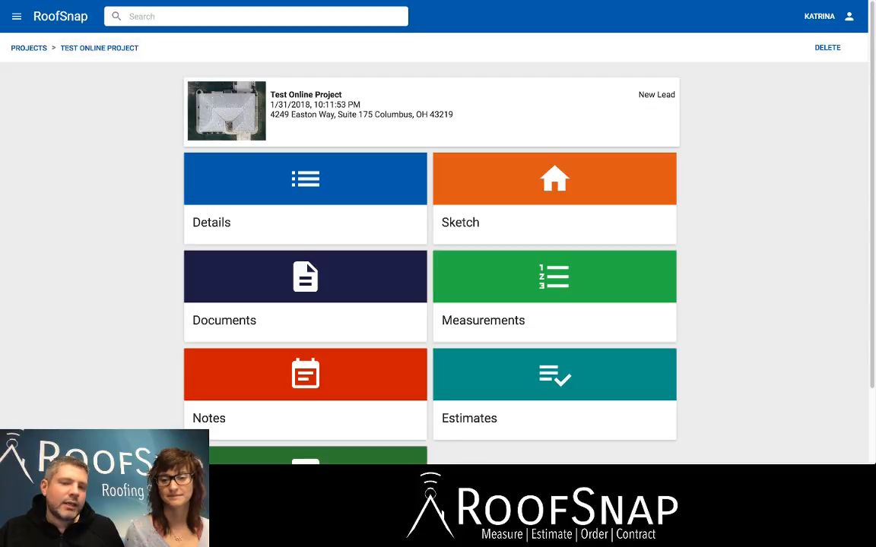
{"action": "left_click", "coordinate": [554, 394]}
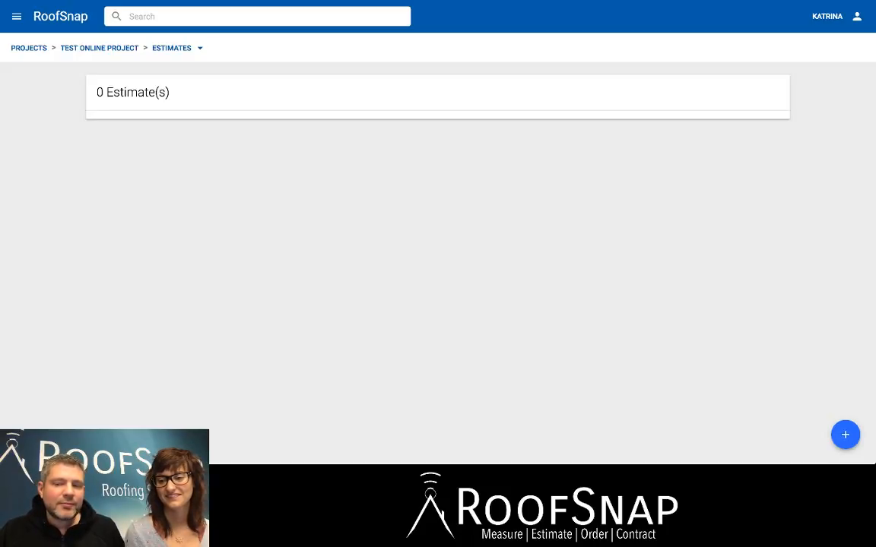
Create a new estimate named Test Online Estimate without a template.
{"action": "left_click", "coordinate": [845, 434]}
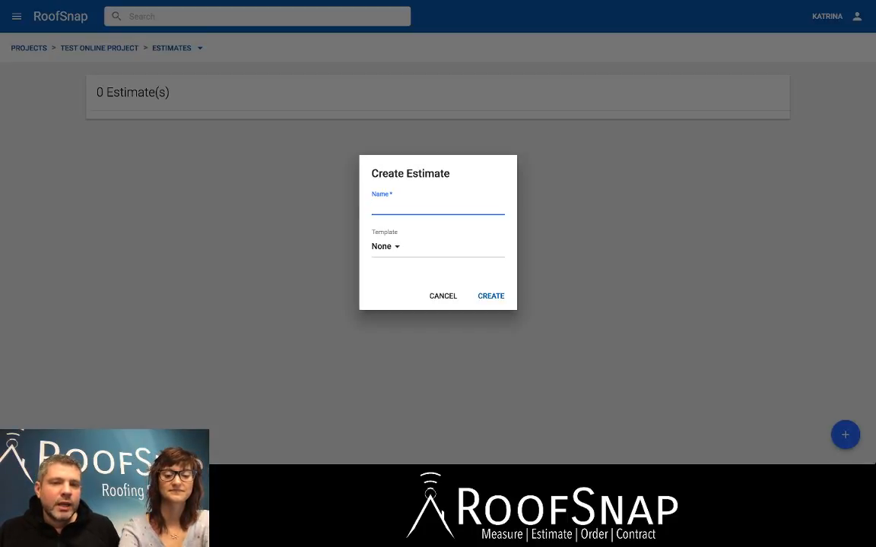
{"action": "type", "text": "Tesgt"}
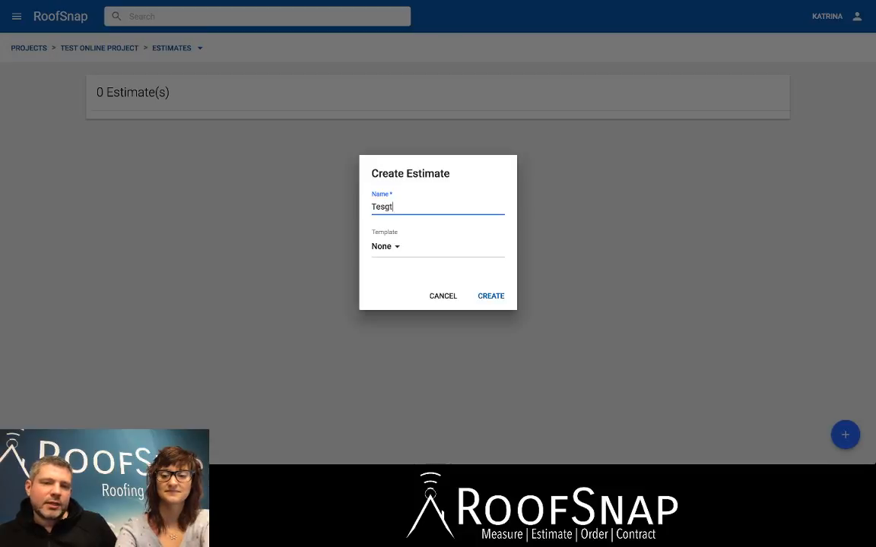
{"action": "key", "text": "BackSpace"}
{"action": "key", "text": "BackSpace"}
{"action": "type", "text": "t "}
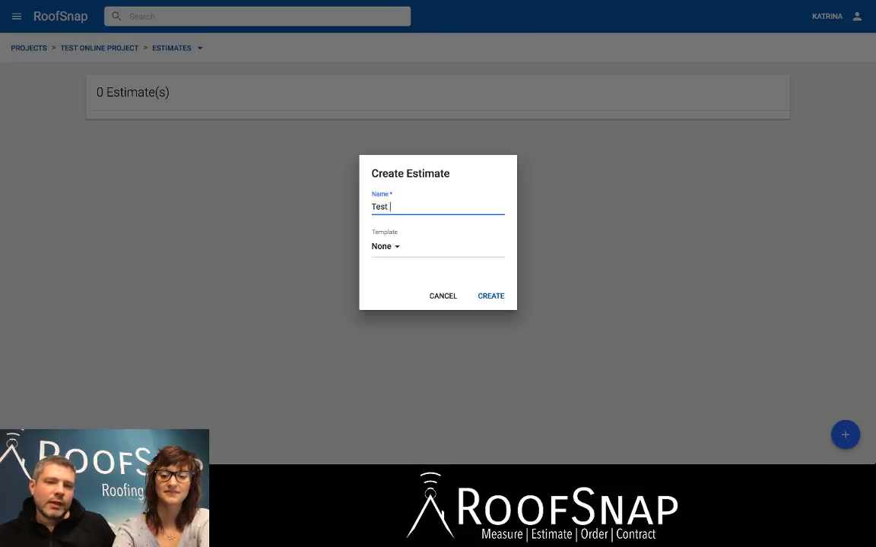
{"action": "type", "text": "Online "}
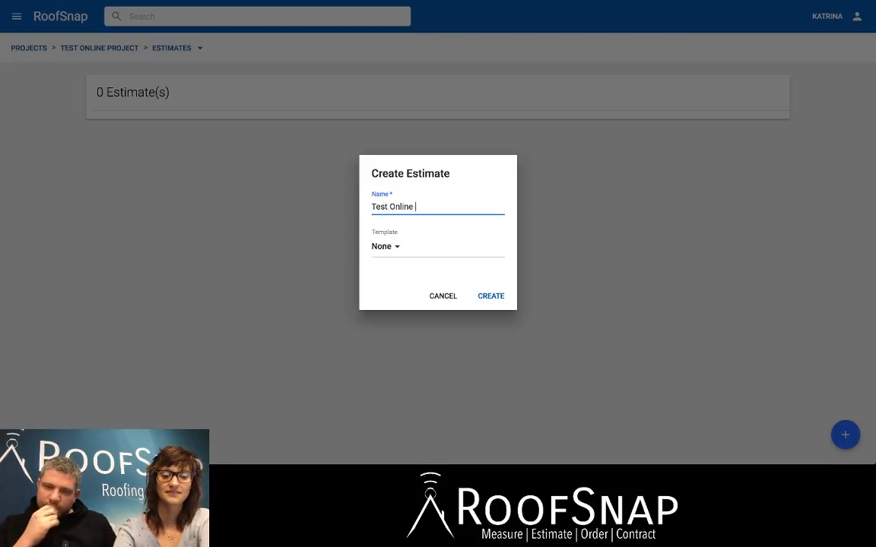
{"action": "type", "text": "Estimatre"}
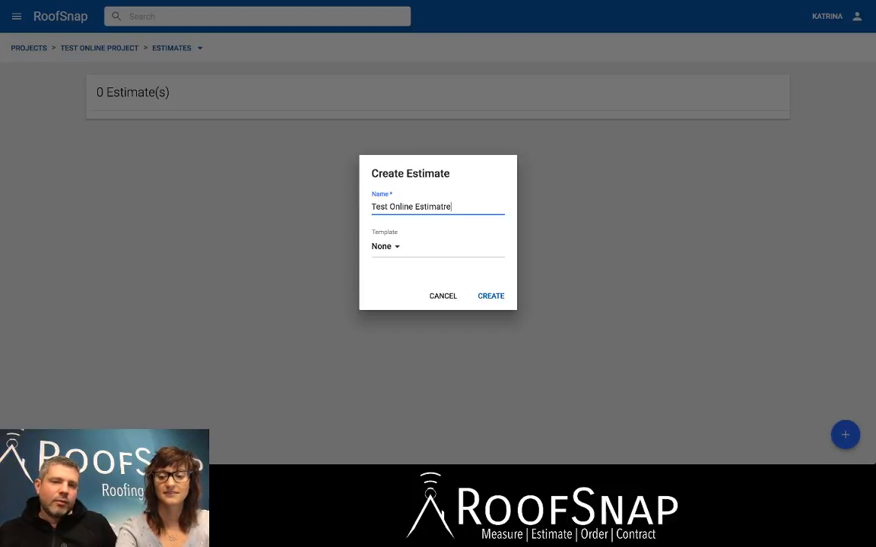
{"action": "key", "text": "BackSpace"}
{"action": "key", "text": "BackSpace"}
{"action": "type", "text": "e"}
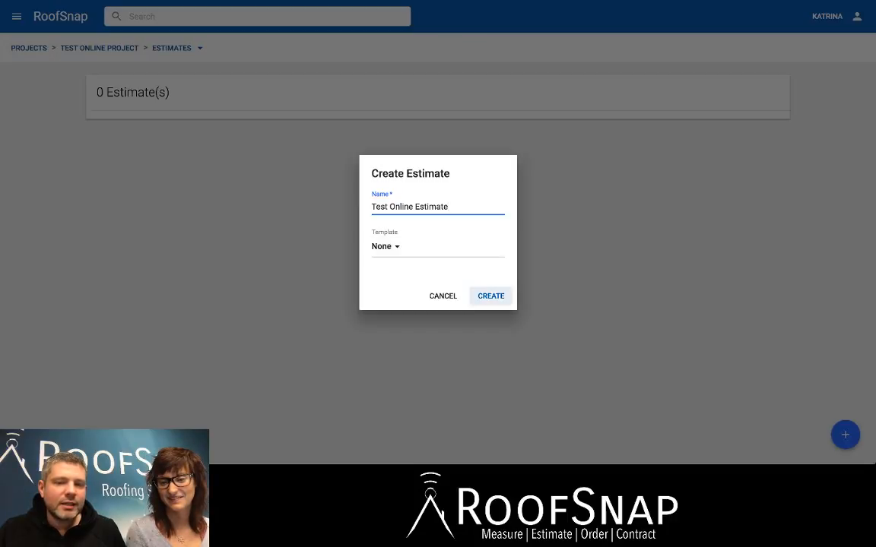
{"action": "left_click", "coordinate": [491, 296]}
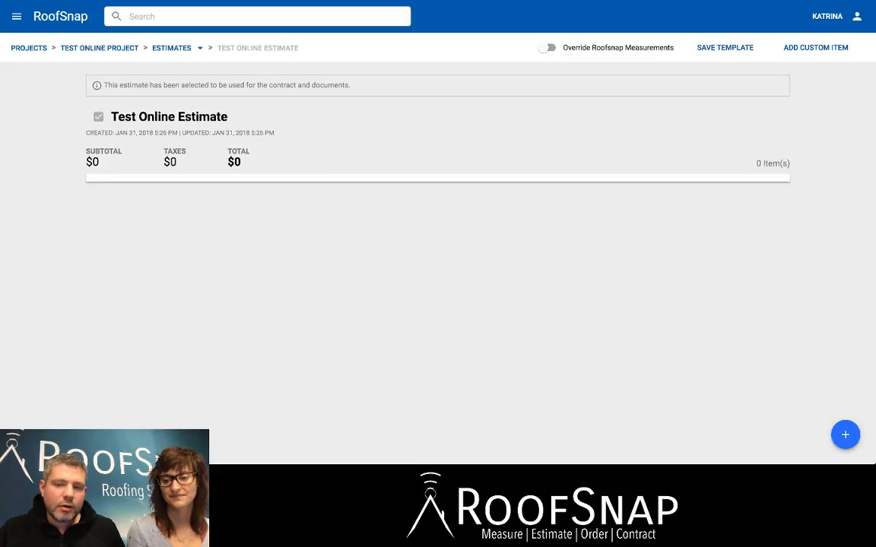
Start adding material items to the estimate and select Remove & Dispose Architectural Shingles.
{"action": "left_click", "coordinate": [845, 434]}
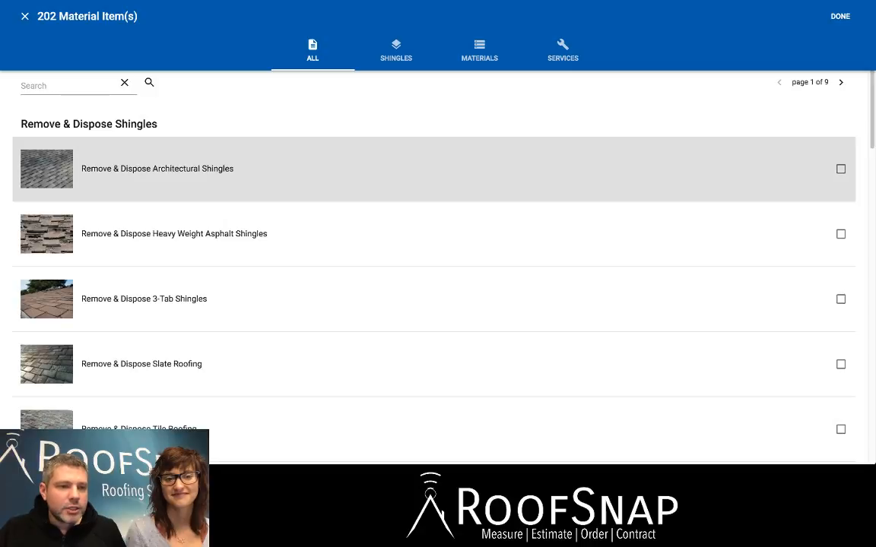
{"action": "left_click", "coordinate": [840, 169]}
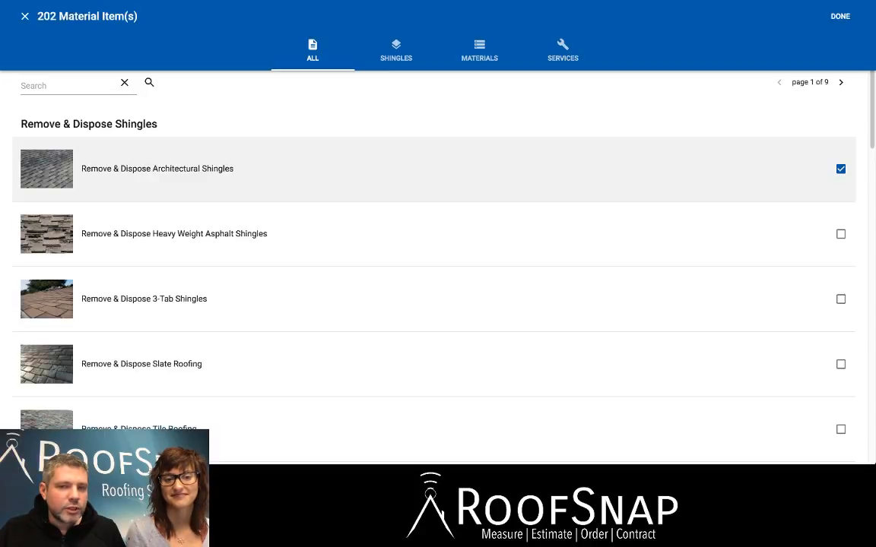
{"action": "scroll", "coordinate": [839, 233], "scroll_direction": "down", "scroll_amount": 1}
{"action": "scroll", "coordinate": [839, 220], "scroll_direction": "down", "scroll_amount": 9}
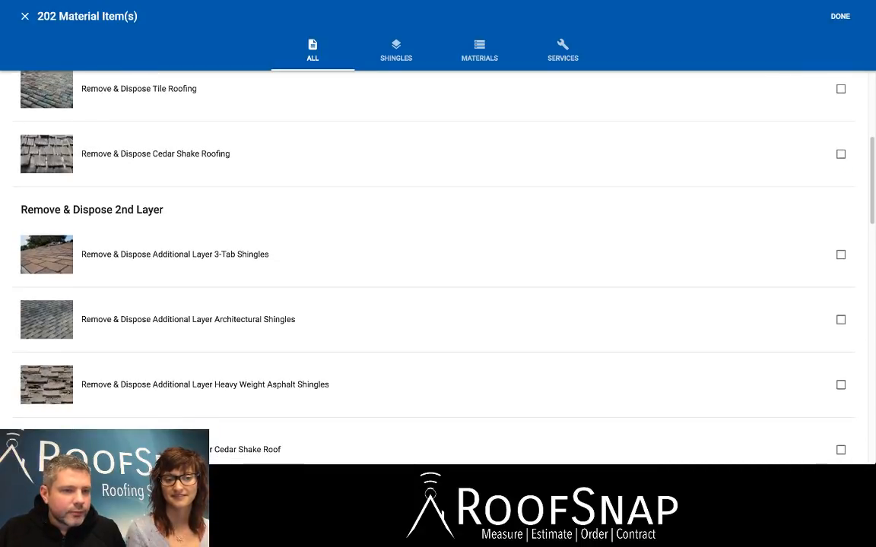
{"action": "scroll", "coordinate": [839, 213], "scroll_direction": "down", "scroll_amount": 10}
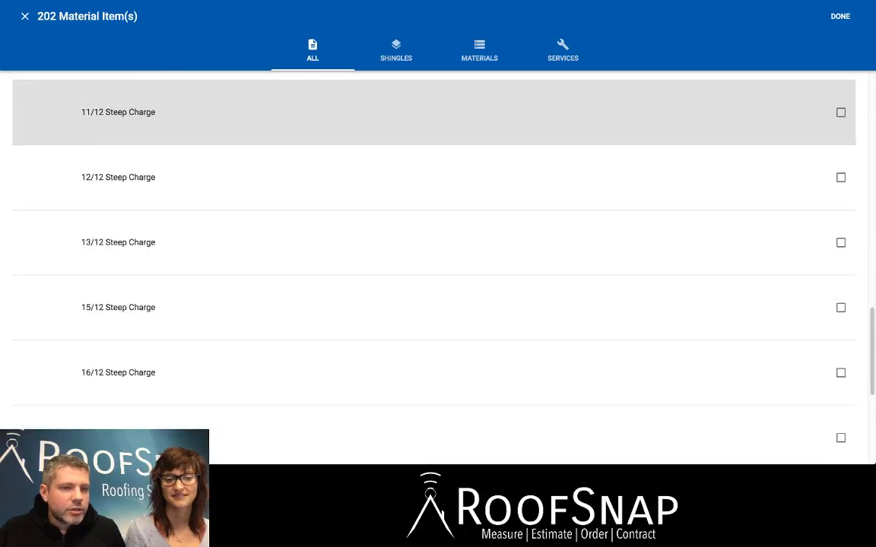
{"action": "scroll", "coordinate": [839, 213], "scroll_direction": "up", "scroll_amount": 20}
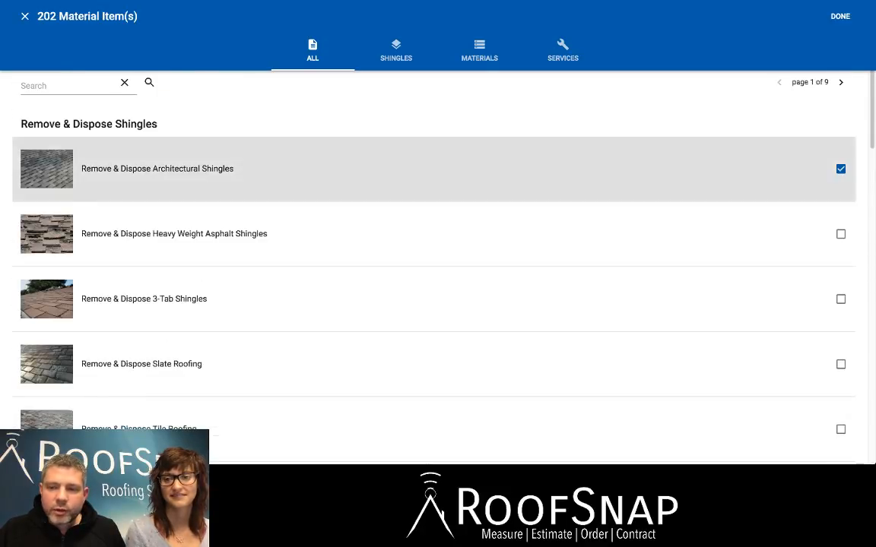
Select Provide and install GAF Timberline HD Shingles on the second page of items, with the color Patriot Red.
{"action": "scroll", "coordinate": [839, 213], "scroll_direction": "down", "scroll_amount": 20}
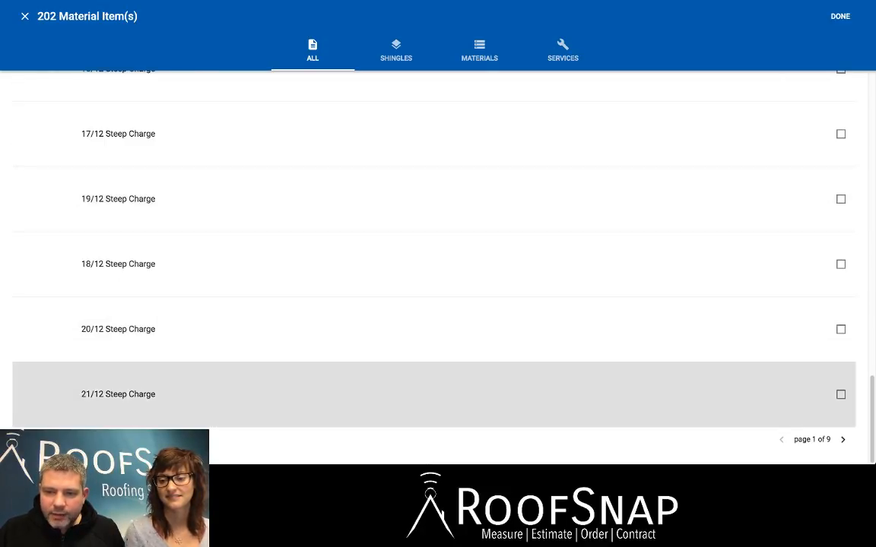
{"action": "left_click", "coordinate": [842, 439]}
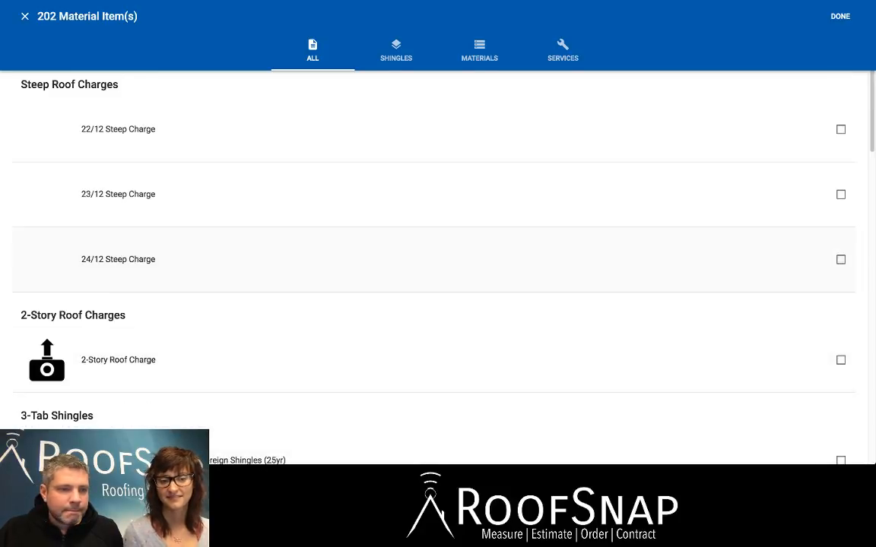
{"action": "scroll", "coordinate": [839, 255], "scroll_direction": "down", "scroll_amount": 2}
{"action": "scroll", "coordinate": [398, 233], "scroll_direction": "down", "scroll_amount": 1}
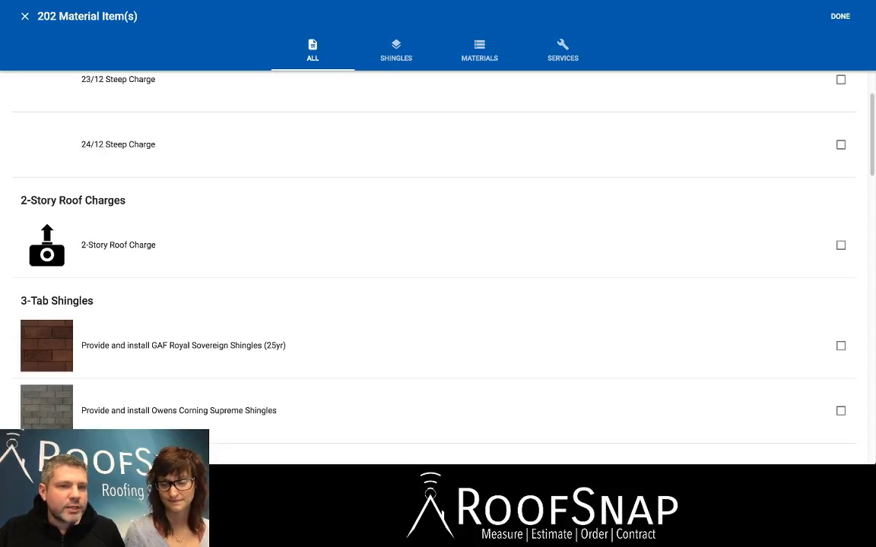
{"action": "scroll", "coordinate": [398, 244], "scroll_direction": "down", "scroll_amount": 5}
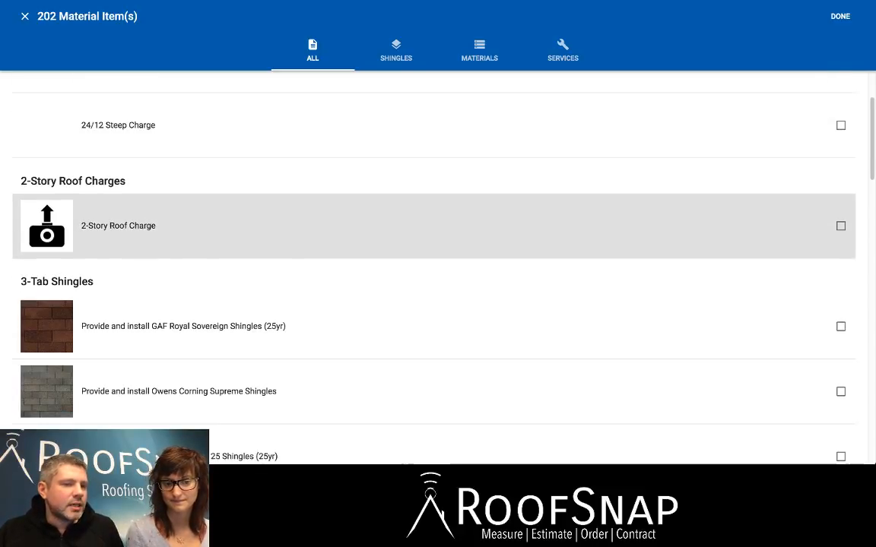
{"action": "scroll", "coordinate": [399, 258], "scroll_direction": "down", "scroll_amount": 2}
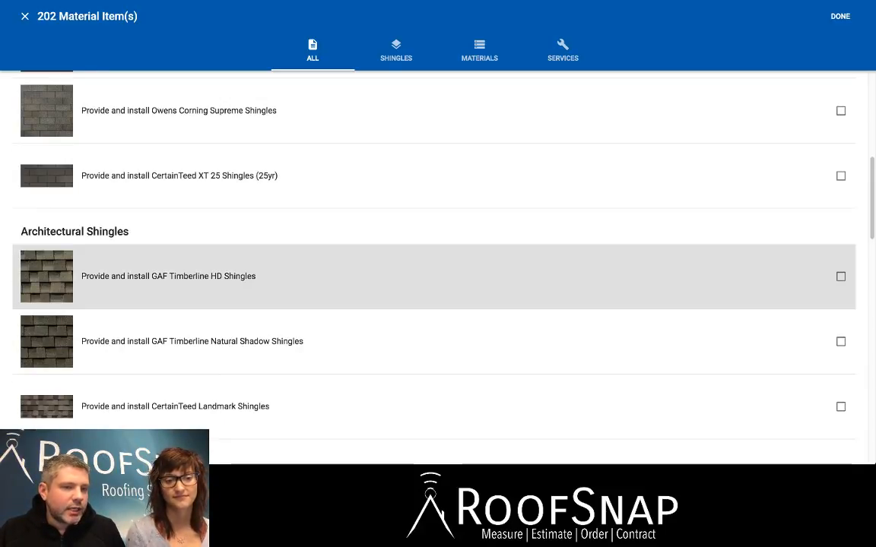
{"action": "left_click", "coordinate": [398, 276]}
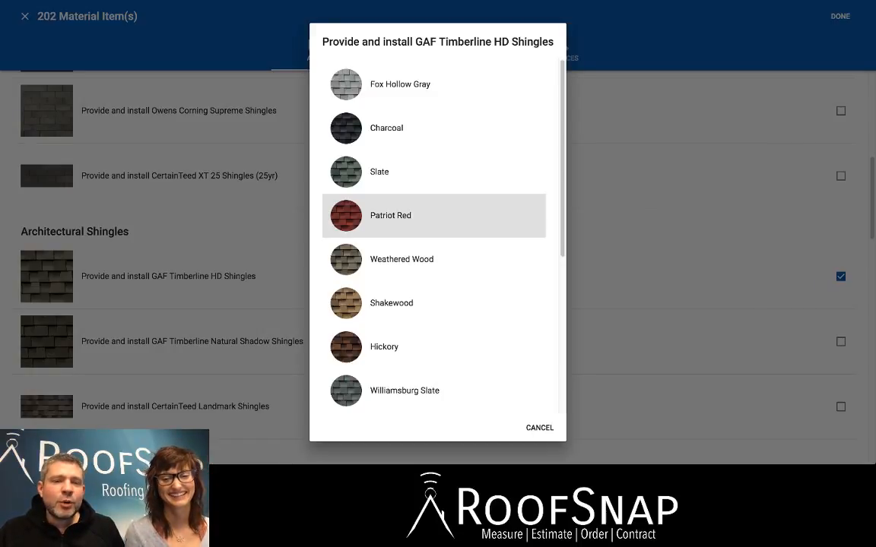
{"action": "left_click", "coordinate": [411, 215]}
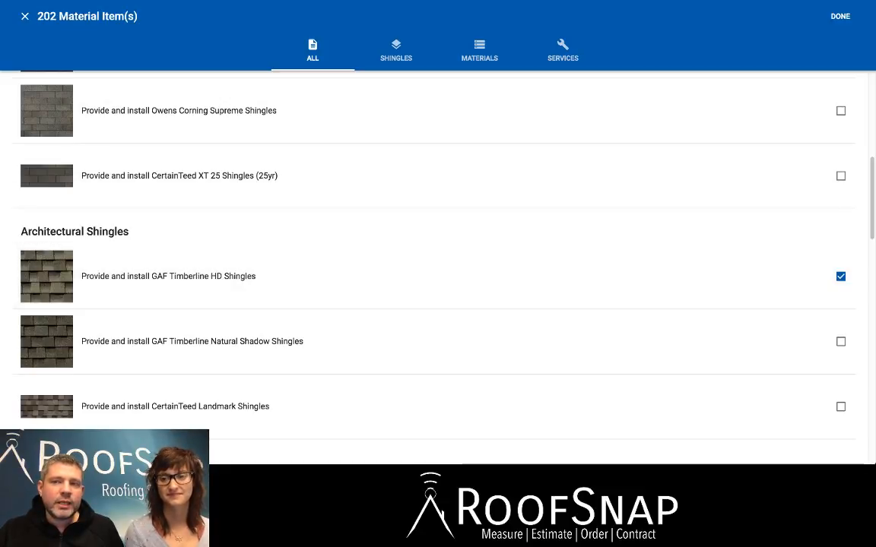
On the third page of items, select the 6-nails-per-shingle 1-1/4" coil nails as the shingle fastener instead of the 4-nail option.
{"action": "scroll", "coordinate": [433, 251], "scroll_direction": "down", "scroll_amount": 10}
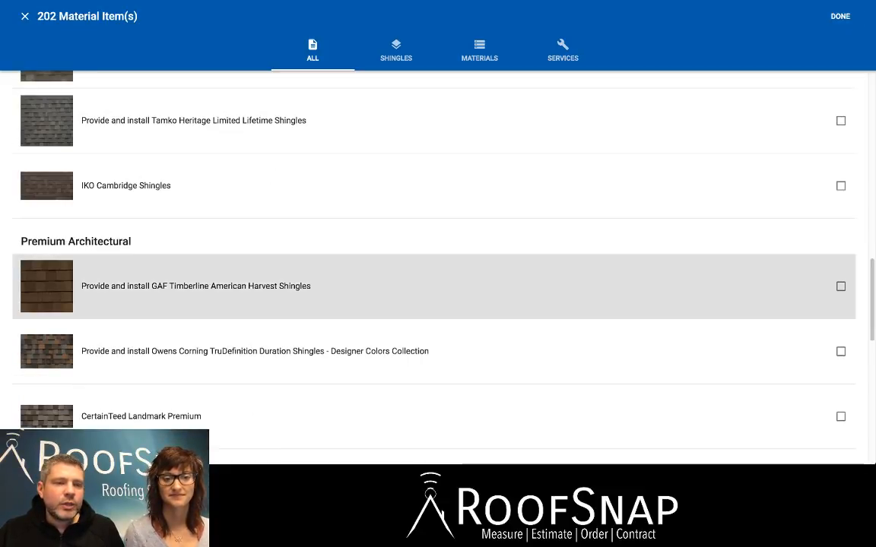
{"action": "scroll", "coordinate": [433, 304], "scroll_direction": "down", "scroll_amount": 3}
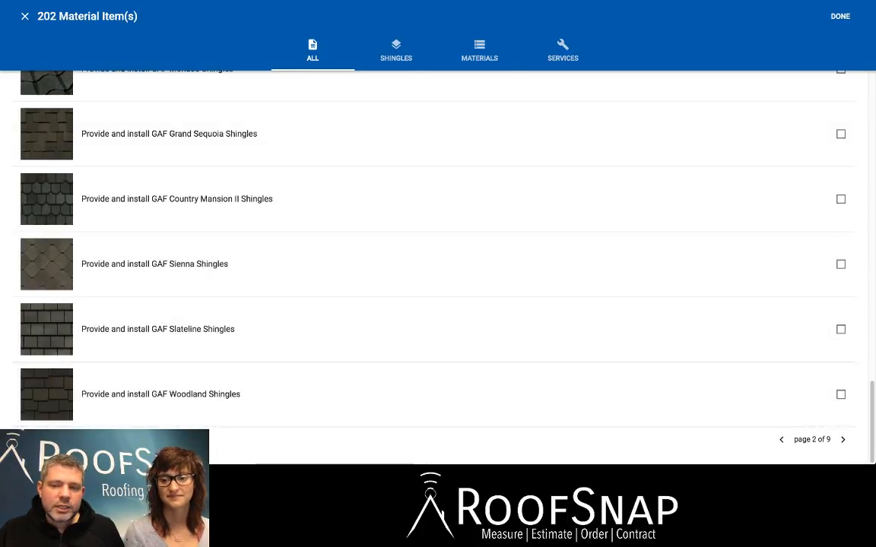
{"action": "left_click", "coordinate": [842, 440]}
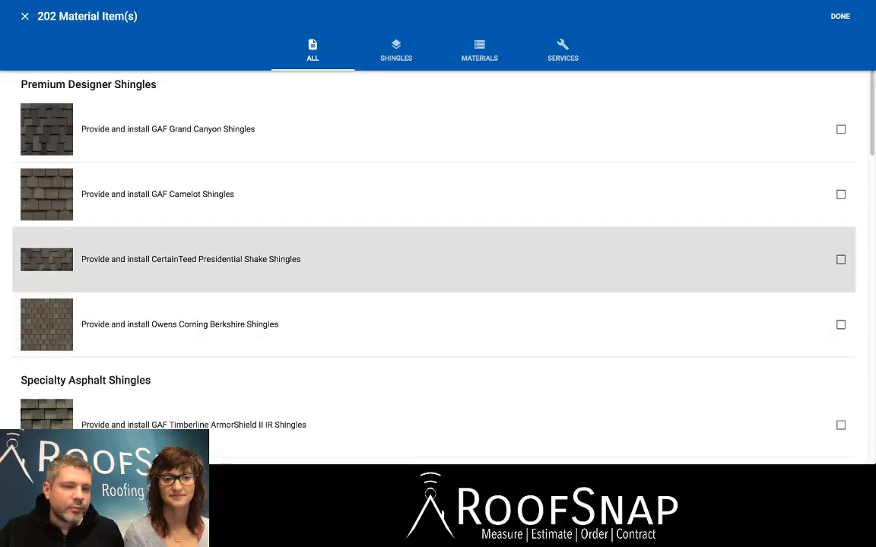
{"action": "scroll", "coordinate": [433, 247], "scroll_direction": "down", "scroll_amount": 4}
{"action": "scroll", "coordinate": [433, 235], "scroll_direction": "down", "scroll_amount": 1}
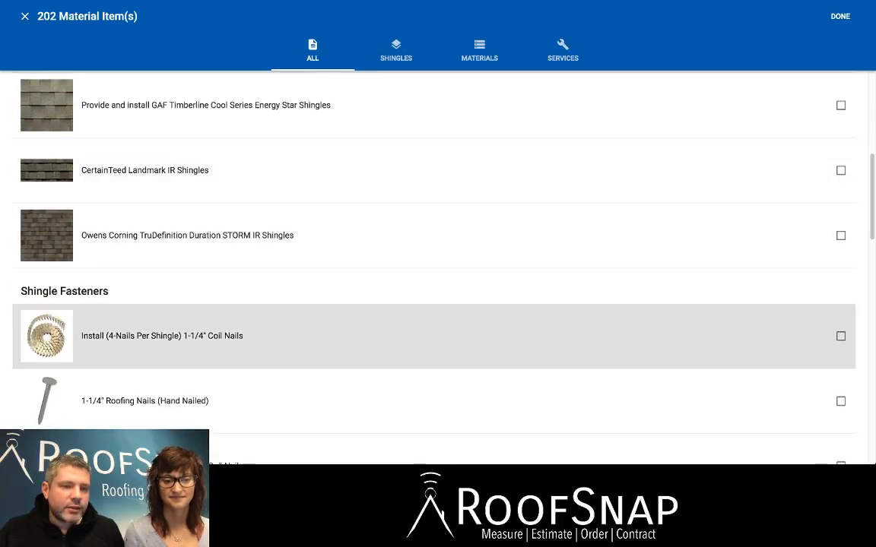
{"action": "left_click", "coordinate": [840, 335]}
{"action": "scroll", "coordinate": [494, 254], "scroll_direction": "down", "scroll_amount": 2}
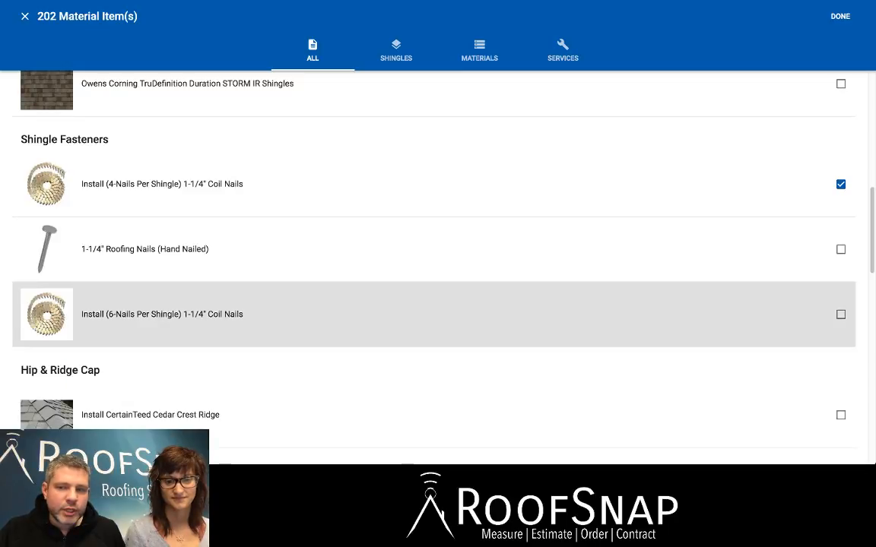
{"action": "left_click", "coordinate": [840, 313]}
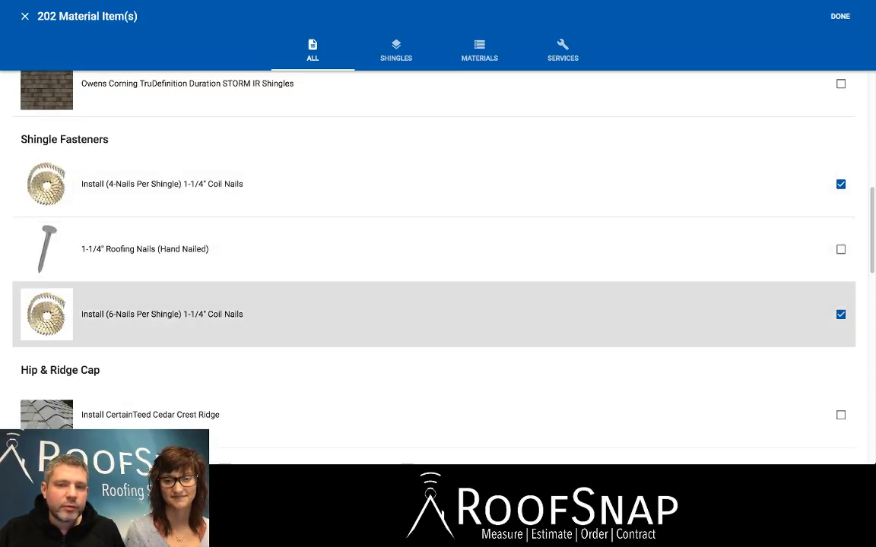
{"action": "left_click", "coordinate": [840, 184]}
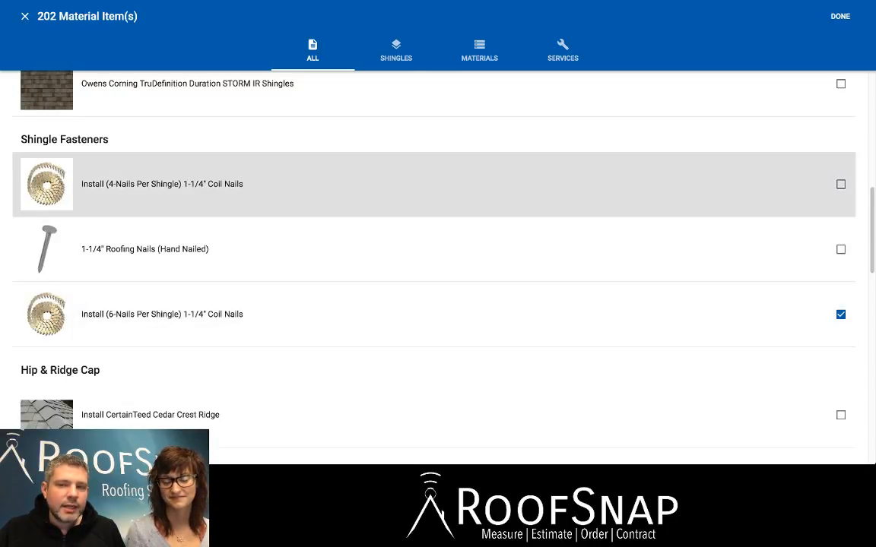
Select Install GAF Royal Sovereign Ridge as the hip and ridge cap for the estimate.
{"action": "scroll", "coordinate": [437, 235], "scroll_direction": "down", "scroll_amount": 5}
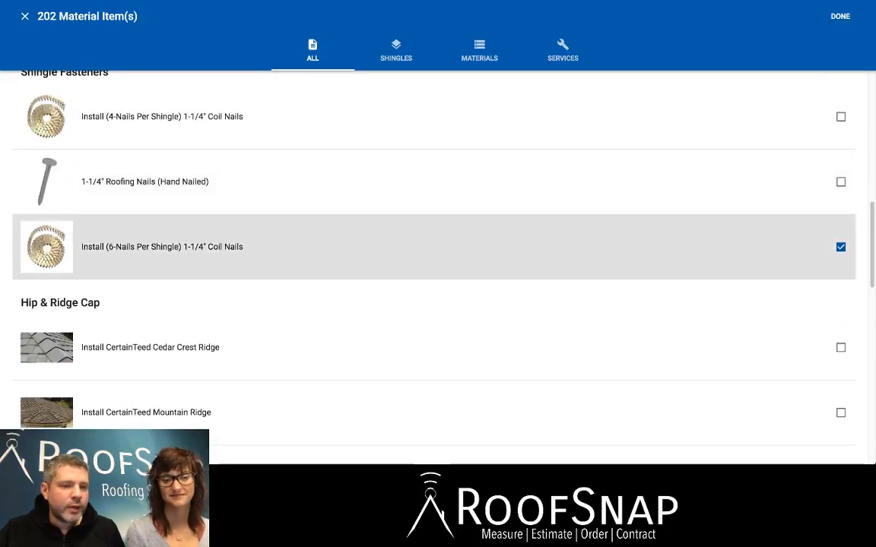
{"action": "scroll", "coordinate": [437, 250], "scroll_direction": "down", "scroll_amount": 2}
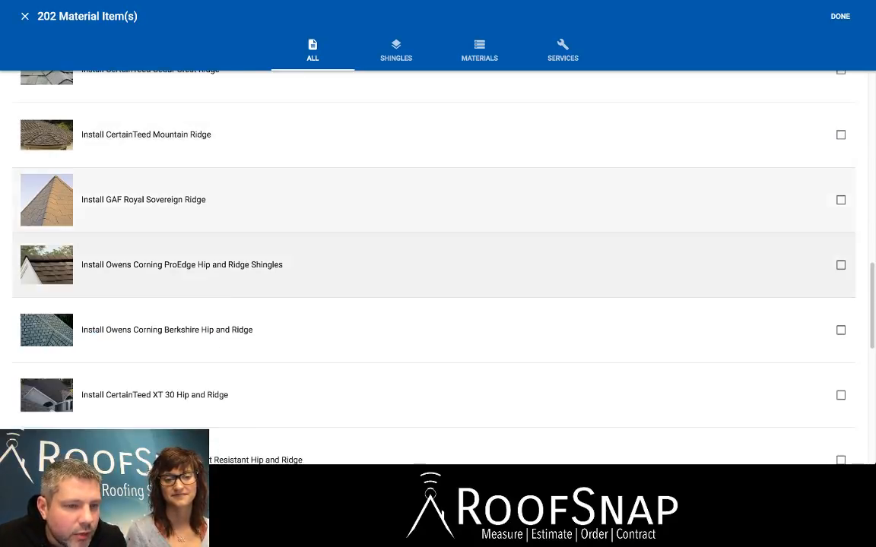
{"action": "scroll", "coordinate": [437, 255], "scroll_direction": "down", "scroll_amount": 1}
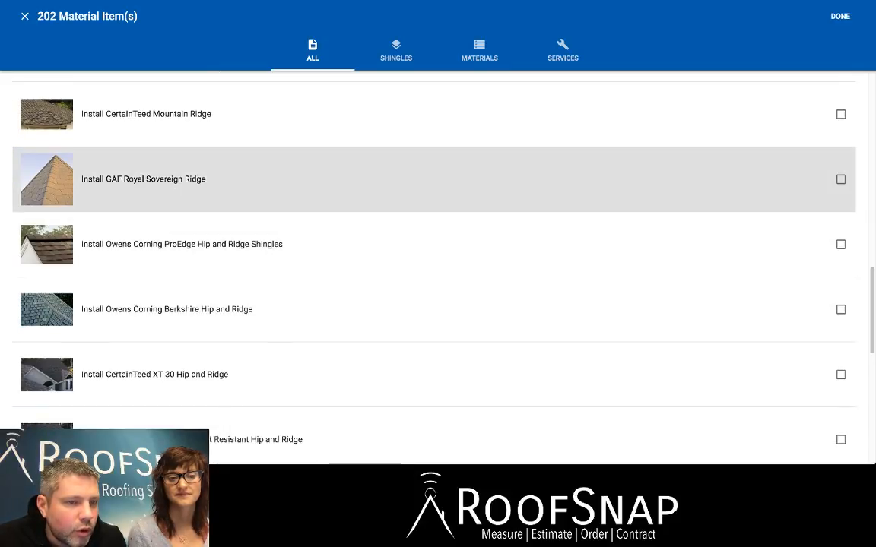
{"action": "left_click", "coordinate": [841, 180]}
On the fourth page of items, select Install GAF Pro-Start Starter as the starter shingle.
{"action": "scroll", "coordinate": [437, 258], "scroll_direction": "down", "scroll_amount": 4}
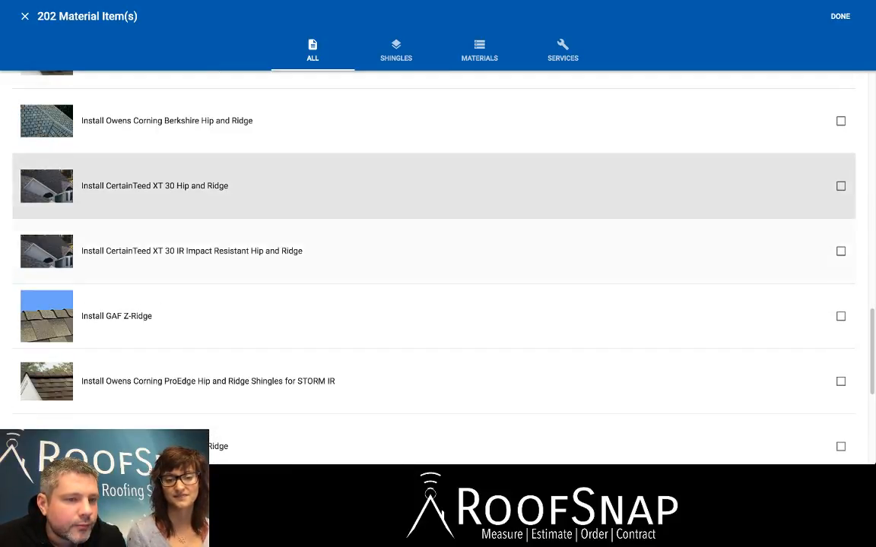
{"action": "scroll", "coordinate": [437, 266], "scroll_direction": "down", "scroll_amount": 3}
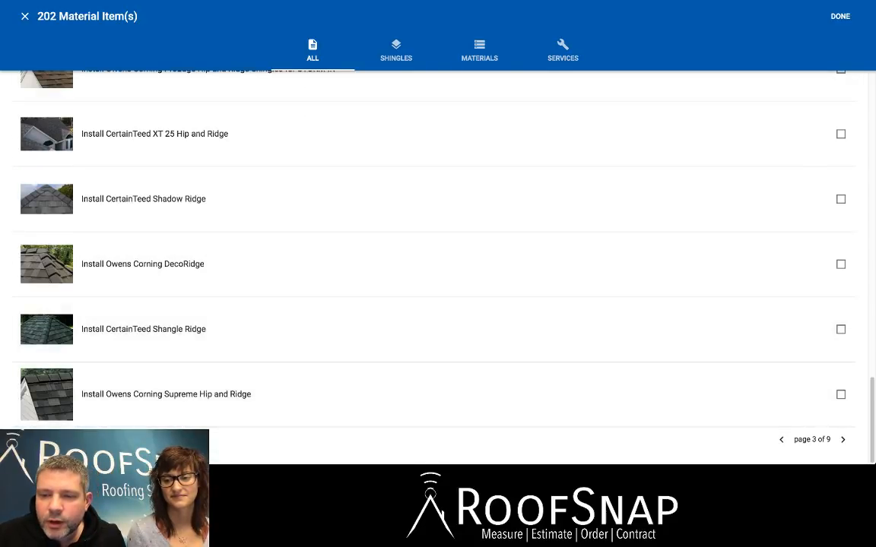
{"action": "left_click", "coordinate": [842, 440]}
{"action": "scroll", "coordinate": [437, 262], "scroll_direction": "down", "scroll_amount": 5}
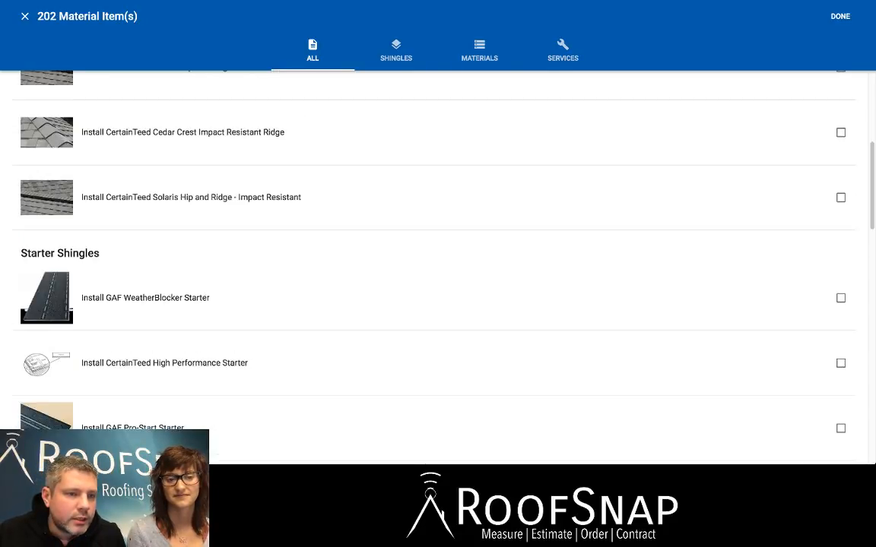
{"action": "scroll", "coordinate": [437, 266], "scroll_direction": "down", "scroll_amount": 1}
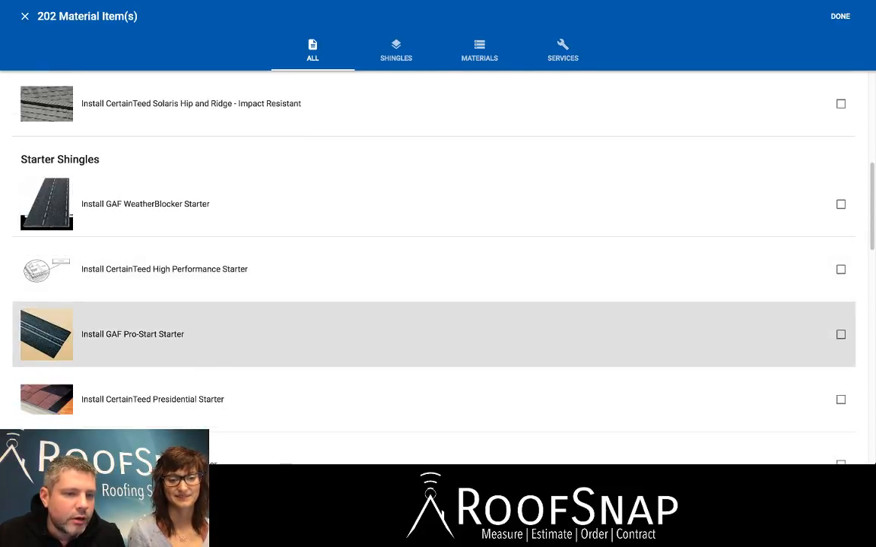
{"action": "left_click", "coordinate": [437, 334]}
Select Install GAF Deck Armor as the underlayment.
{"action": "scroll", "coordinate": [437, 334], "scroll_direction": "down", "scroll_amount": 2}
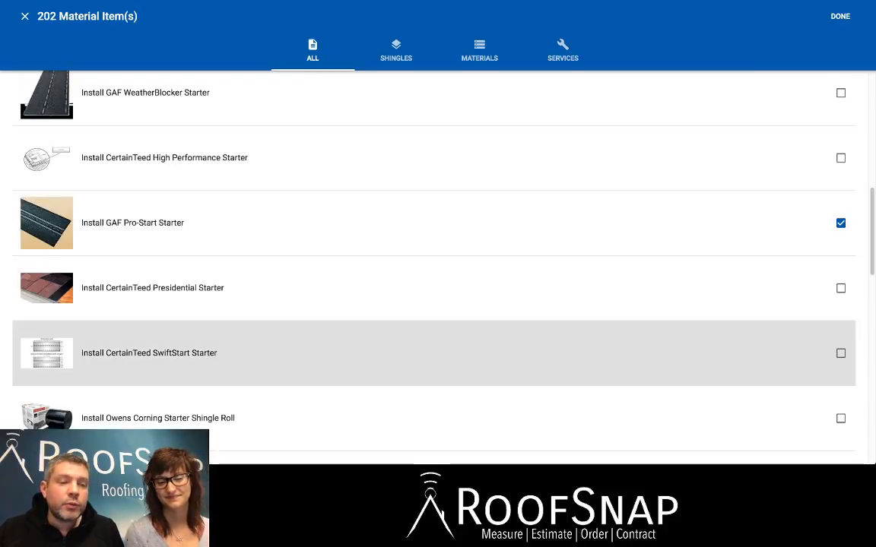
{"action": "scroll", "coordinate": [437, 289], "scroll_direction": "down", "scroll_amount": 1}
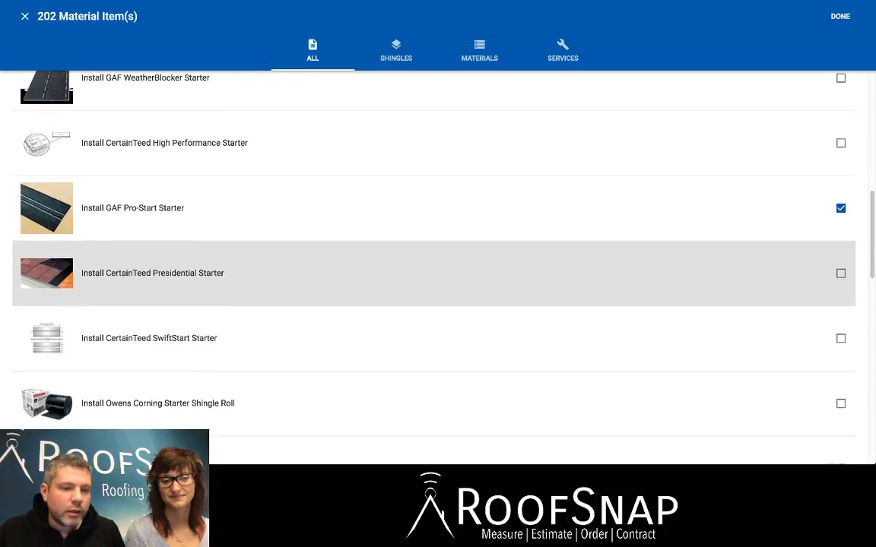
{"action": "scroll", "coordinate": [437, 273], "scroll_direction": "down", "scroll_amount": 7}
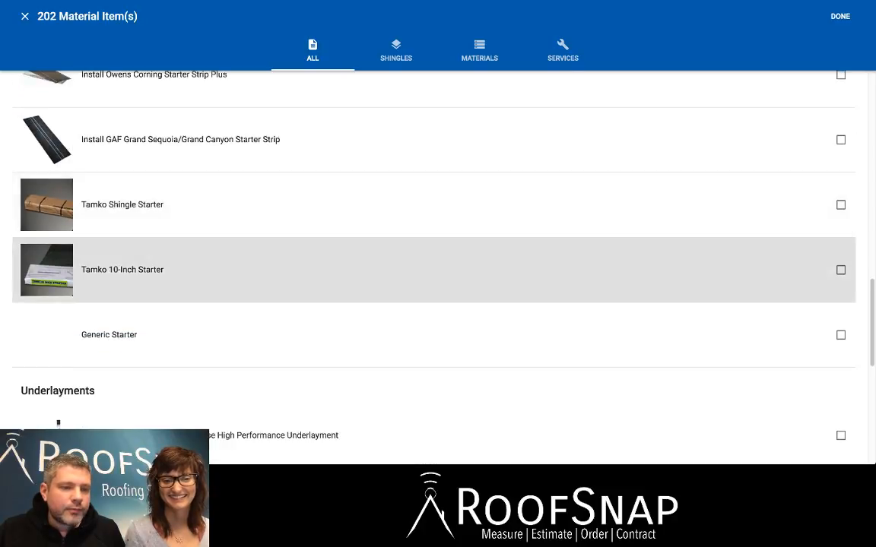
{"action": "scroll", "coordinate": [437, 274], "scroll_direction": "down", "scroll_amount": 4}
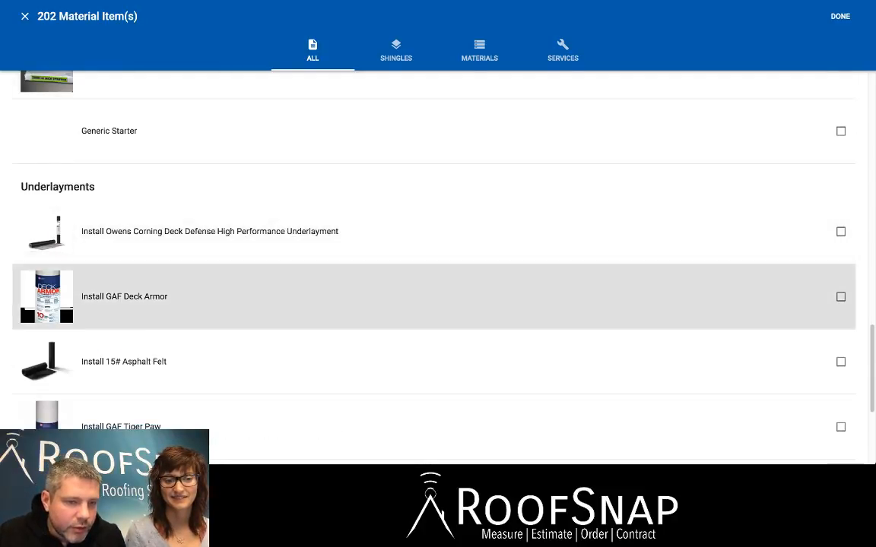
{"action": "left_click", "coordinate": [437, 289]}
On the fifth page of items, select the 1" Plastic Cap Nails underlayment fastener and the 2 sq. roll of GAF WeatherWatch Ice & Water Shield.
{"action": "scroll", "coordinate": [437, 273], "scroll_direction": "down", "scroll_amount": 4}
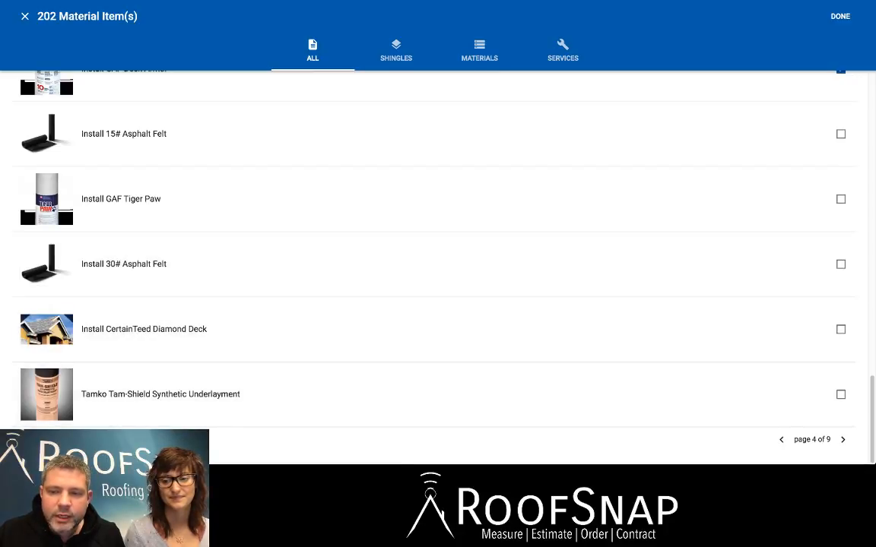
{"action": "left_click", "coordinate": [842, 439]}
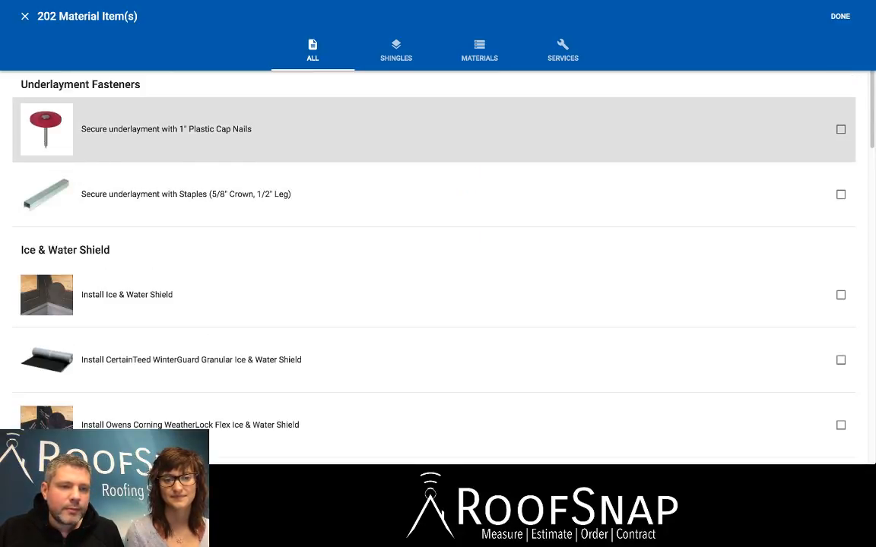
{"action": "left_click", "coordinate": [756, 116]}
{"action": "scroll", "coordinate": [532, 228], "scroll_direction": "down", "scroll_amount": 1}
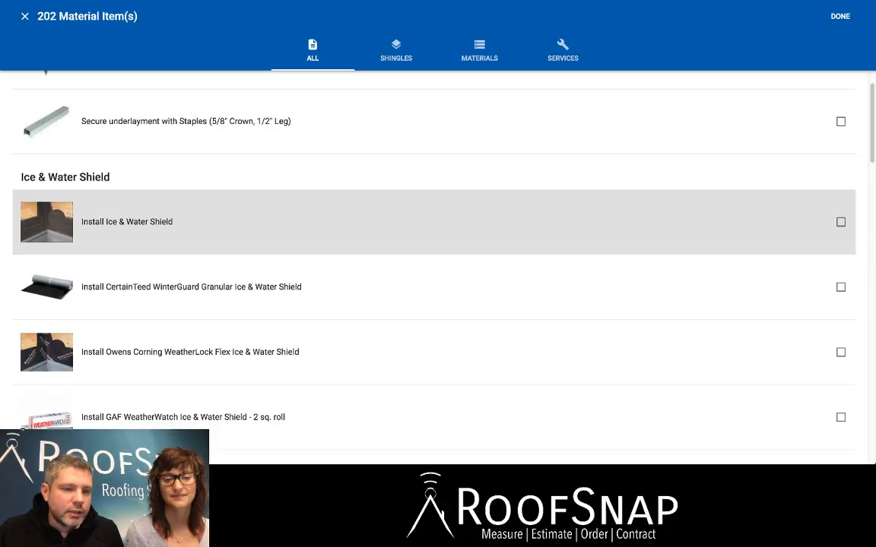
{"action": "scroll", "coordinate": [456, 222], "scroll_direction": "down", "scroll_amount": 1}
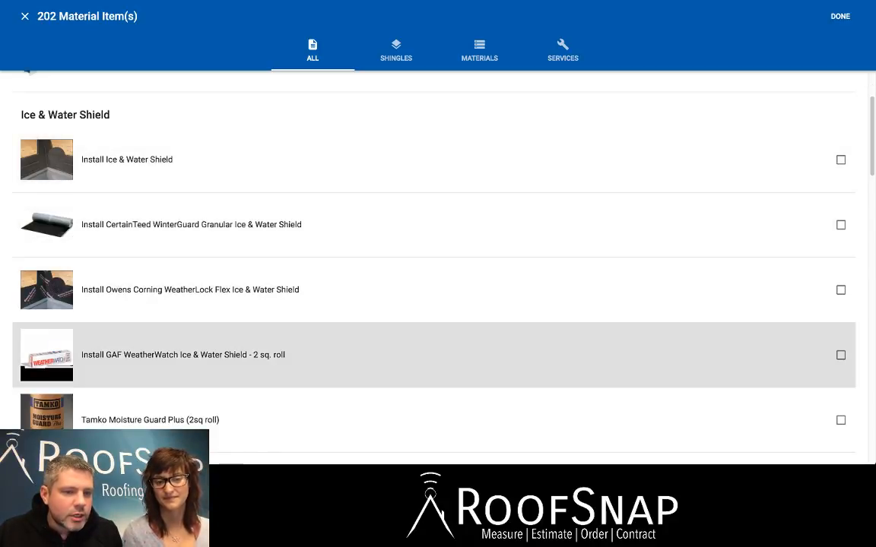
{"action": "left_click", "coordinate": [841, 355]}
Select Install Closed Valley for the valleys and Install 1 1/2" T-Style Eave Edge for the eaves.
{"action": "scroll", "coordinate": [532, 285], "scroll_direction": "down", "scroll_amount": 1}
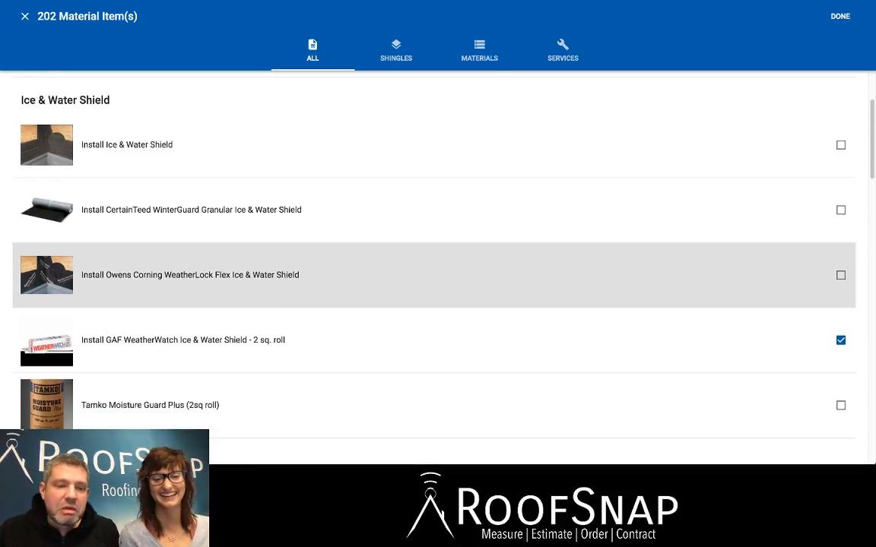
{"action": "scroll", "coordinate": [456, 304], "scroll_direction": "down", "scroll_amount": 2}
{"action": "scroll", "coordinate": [456, 304], "scroll_direction": "down", "scroll_amount": 3}
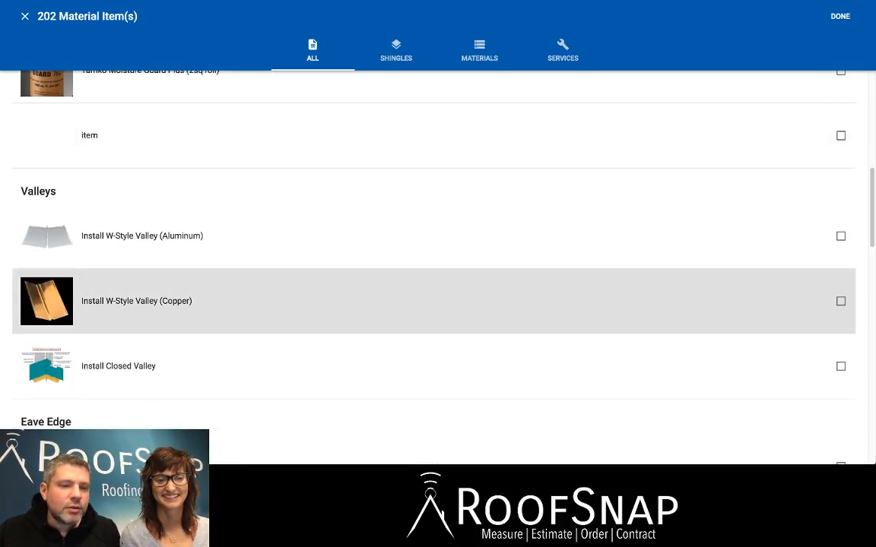
{"action": "left_click", "coordinate": [841, 366]}
{"action": "scroll", "coordinate": [760, 304], "scroll_direction": "down", "scroll_amount": 1}
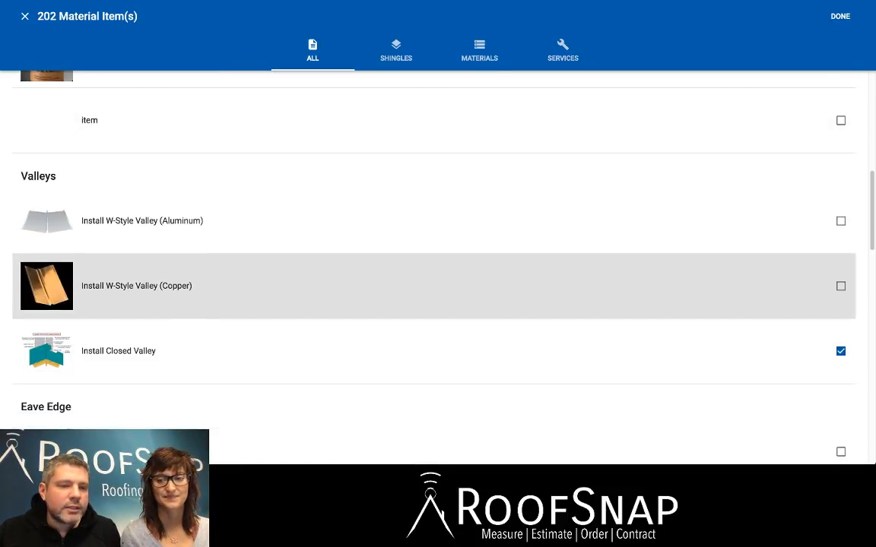
{"action": "scroll", "coordinate": [456, 304], "scroll_direction": "down", "scroll_amount": 3}
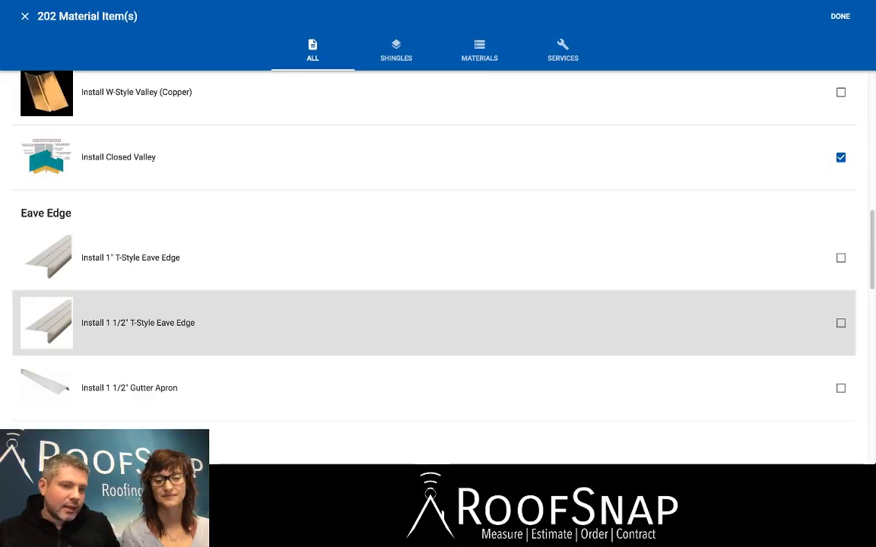
{"action": "left_click", "coordinate": [841, 322]}
Select Replace with GAF Cobra Snow Country Ridge Vent as the ridge vent item.
{"action": "scroll", "coordinate": [841, 322], "scroll_direction": "down", "scroll_amount": 1}
{"action": "scroll", "coordinate": [456, 266], "scroll_direction": "down", "scroll_amount": 1}
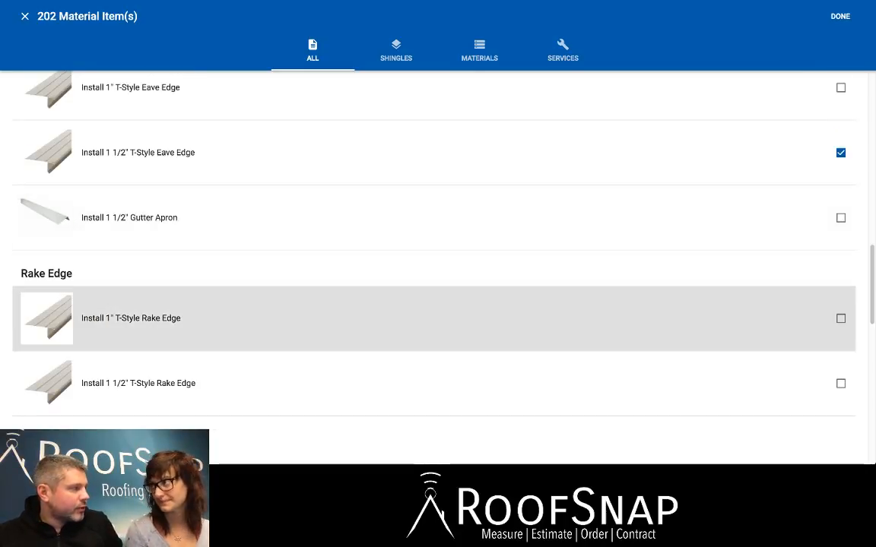
{"action": "scroll", "coordinate": [456, 300], "scroll_direction": "down", "scroll_amount": 1}
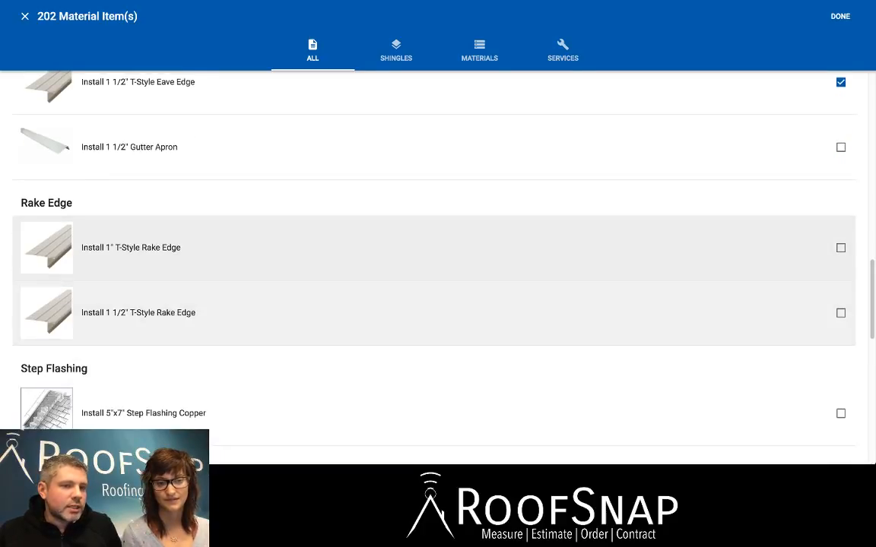
{"action": "scroll", "coordinate": [456, 300], "scroll_direction": "up", "scroll_amount": 2}
{"action": "scroll", "coordinate": [456, 266], "scroll_direction": "down", "scroll_amount": 5}
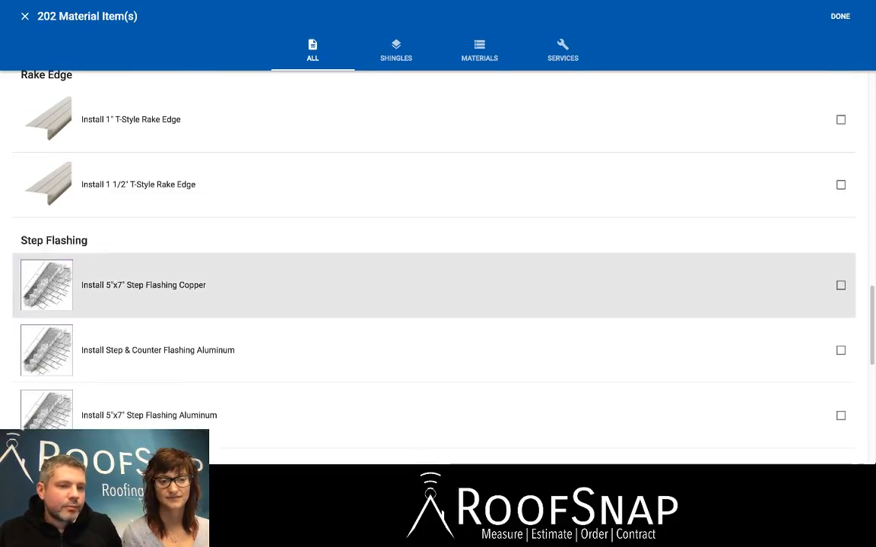
{"action": "scroll", "coordinate": [456, 266], "scroll_direction": "down", "scroll_amount": 1}
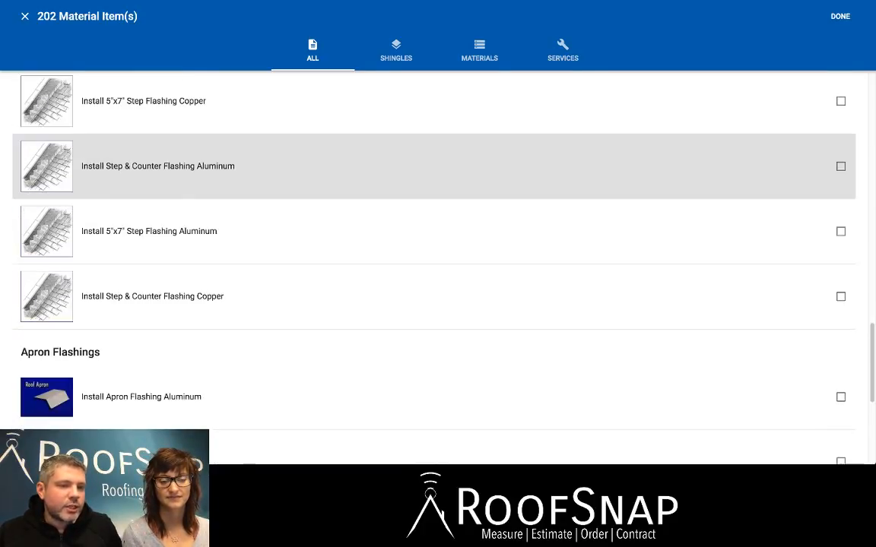
{"action": "scroll", "coordinate": [456, 266], "scroll_direction": "down", "scroll_amount": 2}
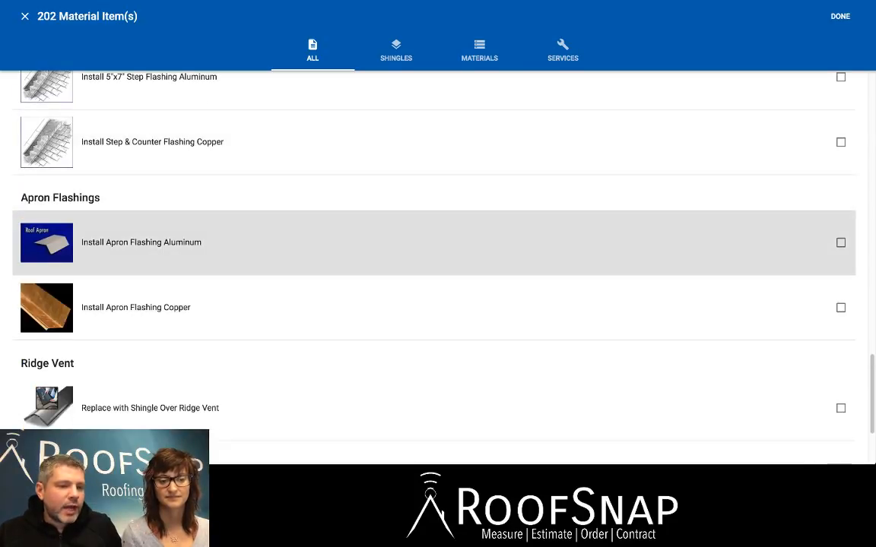
{"action": "scroll", "coordinate": [456, 262], "scroll_direction": "down", "scroll_amount": 2}
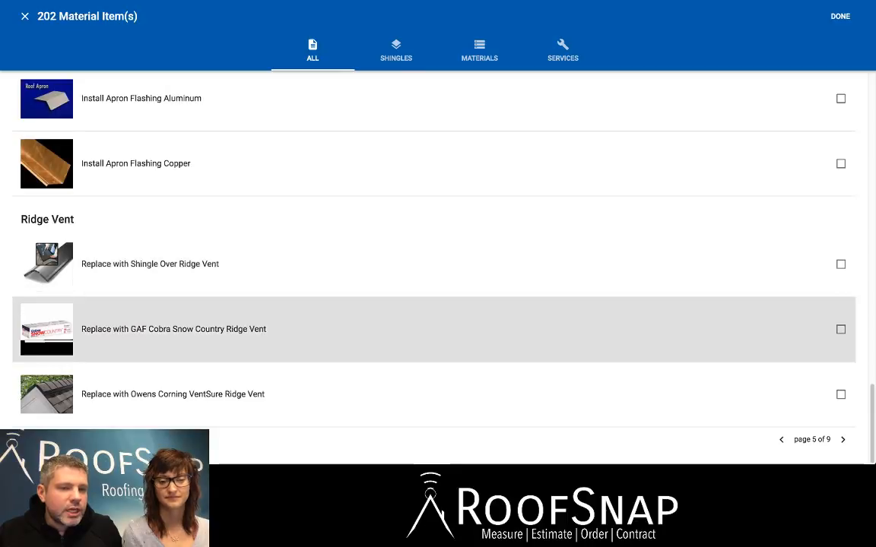
{"action": "left_click", "coordinate": [839, 329]}
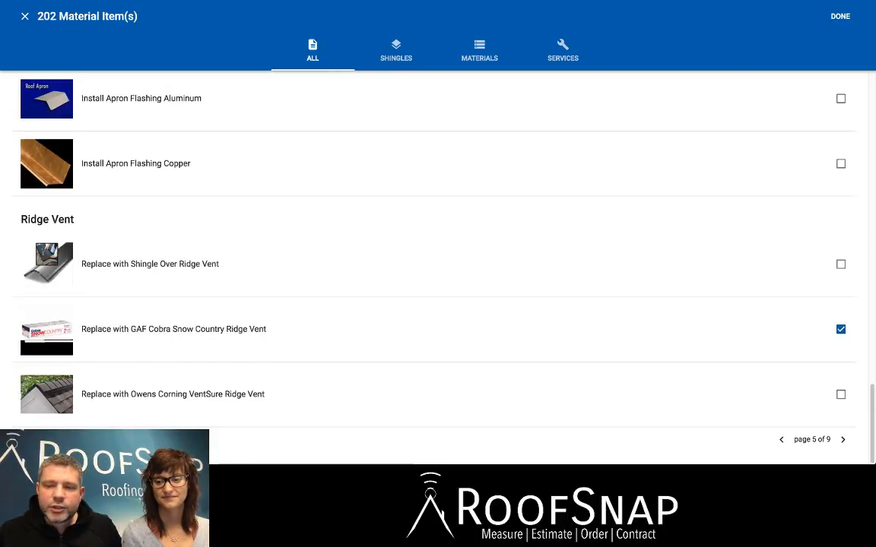
On the sixth page of items, select Install (4"- 5") Rubber Plumbing Boot and the off-ridge item Install Solar Power Vent.
{"action": "left_click", "coordinate": [842, 439]}
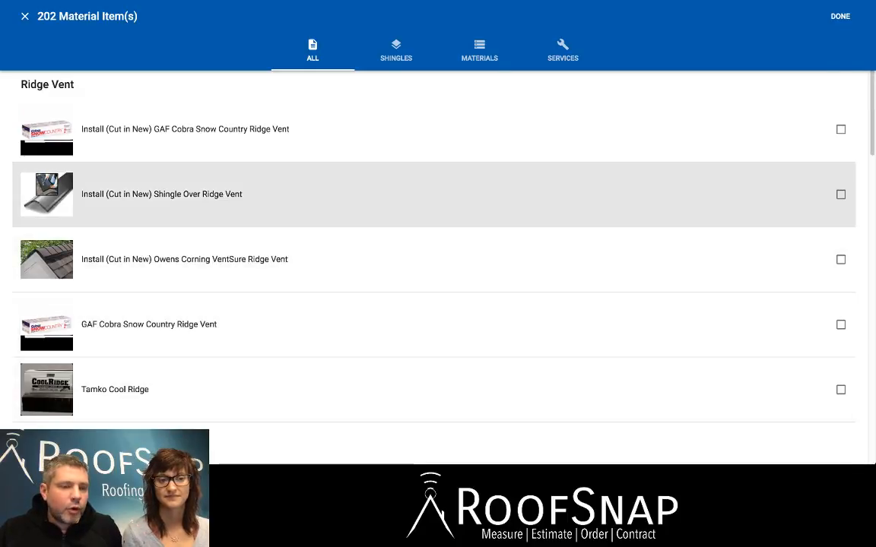
{"action": "scroll", "coordinate": [456, 190], "scroll_direction": "down", "scroll_amount": 3}
{"action": "scroll", "coordinate": [433, 266], "scroll_direction": "down", "scroll_amount": 1}
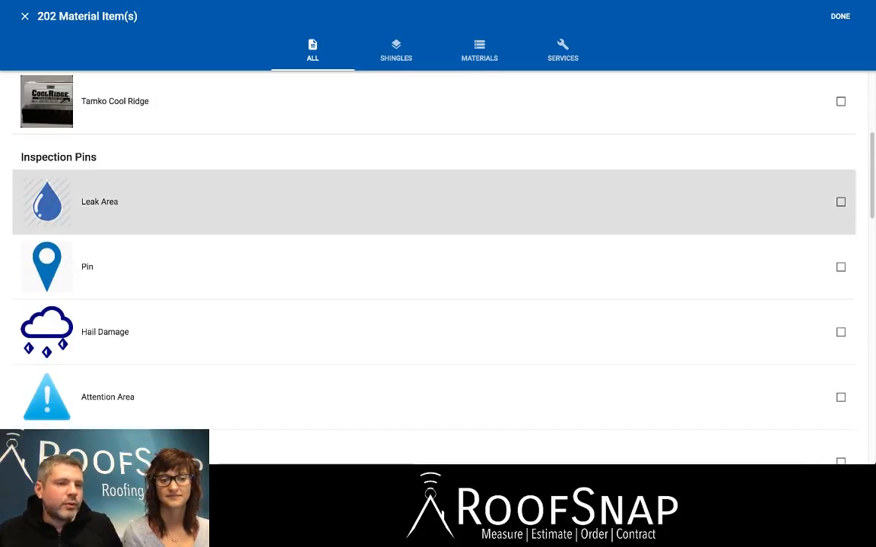
{"action": "scroll", "coordinate": [437, 205], "scroll_direction": "down", "scroll_amount": 5}
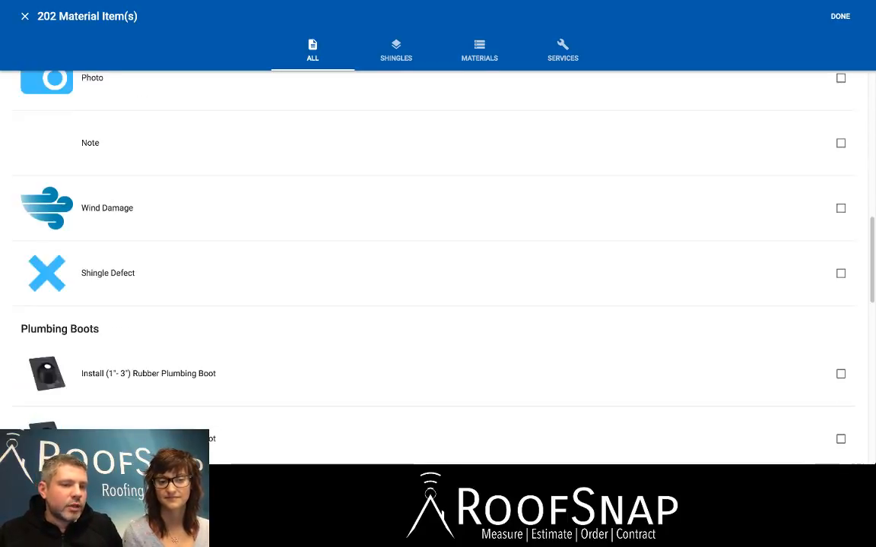
{"action": "scroll", "coordinate": [438, 205], "scroll_direction": "down", "scroll_amount": 1}
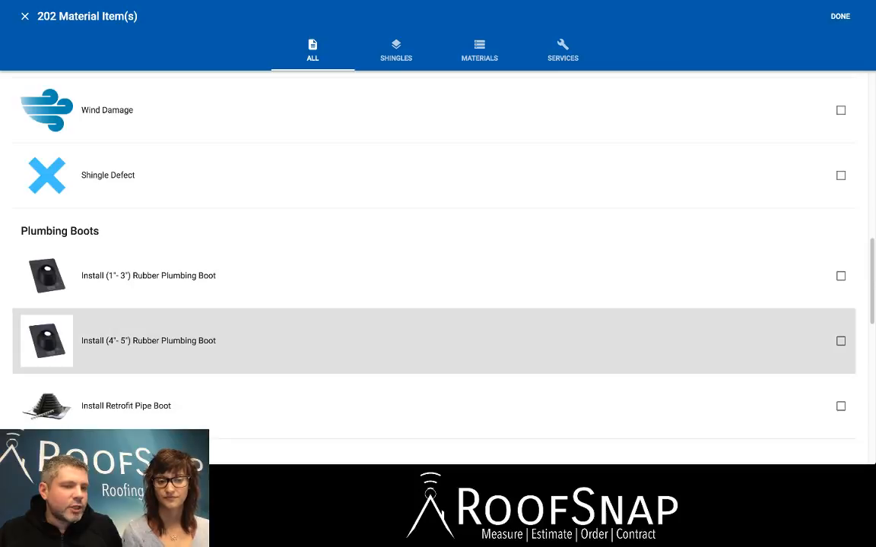
{"action": "left_click", "coordinate": [840, 341]}
{"action": "scroll", "coordinate": [841, 341], "scroll_direction": "down", "scroll_amount": 4}
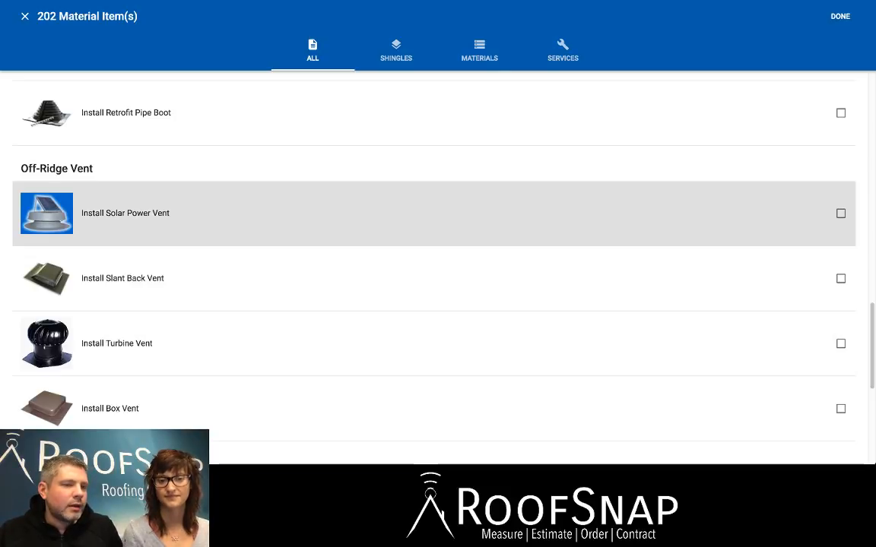
{"action": "left_click", "coordinate": [756, 192]}
On the seventh page of items, select 7/16" OSB (4'x8' Sheet) as the roof decking.
{"action": "scroll", "coordinate": [437, 251], "scroll_direction": "down", "scroll_amount": 5}
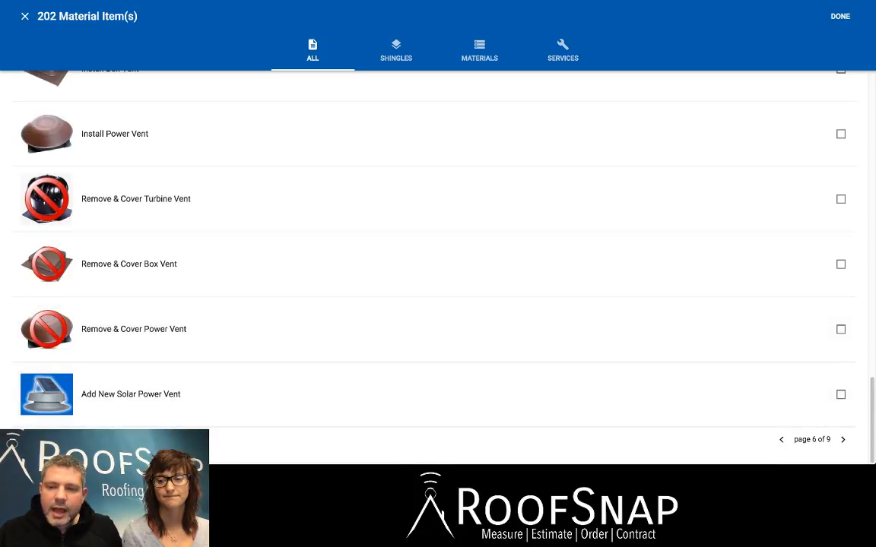
{"action": "left_click", "coordinate": [842, 439]}
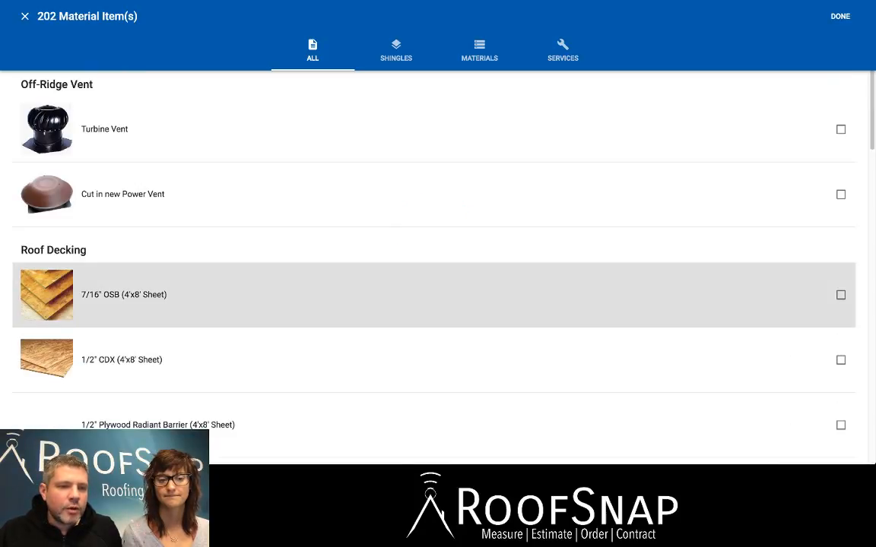
{"action": "scroll", "coordinate": [437, 243], "scroll_direction": "down", "scroll_amount": 1}
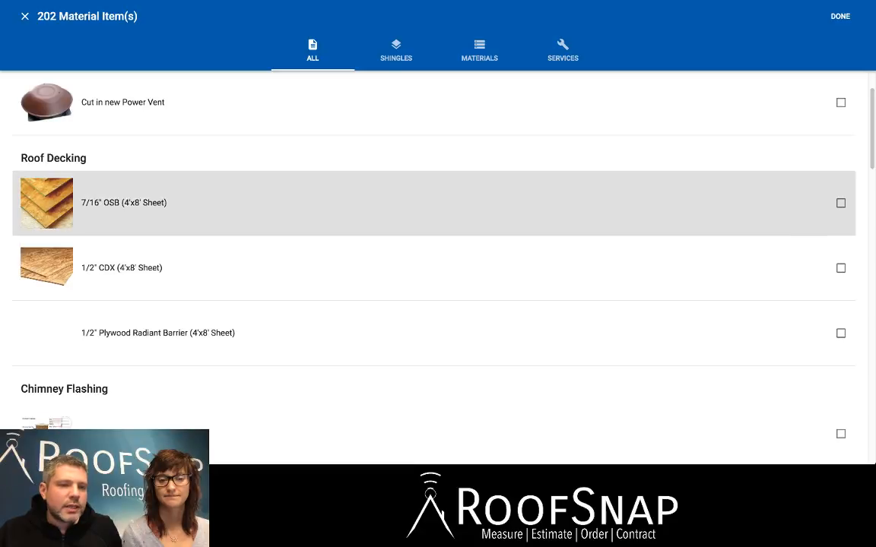
{"action": "left_click", "coordinate": [756, 182]}
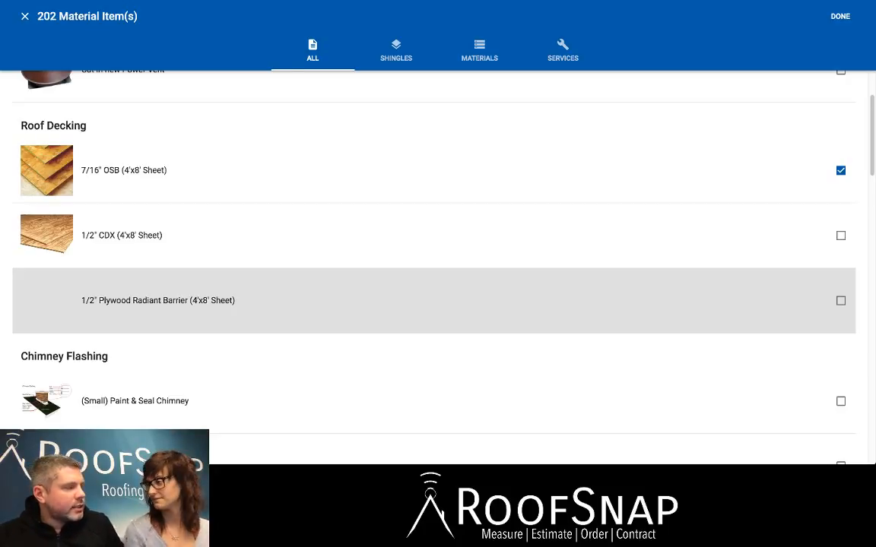
Select Spray Paint and NP-1 Sealant as the paint and sealant items.
{"action": "scroll", "coordinate": [434, 236], "scroll_direction": "down", "scroll_amount": 1}
{"action": "scroll", "coordinate": [434, 284], "scroll_direction": "down", "scroll_amount": 1}
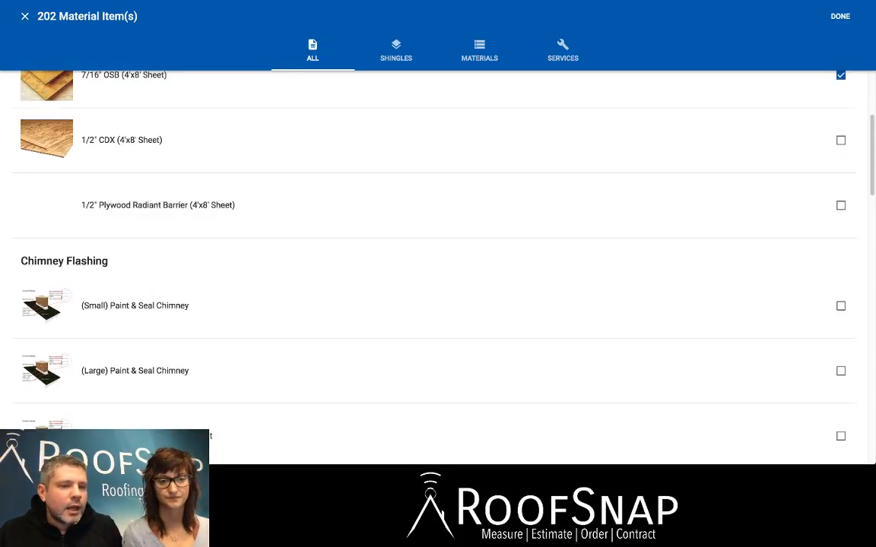
{"action": "scroll", "coordinate": [434, 238], "scroll_direction": "down", "scroll_amount": 6}
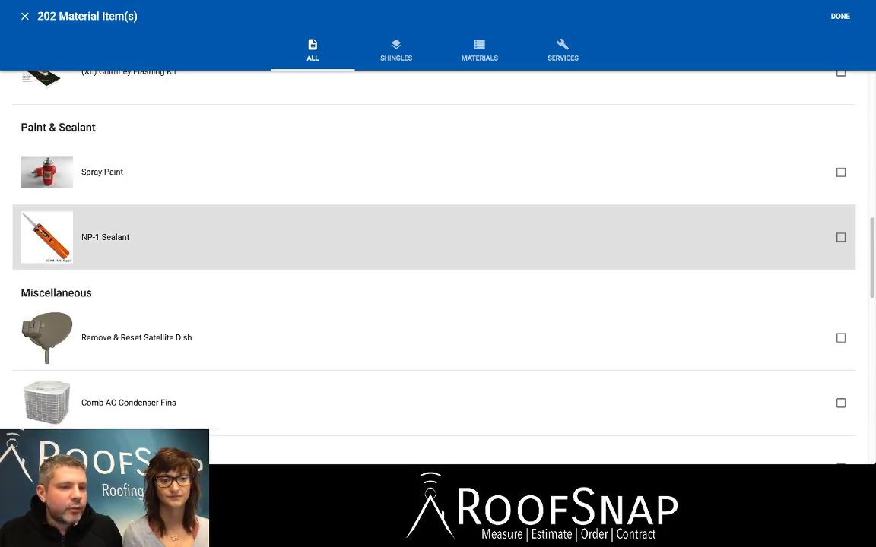
{"action": "left_click", "coordinate": [840, 173]}
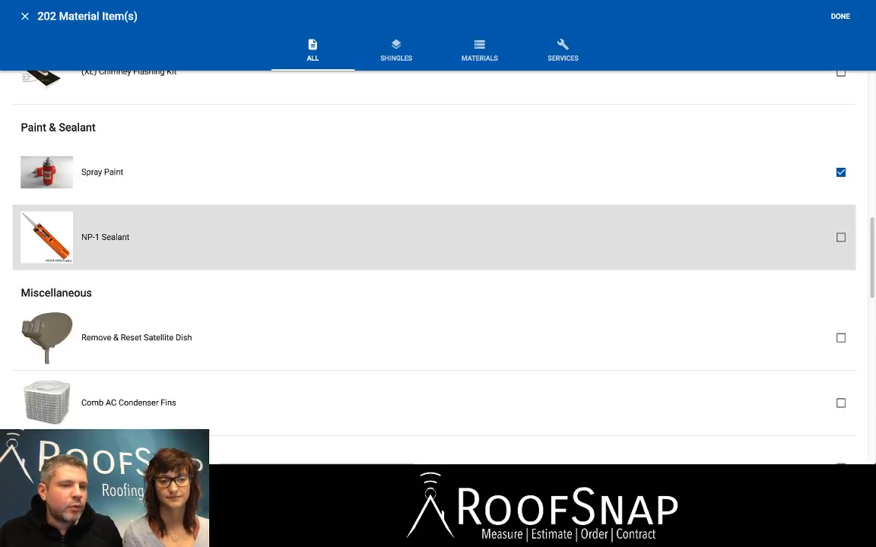
{"action": "left_click", "coordinate": [840, 237]}
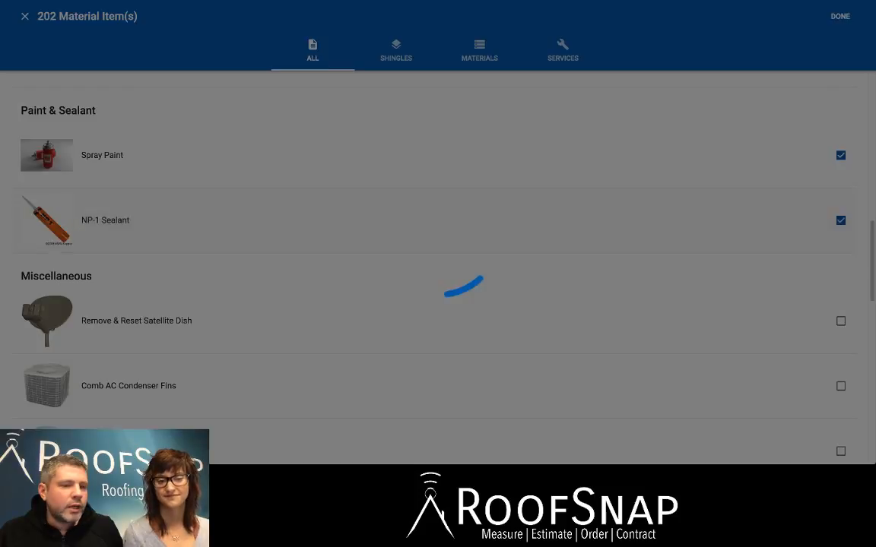
Select the miscellaneous items Remove & Reset Satellite Dish and Dumpster (20 yard).
{"action": "scroll", "coordinate": [841, 293], "scroll_direction": "down", "scroll_amount": 1}
{"action": "scroll", "coordinate": [434, 293], "scroll_direction": "down", "scroll_amount": 1}
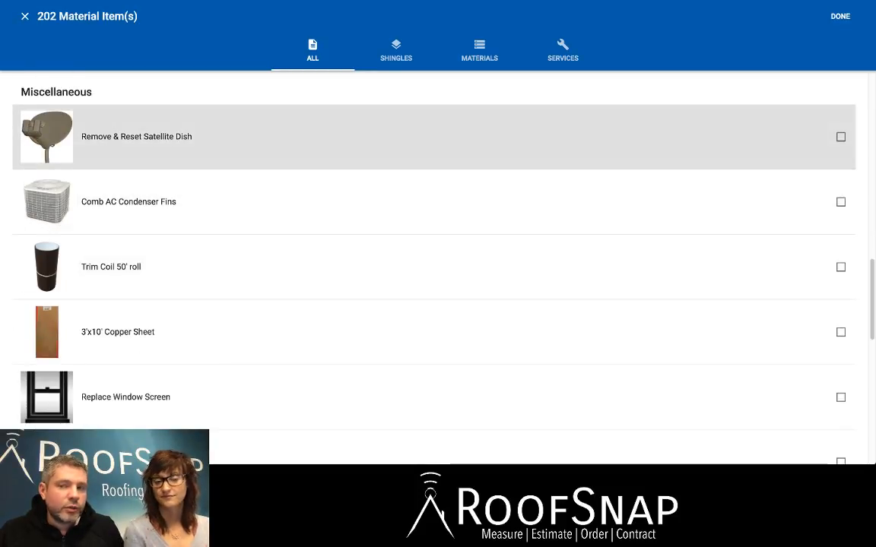
{"action": "left_click", "coordinate": [840, 137]}
{"action": "scroll", "coordinate": [841, 313], "scroll_direction": "down", "scroll_amount": 3}
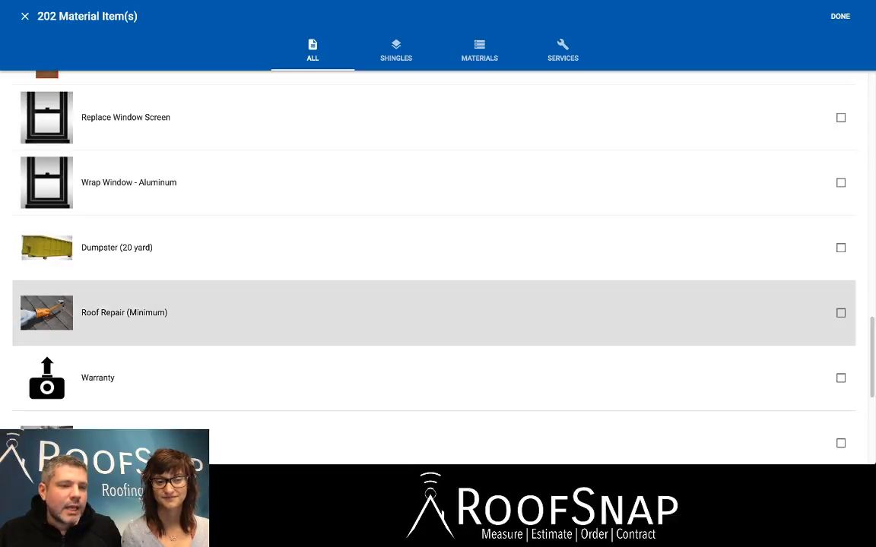
{"action": "left_click", "coordinate": [840, 248]}
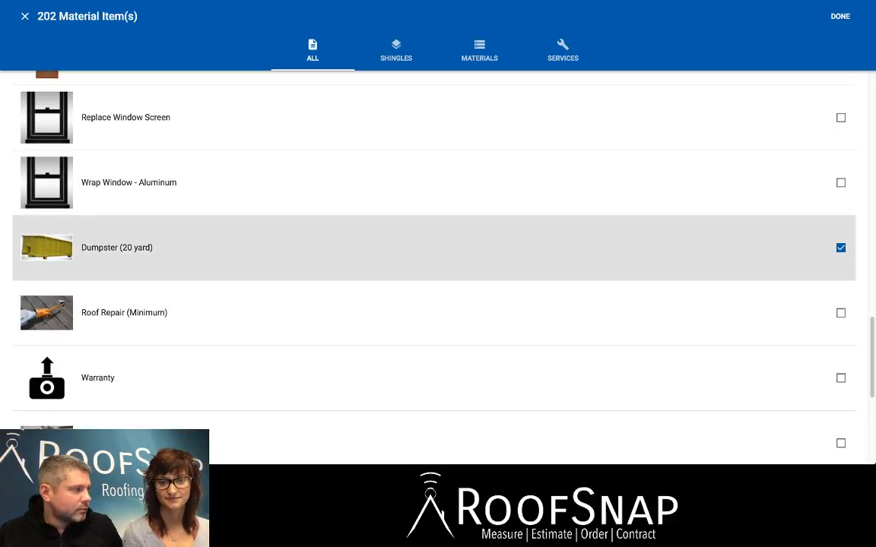
On the eighth page of items, select Install 5" K-Style Aluminum Gutters and Install 5" Gutter Screens.
{"action": "scroll", "coordinate": [434, 266], "scroll_direction": "down", "scroll_amount": 1}
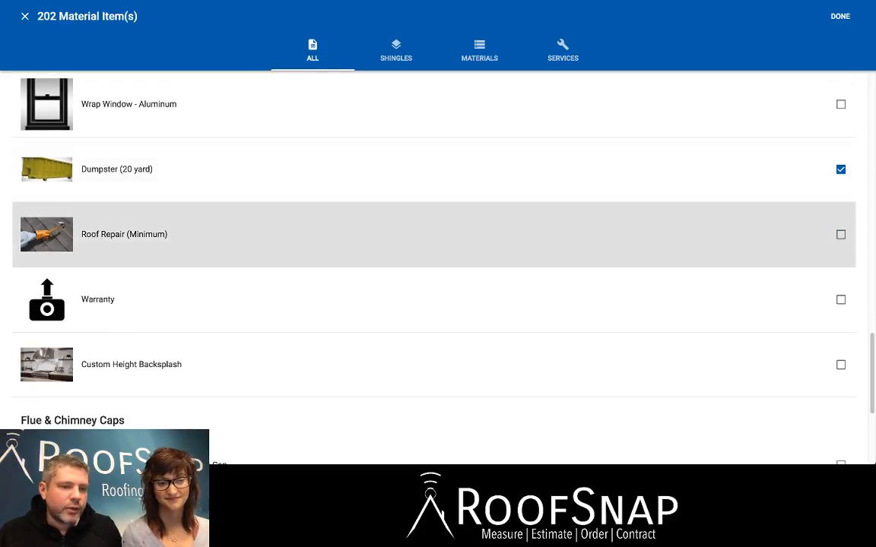
{"action": "scroll", "coordinate": [433, 266], "scroll_direction": "down", "scroll_amount": 3}
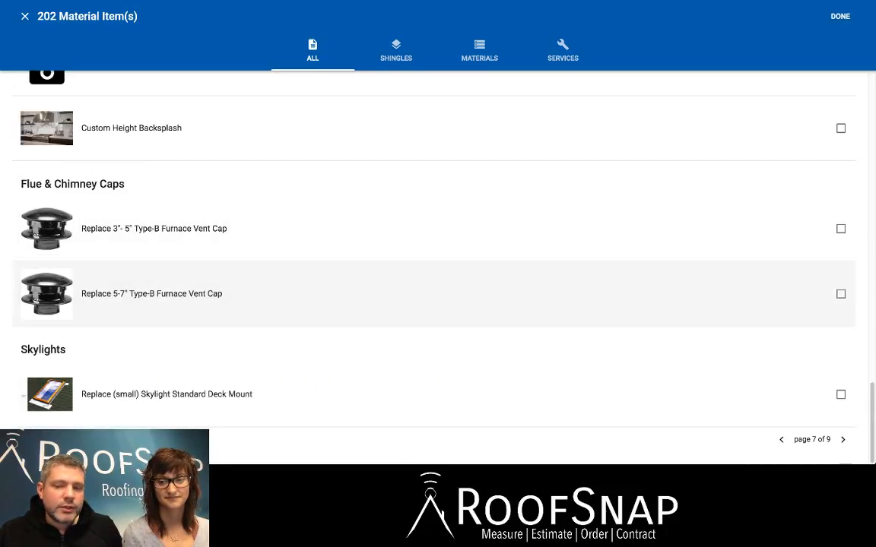
{"action": "left_click", "coordinate": [842, 439]}
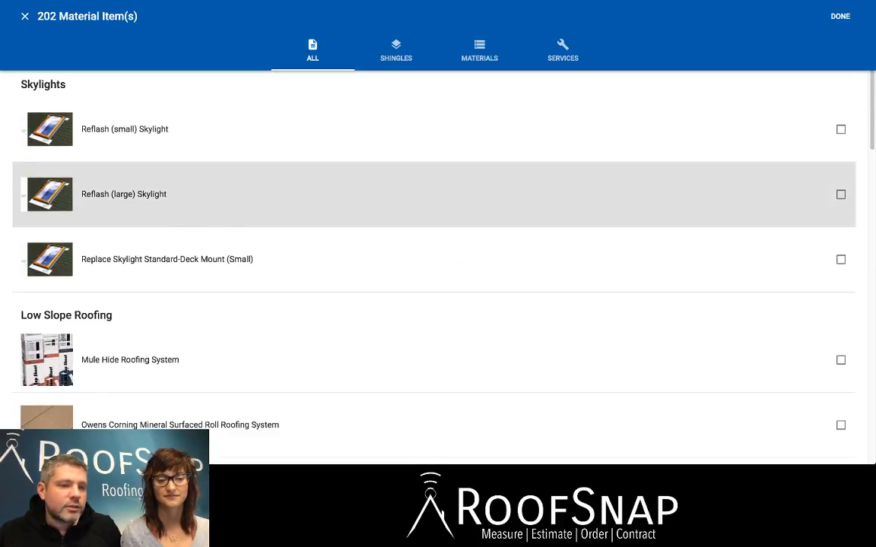
{"action": "scroll", "coordinate": [433, 228], "scroll_direction": "down", "scroll_amount": 1}
{"action": "scroll", "coordinate": [433, 192], "scroll_direction": "down", "scroll_amount": 5}
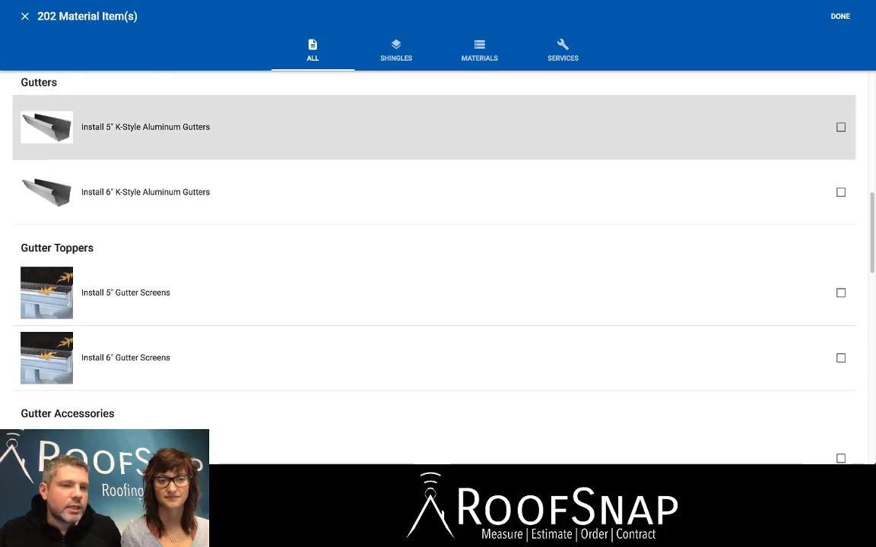
{"action": "left_click", "coordinate": [756, 114]}
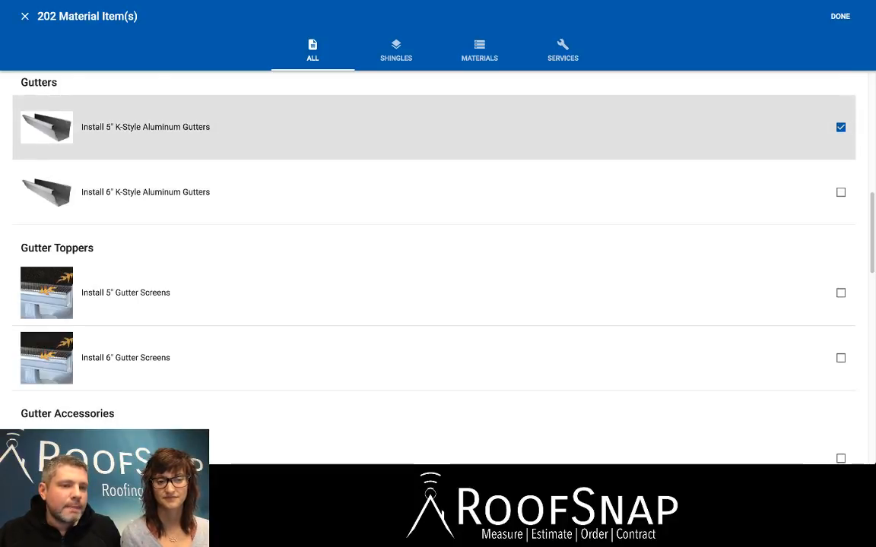
{"action": "scroll", "coordinate": [433, 292], "scroll_direction": "down", "scroll_amount": 1}
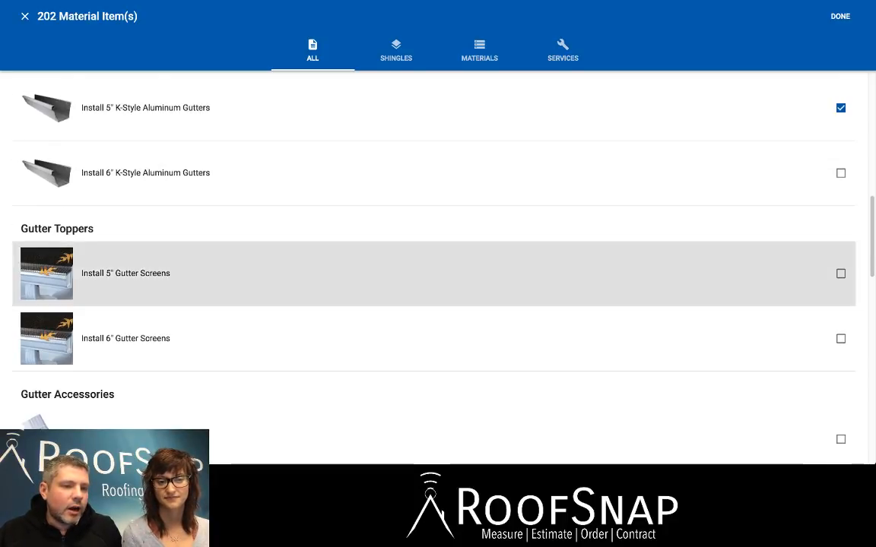
{"action": "left_click", "coordinate": [757, 273]}
{"action": "scroll", "coordinate": [756, 251], "scroll_direction": "down", "scroll_amount": 5}
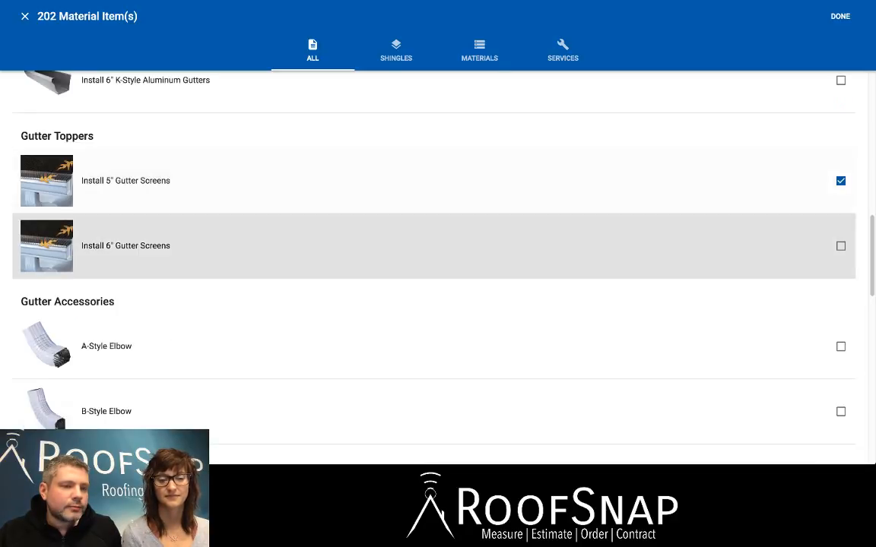
Select Install 2" x 3" Aluminum Downspouts and add all the chosen items to the estimate.
{"action": "scroll", "coordinate": [756, 258], "scroll_direction": "down", "scroll_amount": 4}
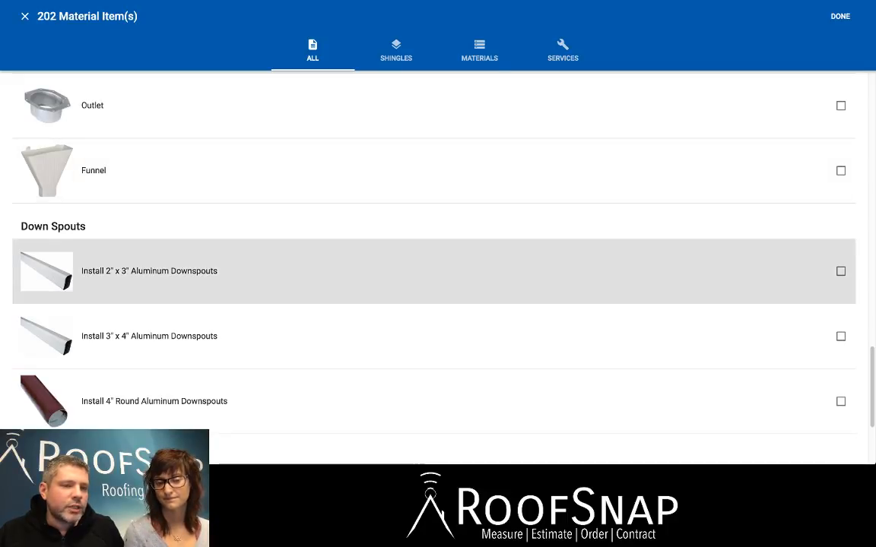
{"action": "left_click", "coordinate": [756, 270]}
{"action": "scroll", "coordinate": [757, 258], "scroll_direction": "down", "scroll_amount": 2}
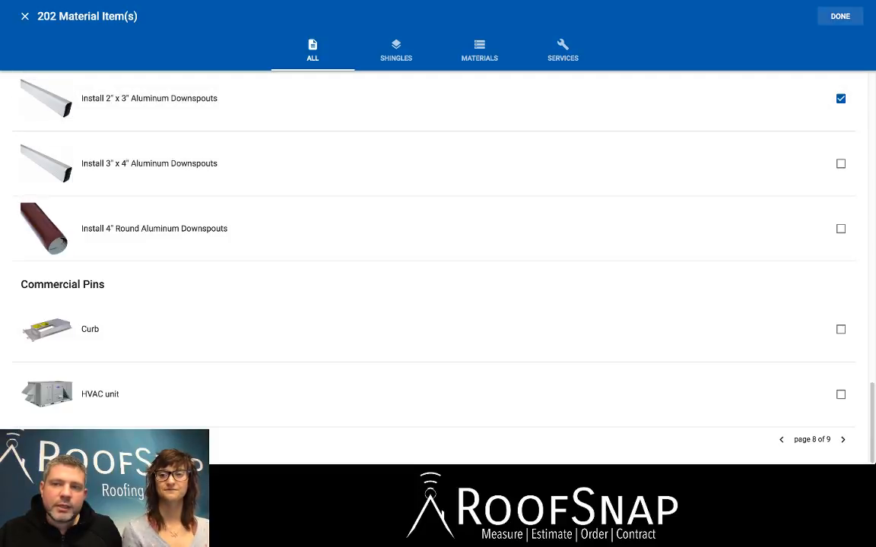
{"action": "left_click", "coordinate": [839, 16]}
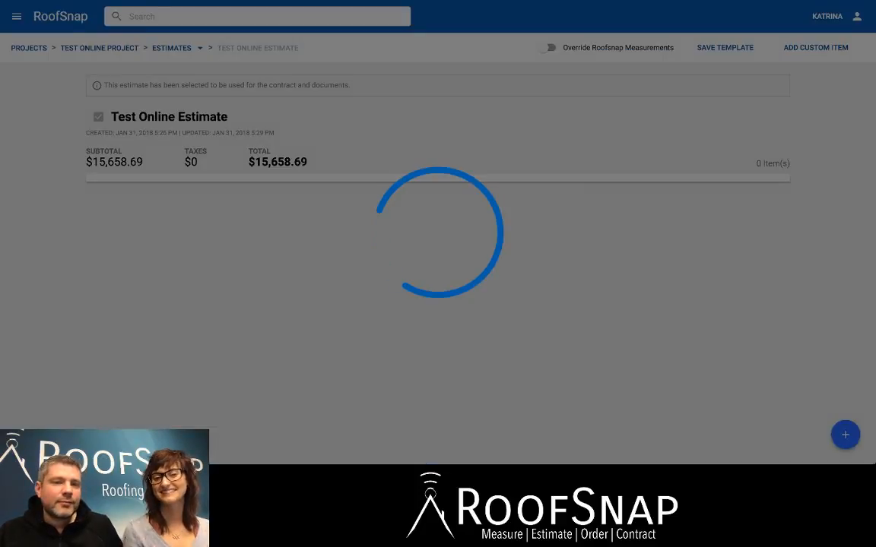
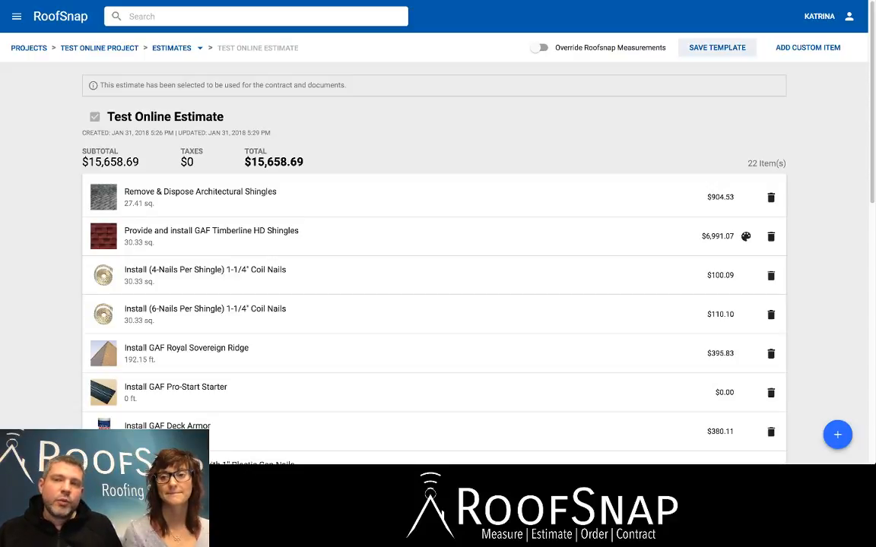
Save the current estimate as a template named Online Template.
{"action": "scroll", "coordinate": [433, 257], "scroll_direction": "down", "scroll_amount": 8}
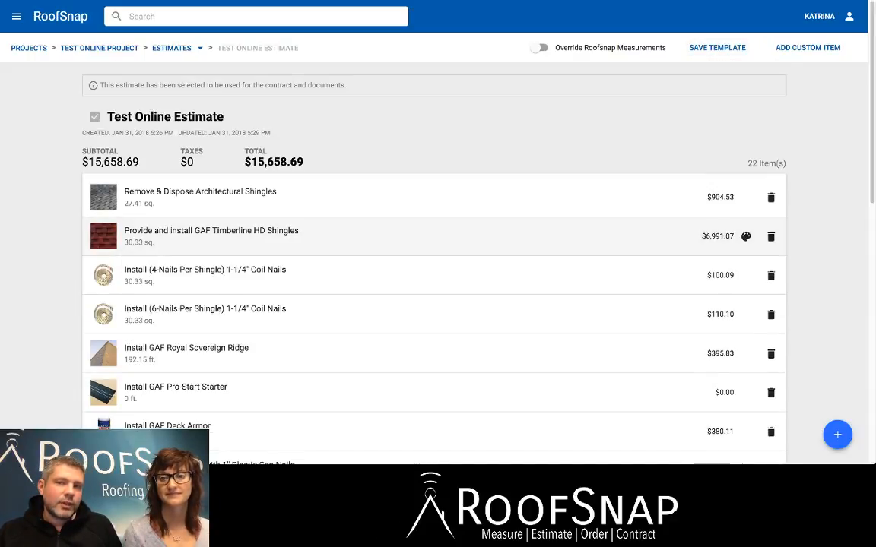
{"action": "left_click", "coordinate": [718, 47]}
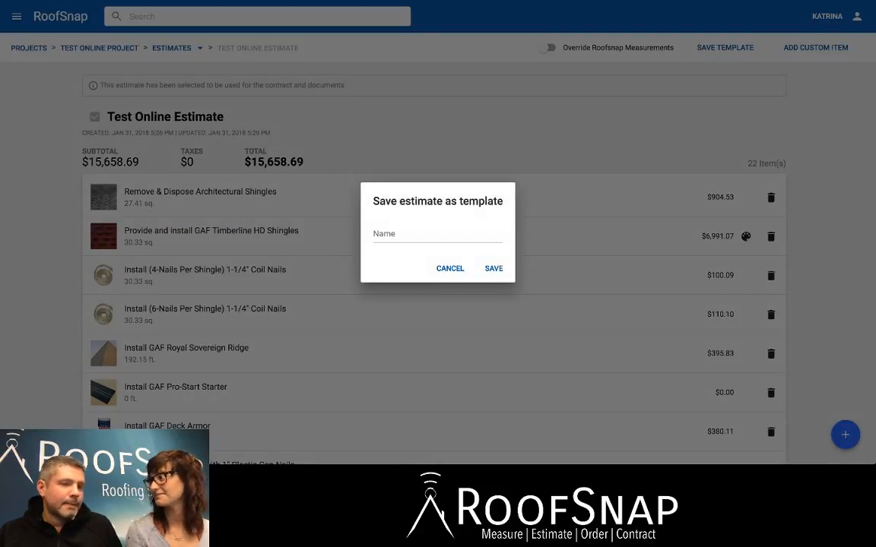
{"action": "left_click", "coordinate": [437, 234]}
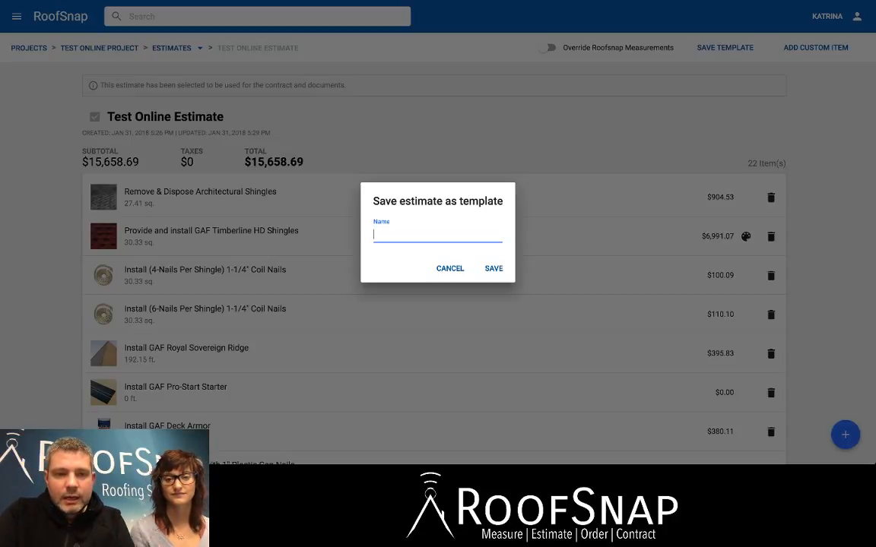
{"action": "type", "text": "On"}
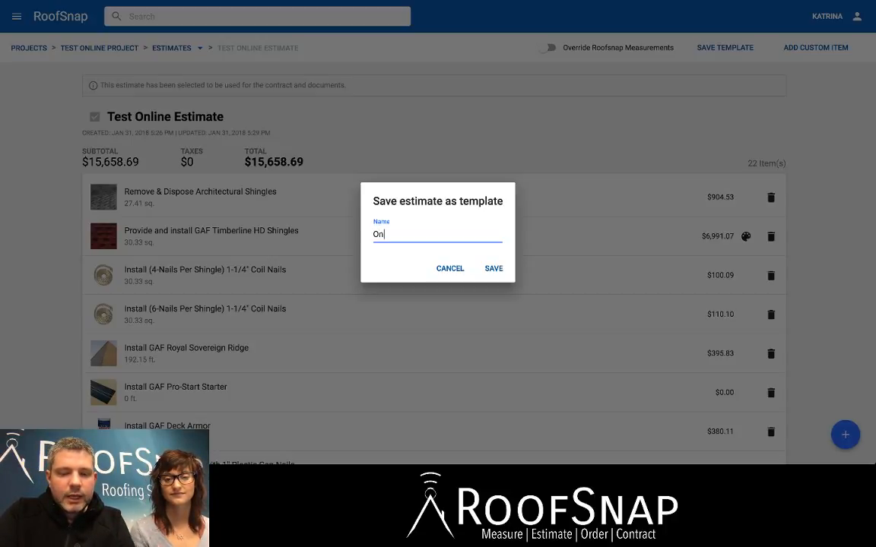
{"action": "type", "text": "line Tem"}
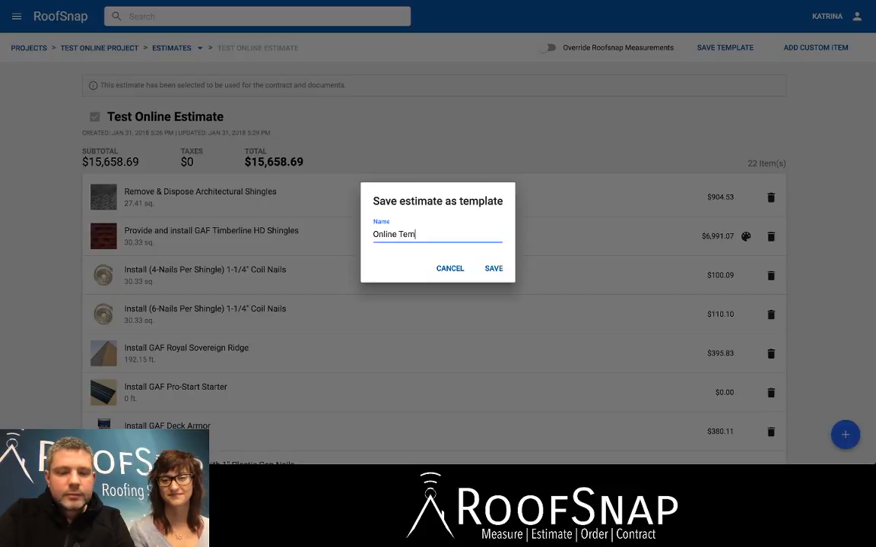
{"action": "type", "text": "plate"}
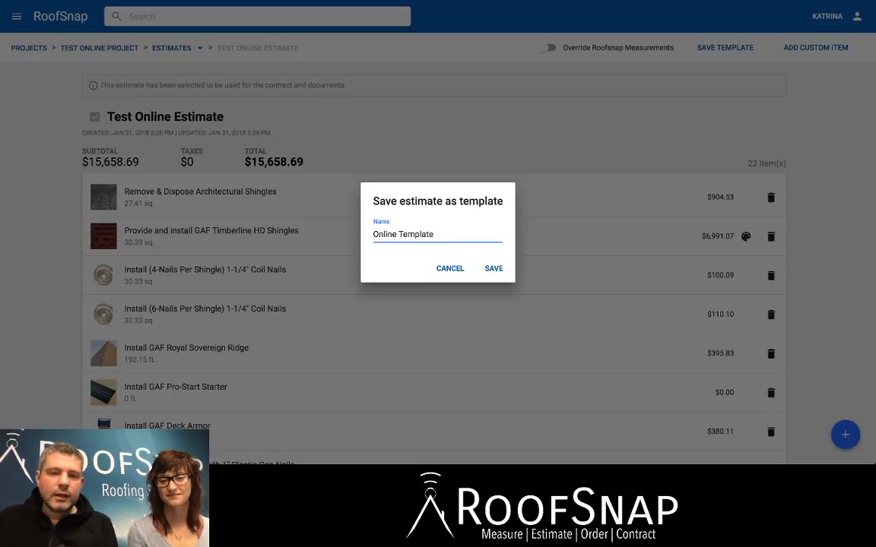
{"action": "left_click", "coordinate": [493, 268]}
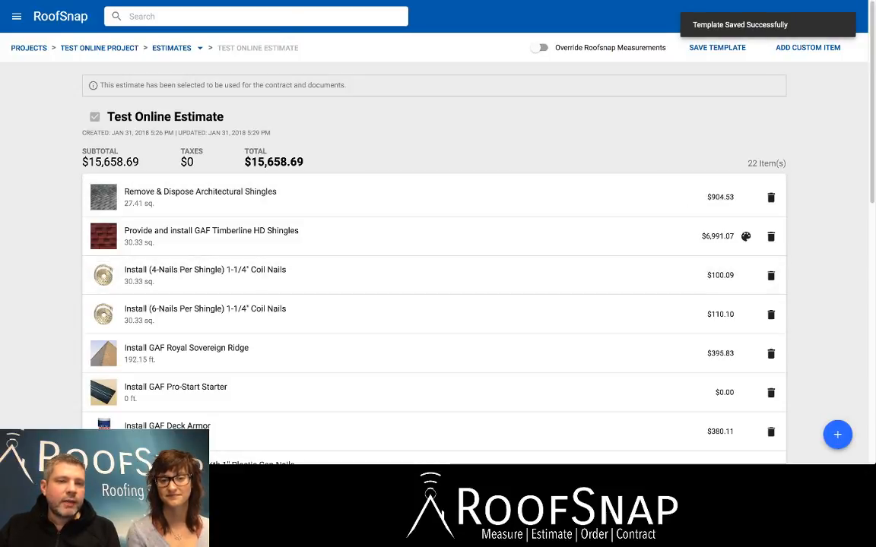
Return to the project's estimates and start a new estimate named Test Online Estimate 2.
{"action": "left_click_drag", "start_coordinate": [194, 162], "coordinate": [180, 162]}
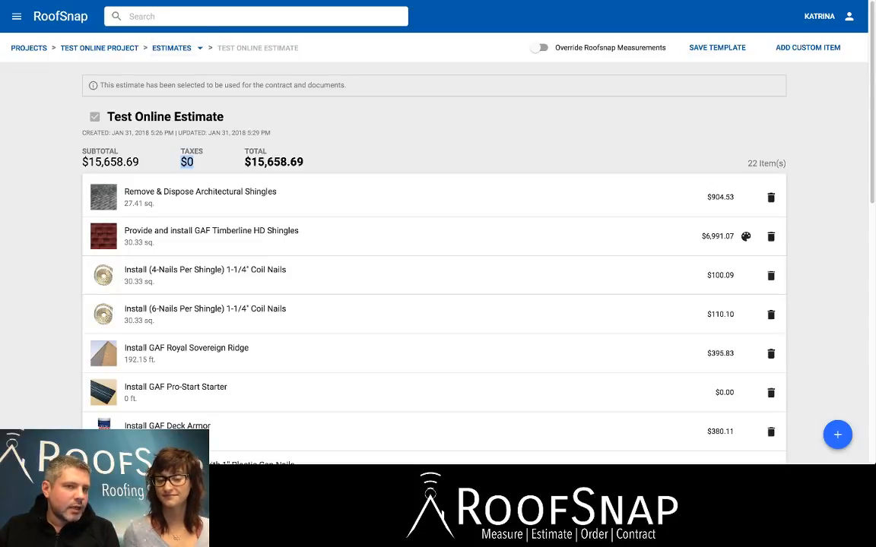
{"action": "left_click", "coordinate": [199, 47]}
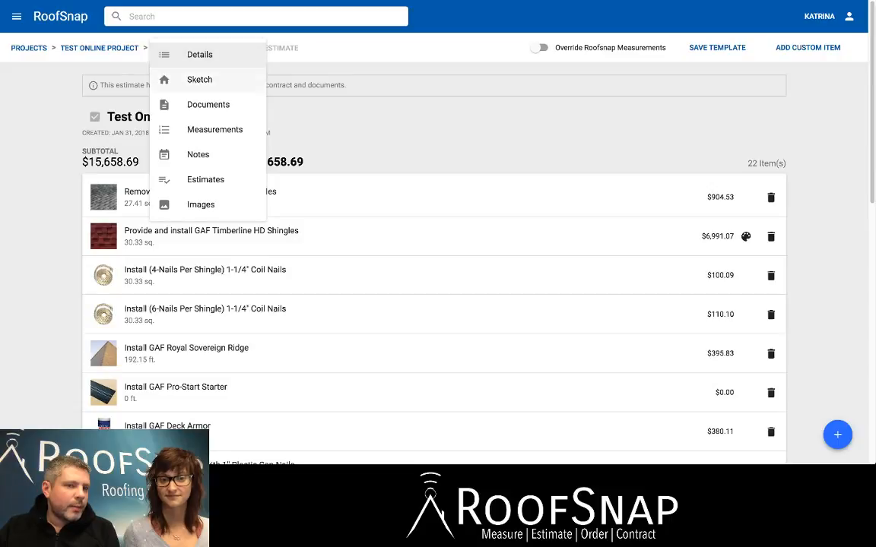
{"action": "left_click", "coordinate": [205, 179]}
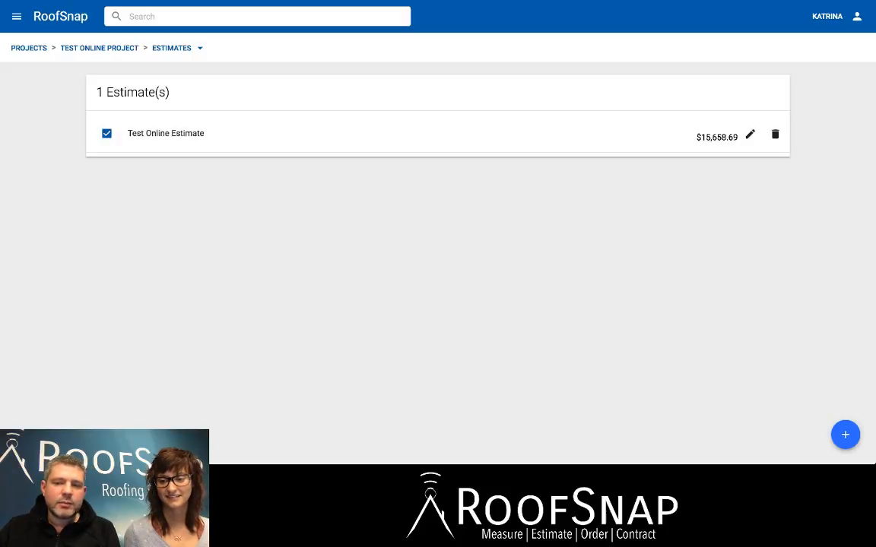
{"action": "left_click", "coordinate": [845, 435]}
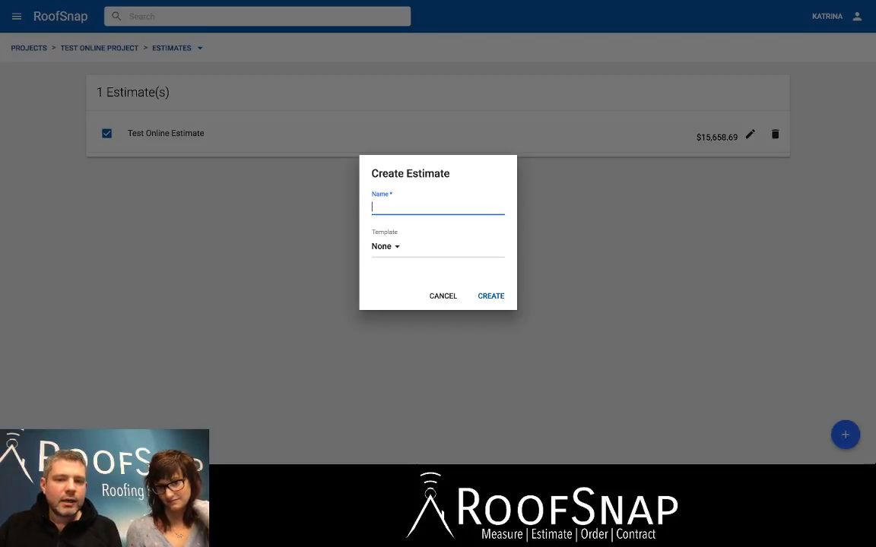
{"action": "left_click", "coordinate": [438, 207]}
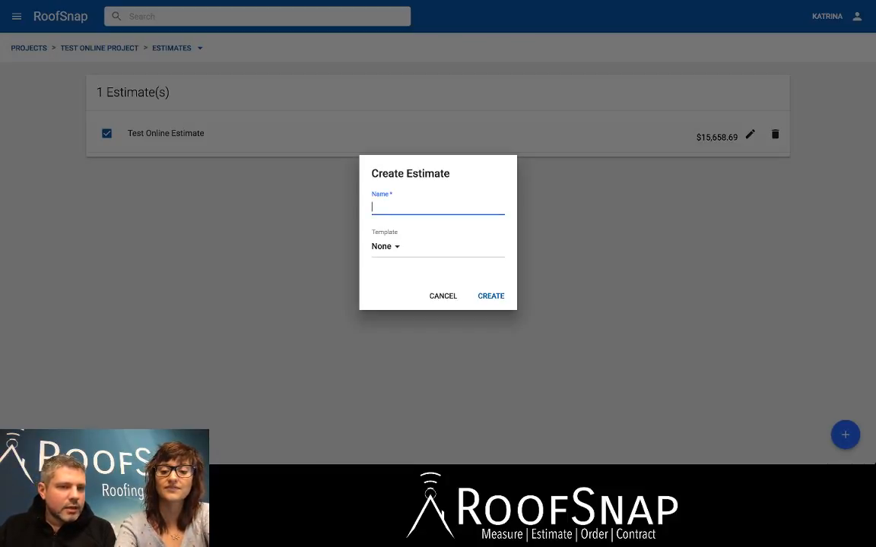
{"action": "type", "text": "Test "}
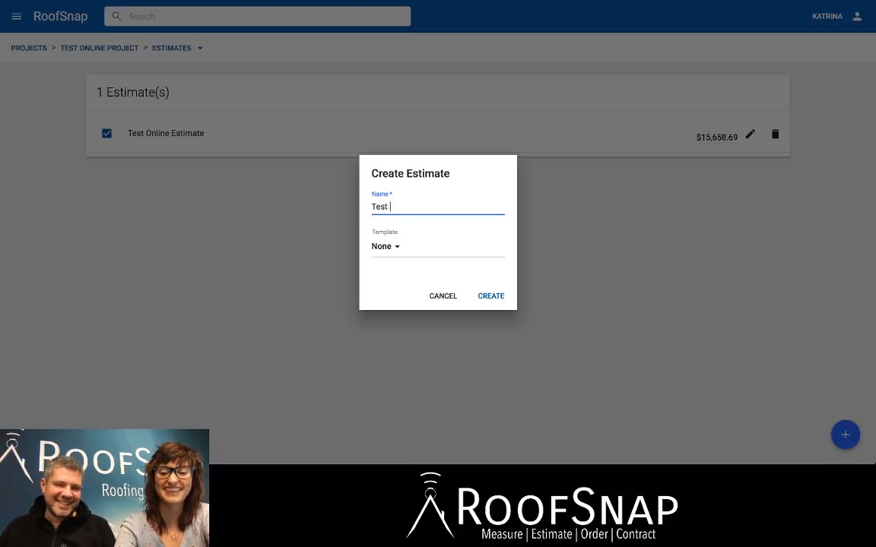
{"action": "type", "text": "Online "}
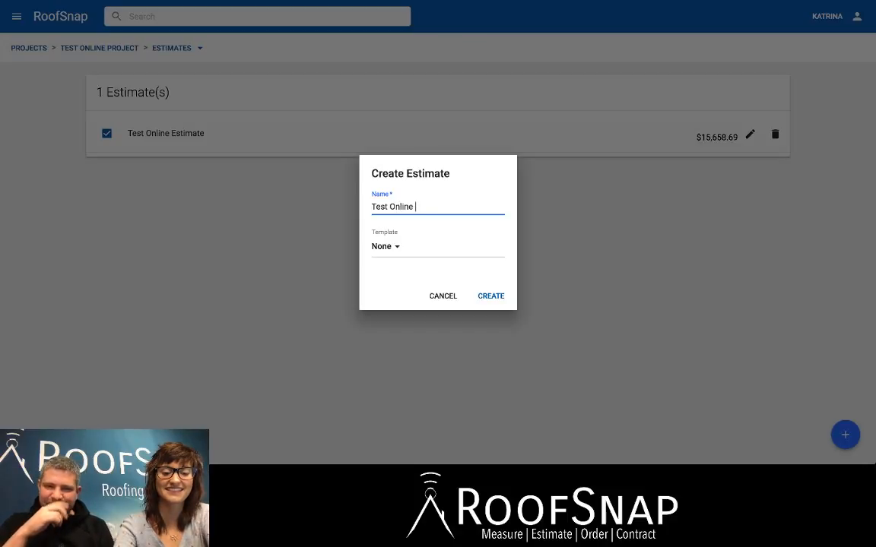
{"action": "type", "text": "Estimate 2"}
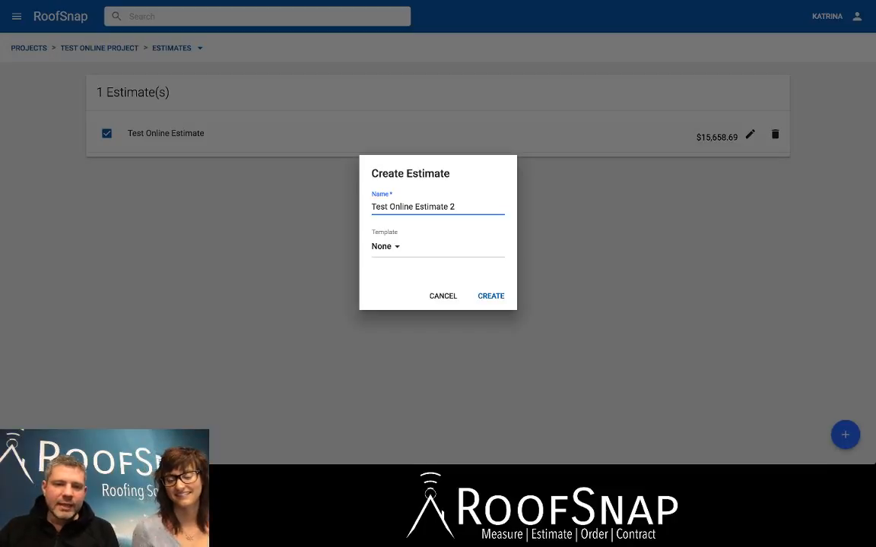
Choose the Good - Owens Corning Oakridge template for the new estimate and create it.
{"action": "left_click", "coordinate": [385, 246]}
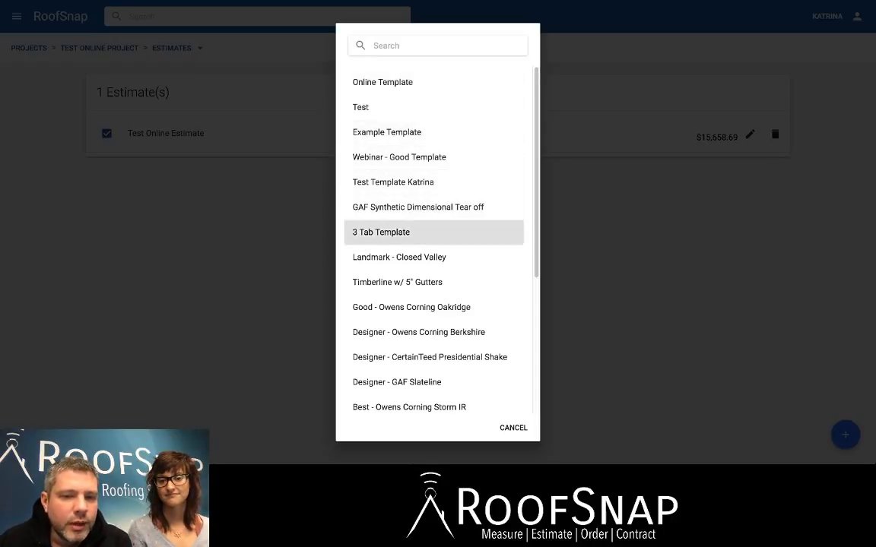
{"action": "scroll", "coordinate": [425, 304], "scroll_direction": "down", "scroll_amount": 4}
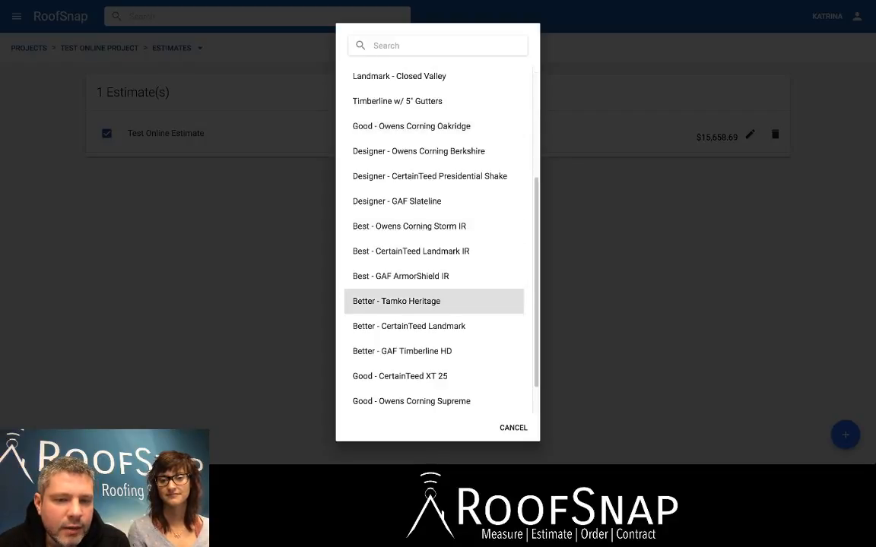
{"action": "scroll", "coordinate": [426, 277], "scroll_direction": "up", "scroll_amount": 2}
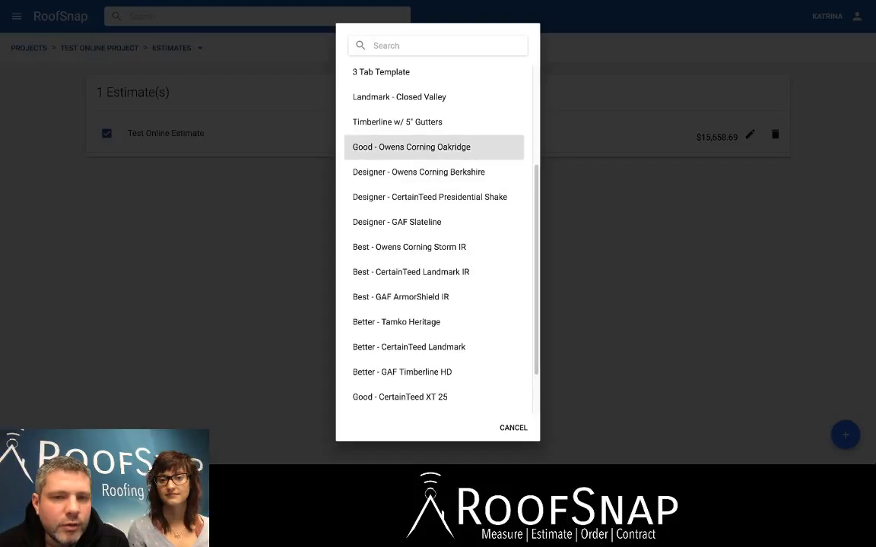
{"action": "left_click", "coordinate": [411, 147]}
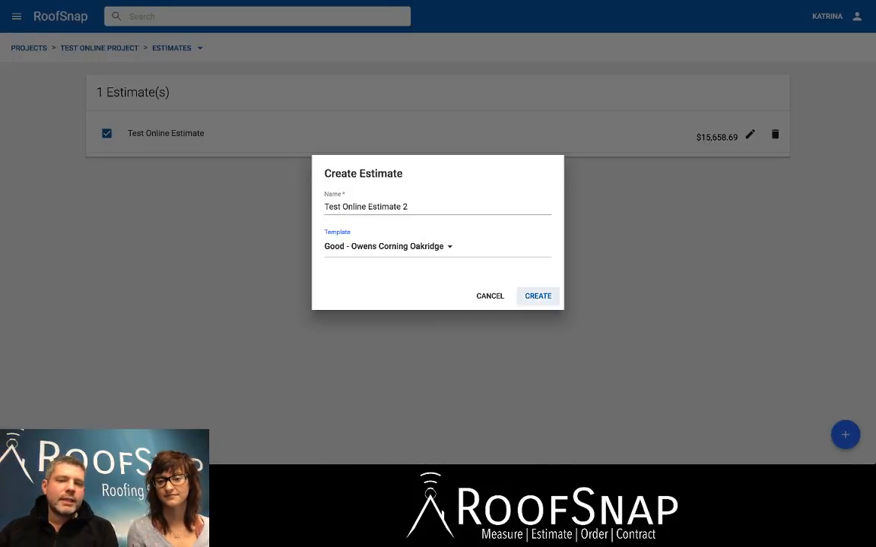
{"action": "left_click", "coordinate": [537, 295]}
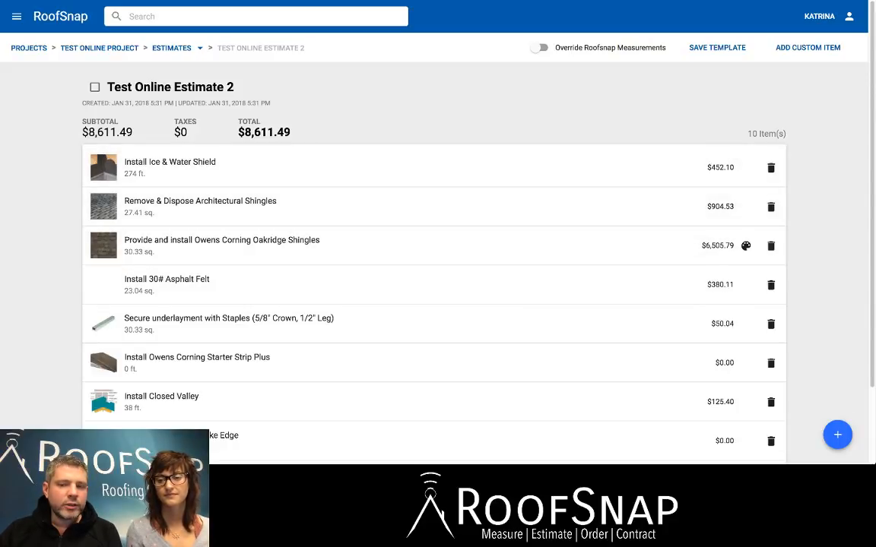
Review the first page of material items available for the new estimate, leaving the selection as it is.
{"action": "left_click", "coordinate": [837, 435]}
{"action": "scroll", "coordinate": [433, 233], "scroll_direction": "down", "scroll_amount": 1}
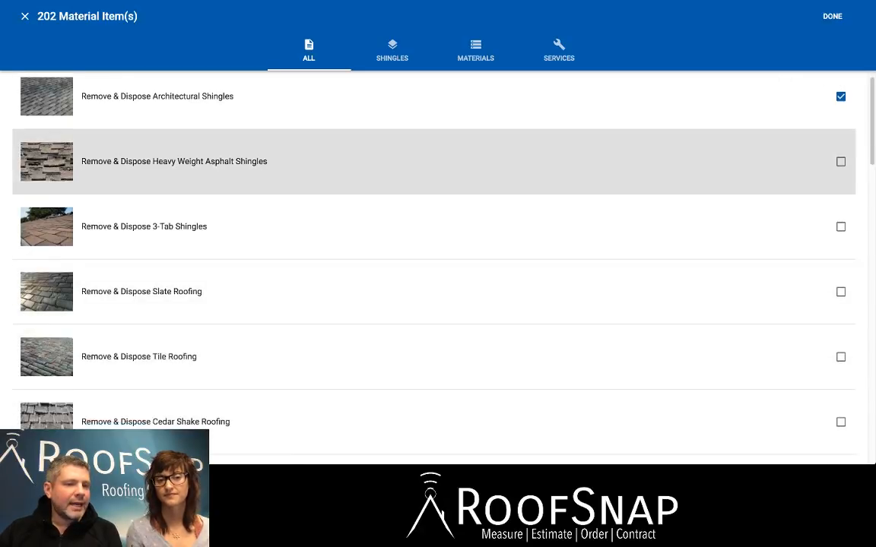
{"action": "scroll", "coordinate": [433, 228], "scroll_direction": "down", "scroll_amount": 9}
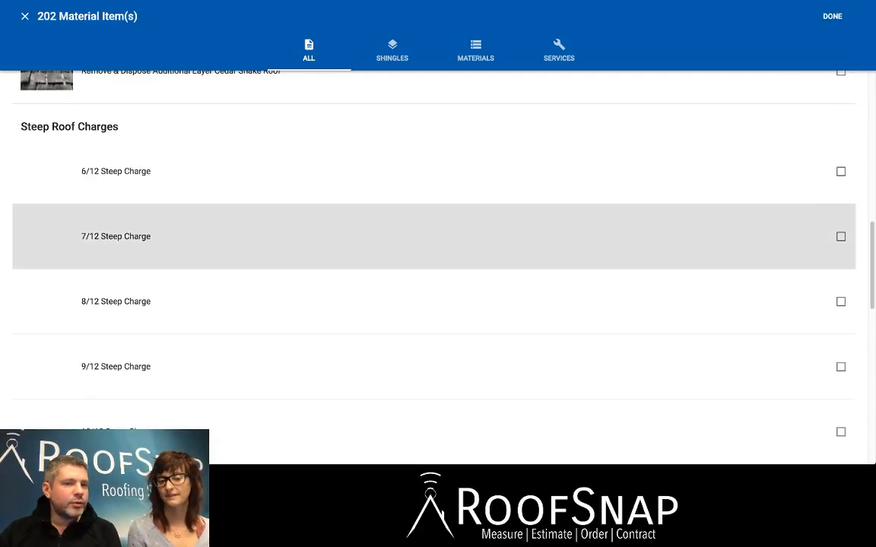
{"action": "scroll", "coordinate": [434, 233], "scroll_direction": "up", "scroll_amount": 10}
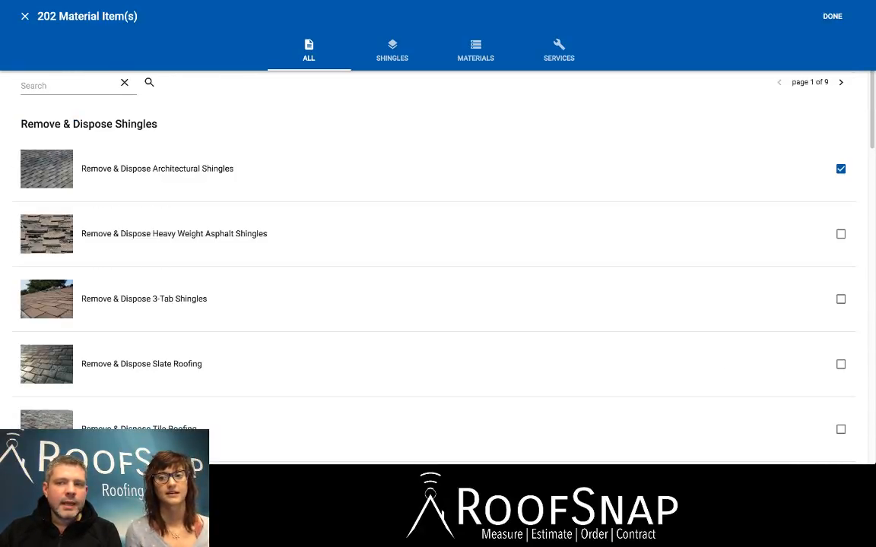
{"action": "left_click", "coordinate": [832, 16]}
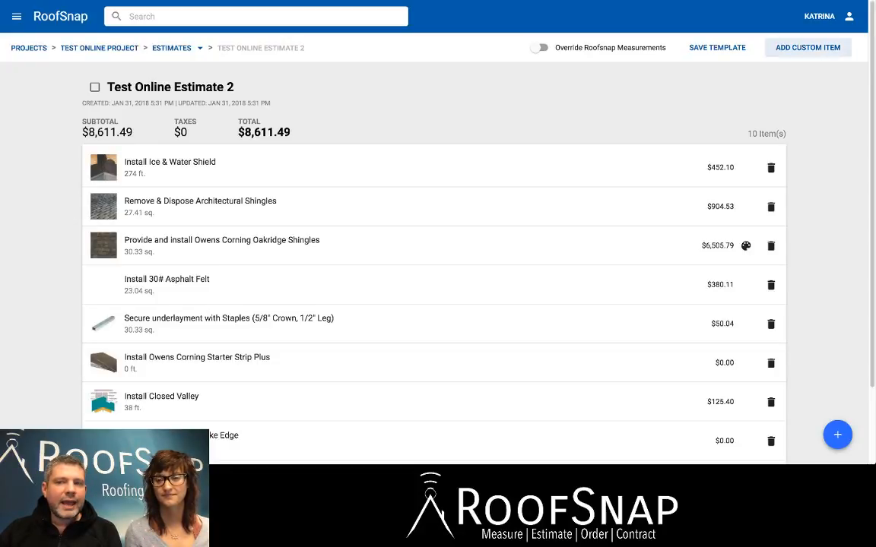
Start a new custom item on Test Online Estimate 2 and describe it as Coupon Referral.
{"action": "left_click", "coordinate": [807, 47]}
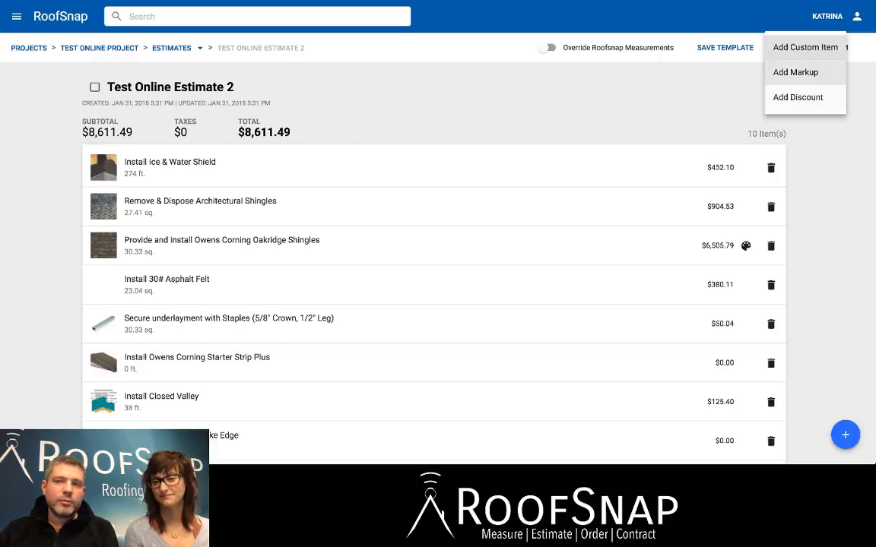
{"action": "left_click", "coordinate": [805, 47]}
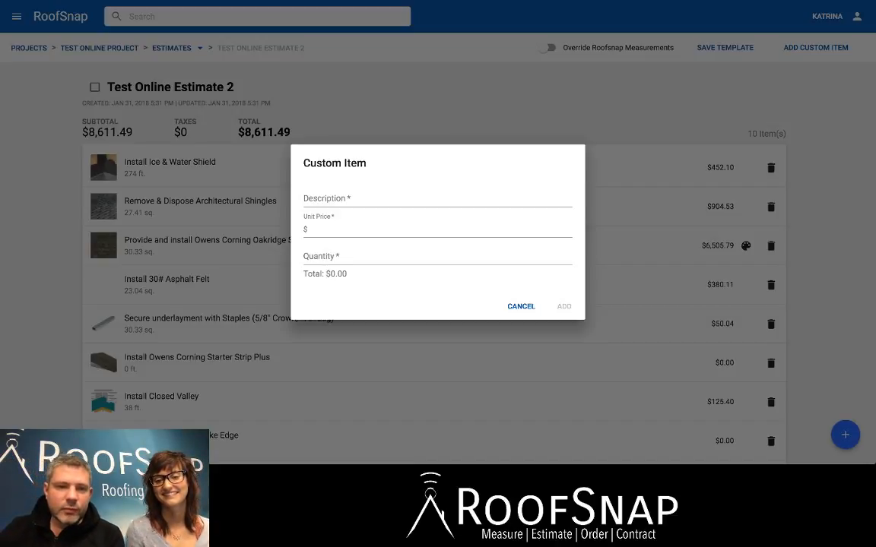
{"action": "left_click", "coordinate": [437, 198]}
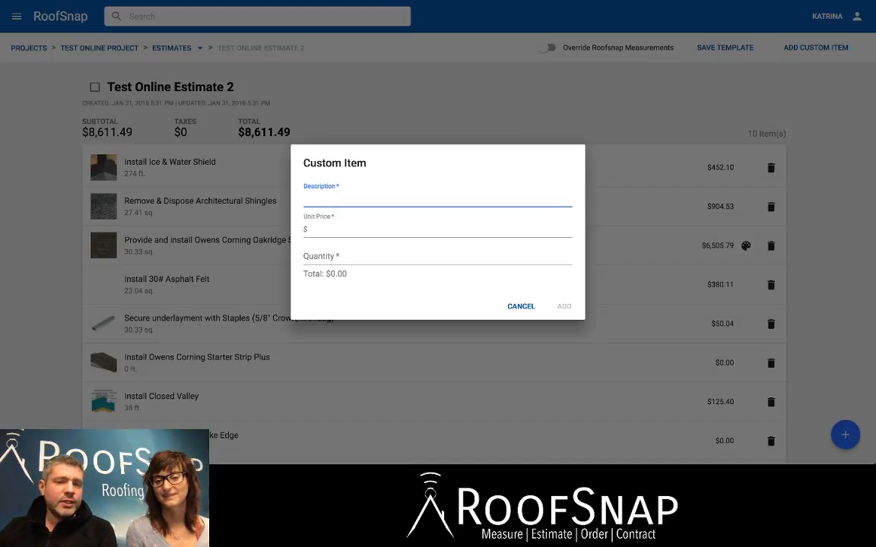
{"action": "type", "text": "D"}
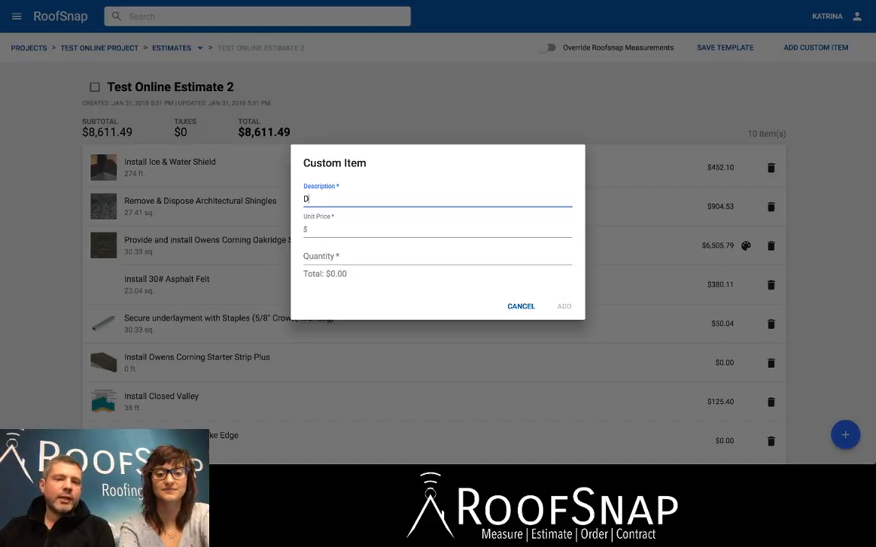
{"action": "type", "text": "isou"}
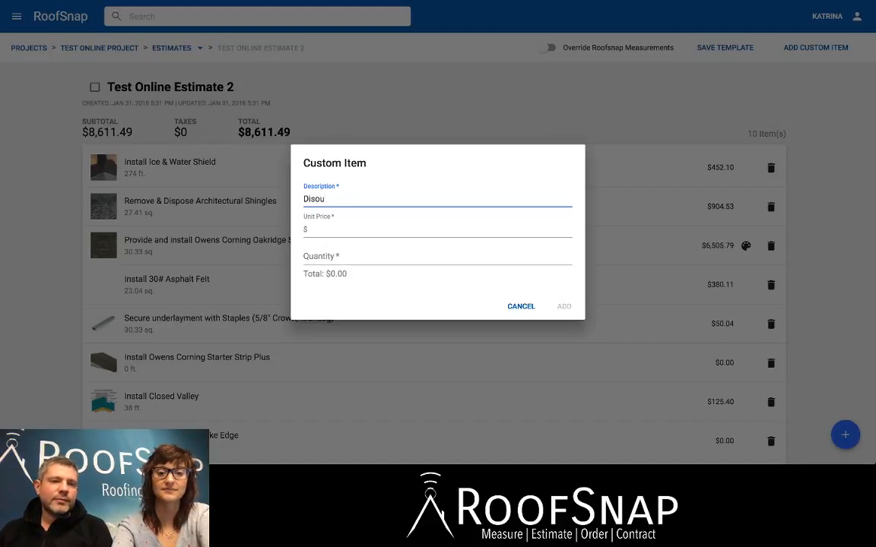
{"action": "key", "text": "BackSpace"}
{"action": "key", "text": "BackSpace"}
{"action": "key", "text": "BackSpace"}
{"action": "key", "text": "BackSpace"}
{"action": "key", "text": "BackSpace"}
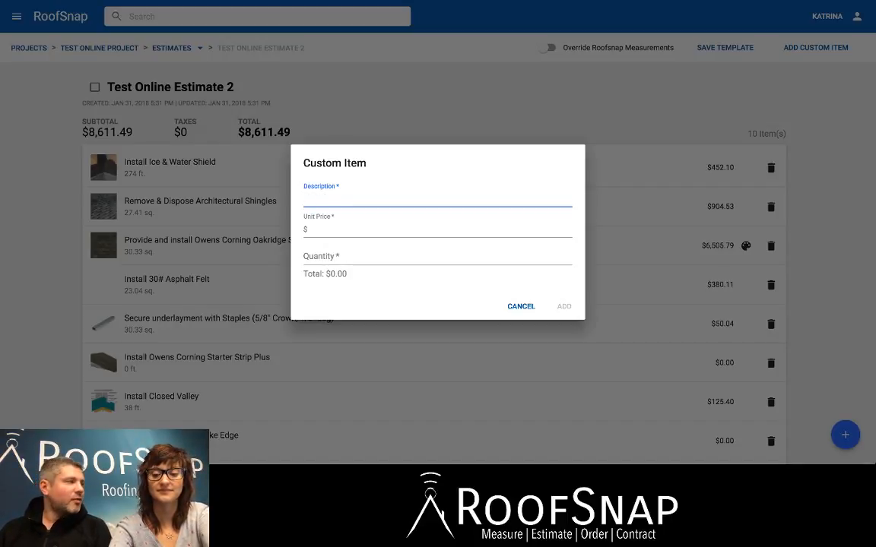
{"action": "type", "text": "Coupon"}
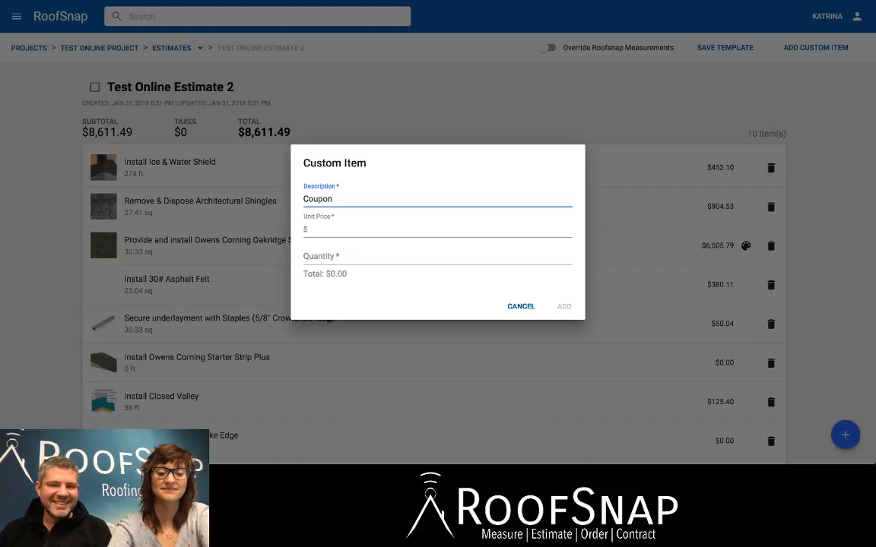
{"action": "type", "text": " Ref"}
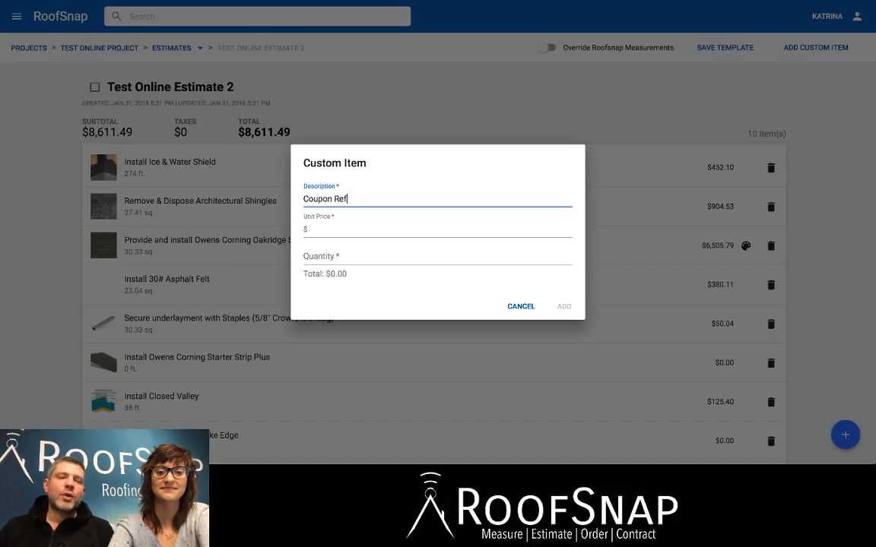
{"action": "type", "text": "erral"}
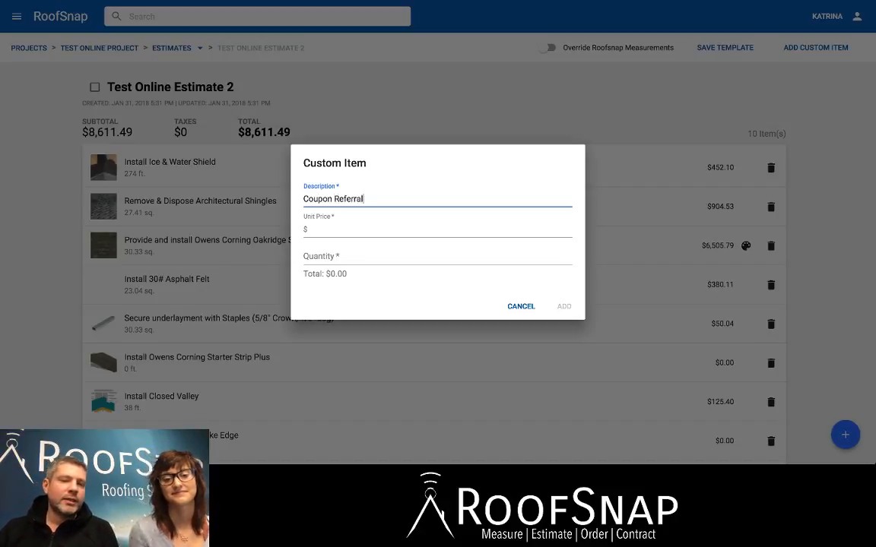
Set the coupon item's unit price to -200.00 and quantity to 1, and add it to the estimate.
{"action": "left_click", "coordinate": [312, 229]}
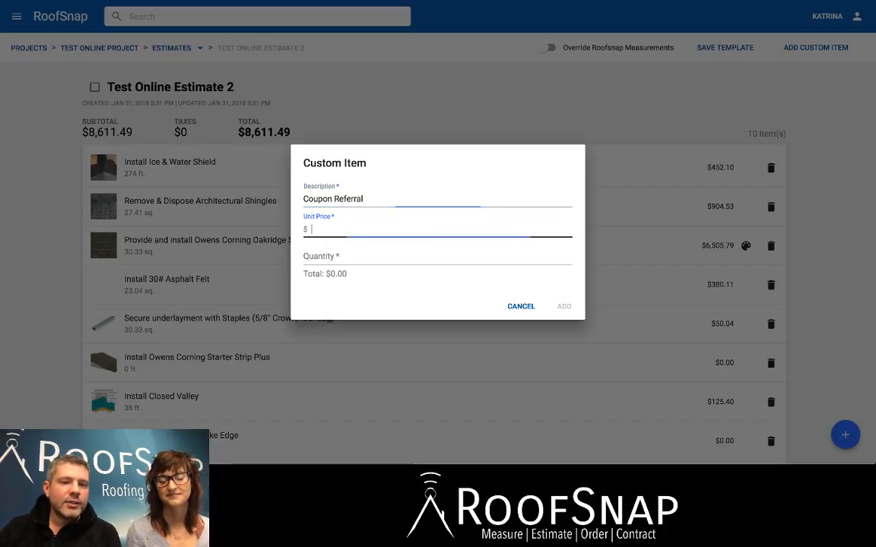
{"action": "type", "text": "-"}
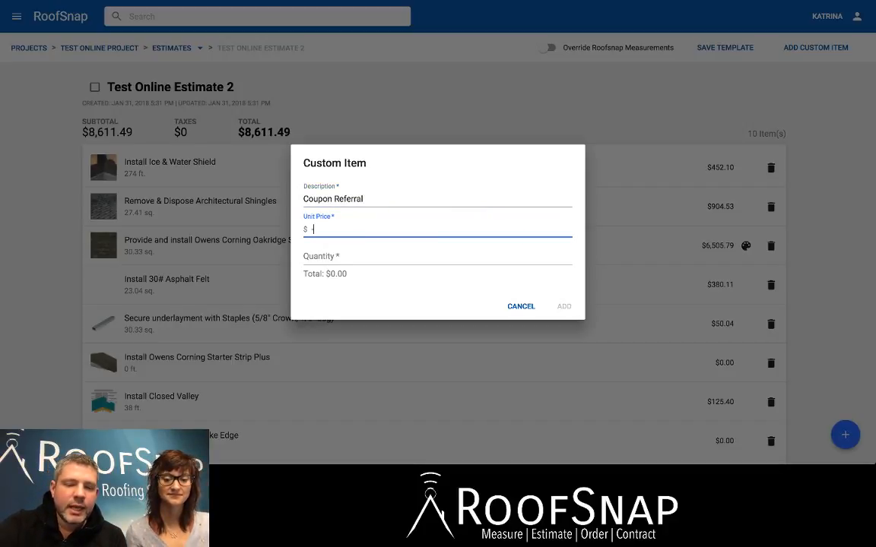
{"action": "type", "text": "20.00"}
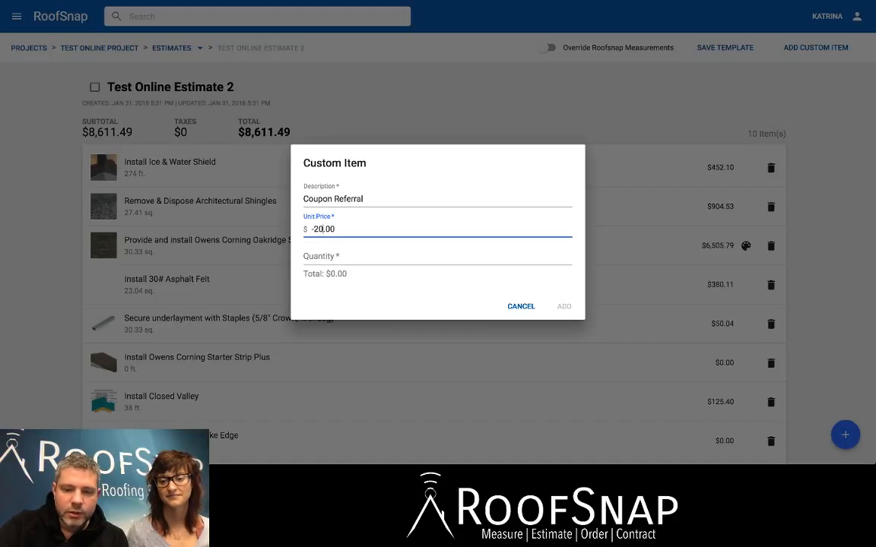
{"action": "left_click", "coordinate": [320, 229]}
{"action": "type", "text": "0"}
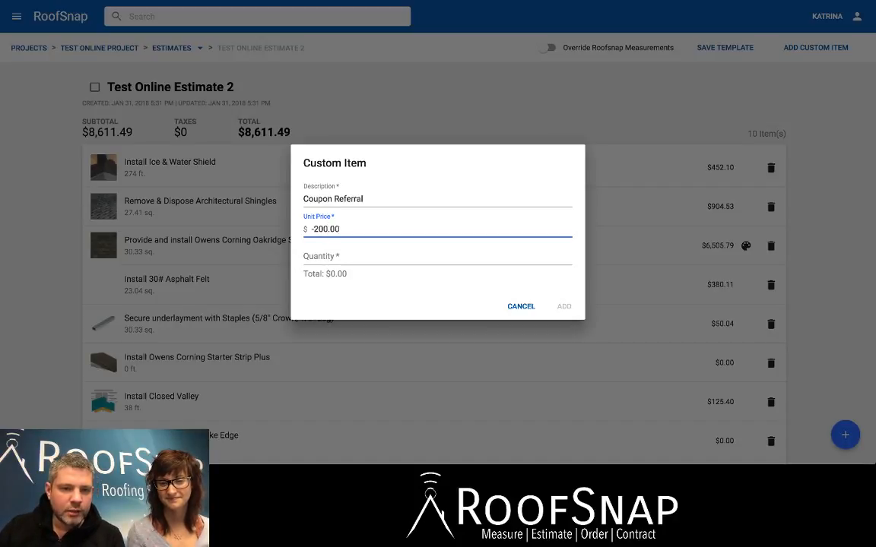
{"action": "left_click", "coordinate": [320, 257]}
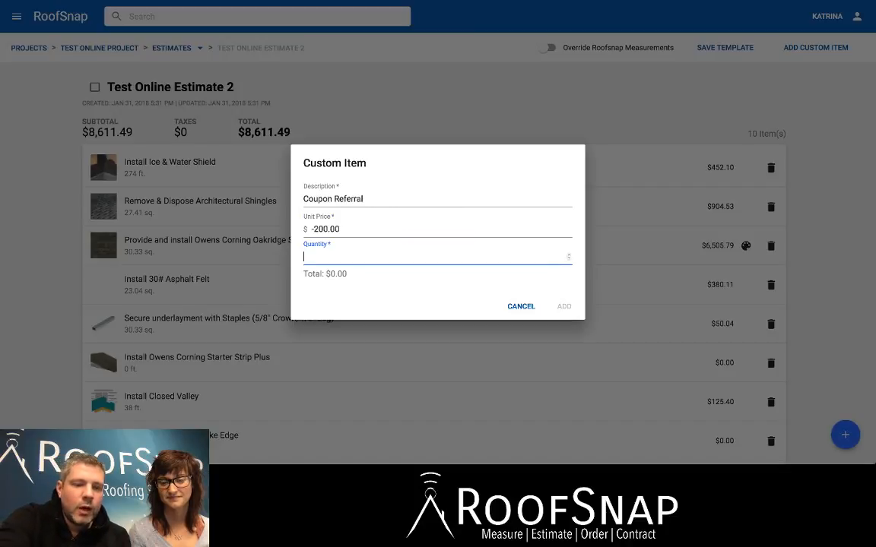
{"action": "type", "text": "1"}
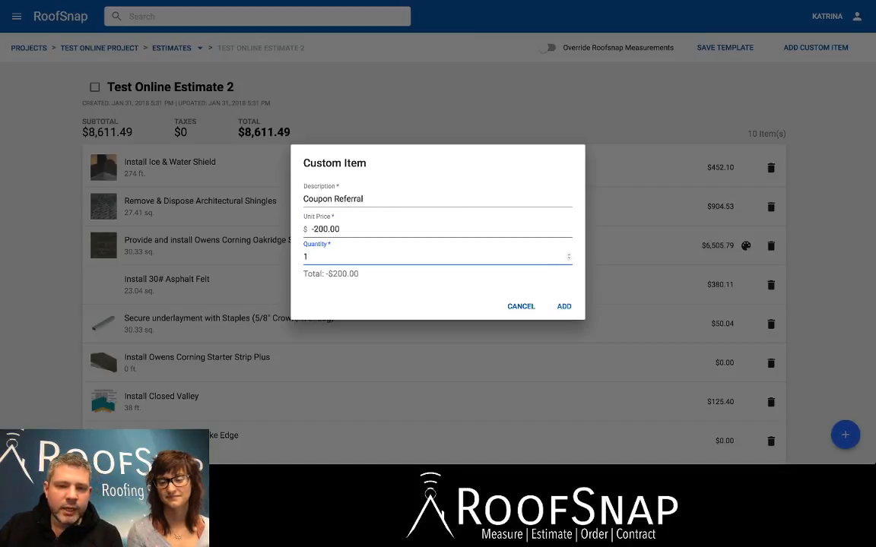
{"action": "left_click", "coordinate": [563, 306]}
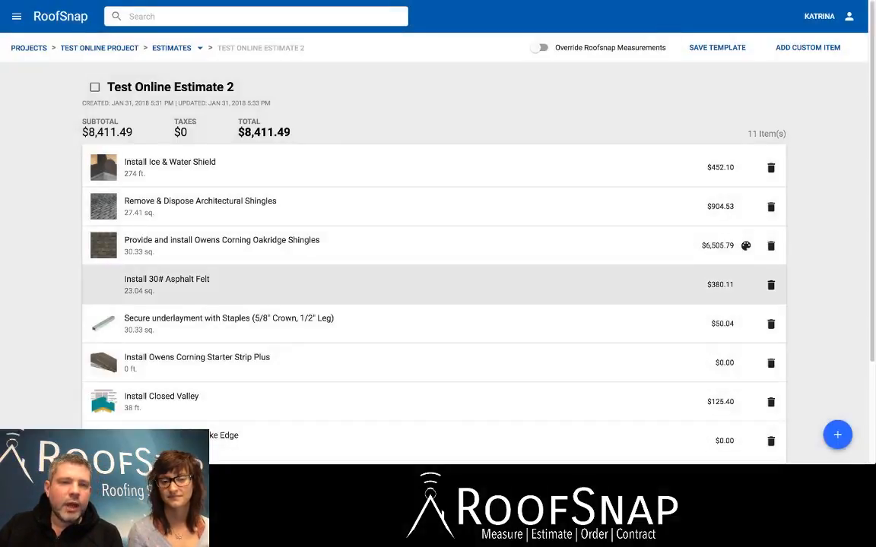
{"action": "left_click_drag", "start_coordinate": [290, 132], "coordinate": [237, 132]}
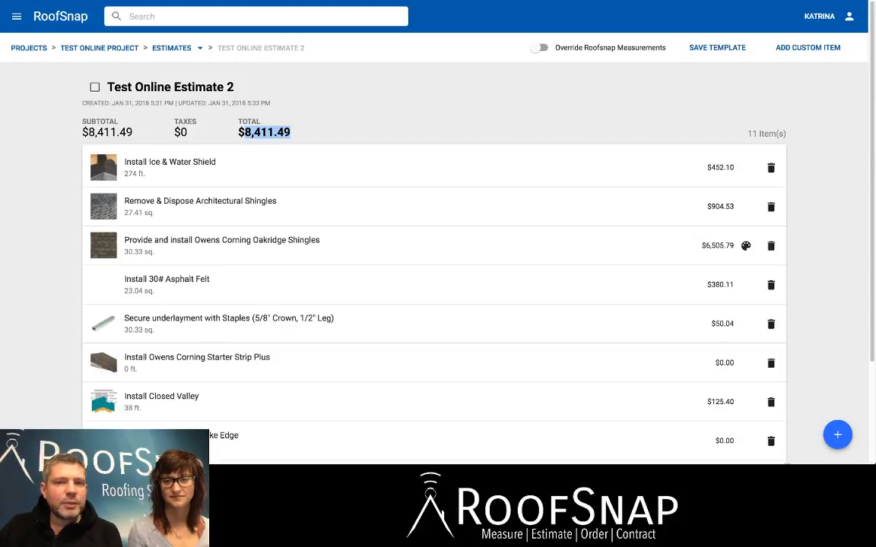
Return to the project's list of estimates and open Test Online Estimate.
{"action": "left_click", "coordinate": [172, 48]}
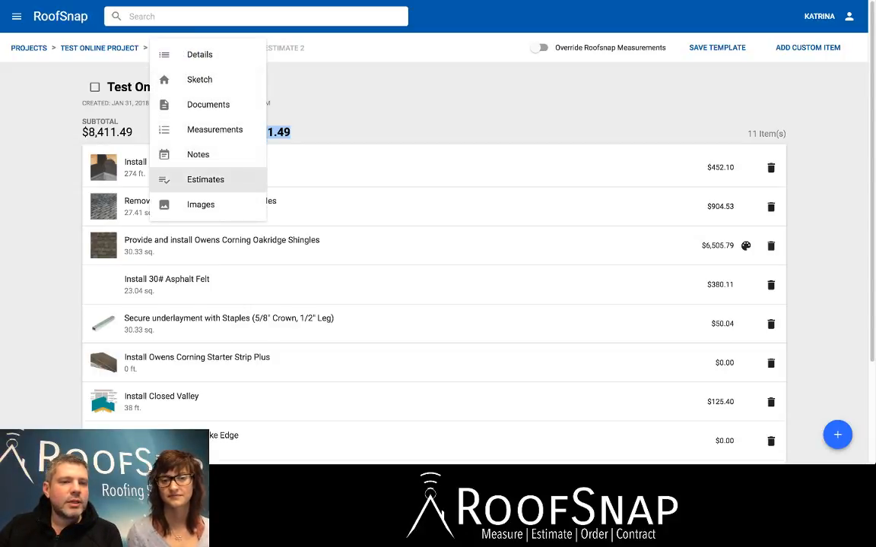
{"action": "left_click", "coordinate": [205, 180]}
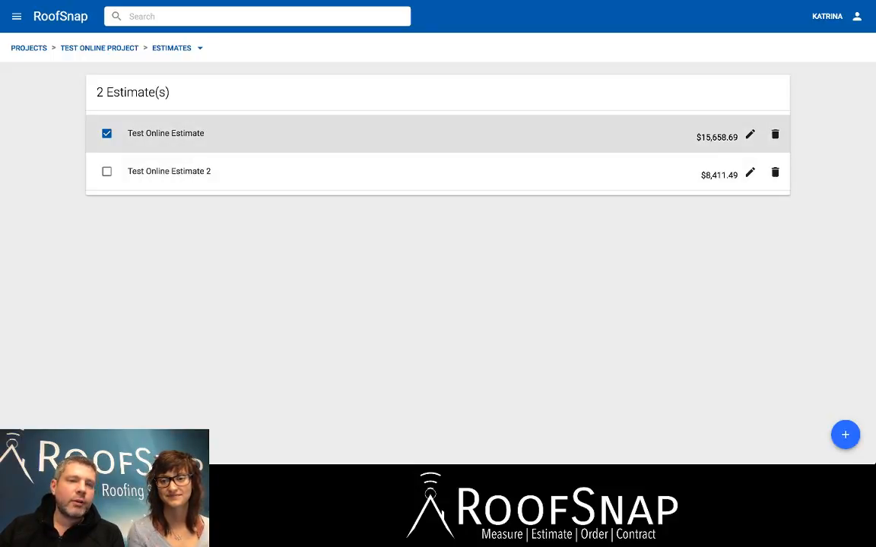
{"action": "left_click", "coordinate": [165, 134]}
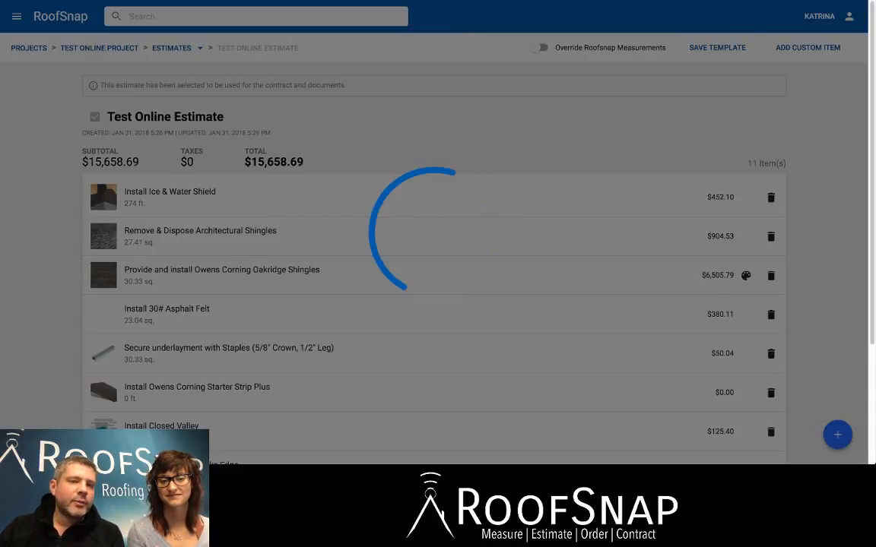
Set the quantity of the Install (4"- 5") Rubber Plumbing Boot item to 5 and save the item.
{"action": "scroll", "coordinate": [433, 230], "scroll_direction": "down", "scroll_amount": 5}
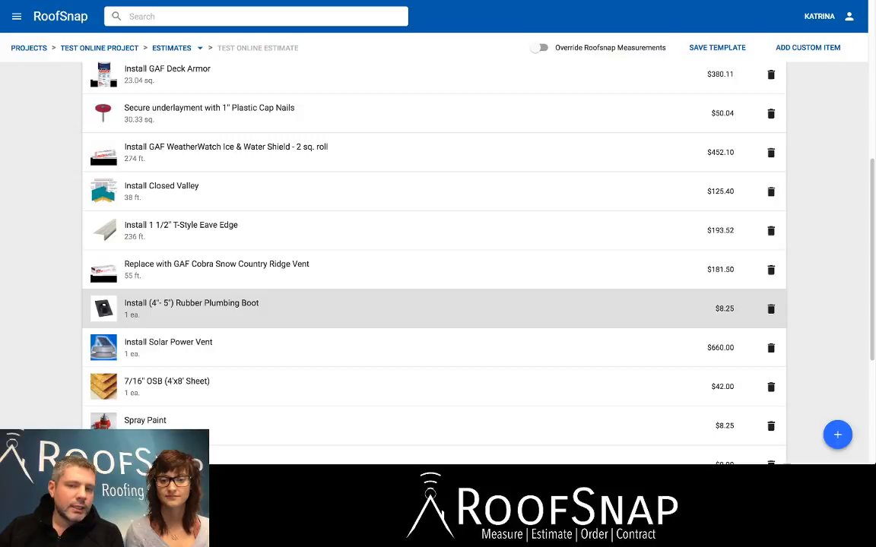
{"action": "left_click", "coordinate": [425, 308]}
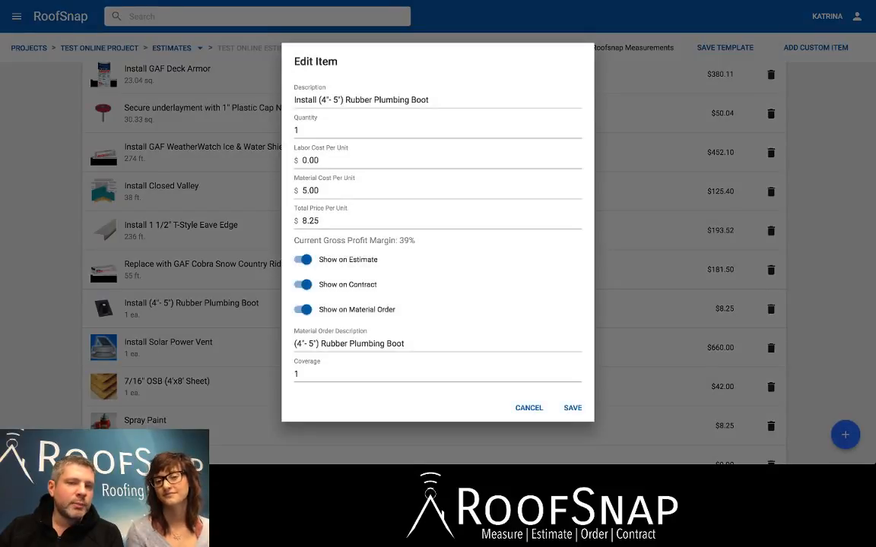
{"action": "left_click", "coordinate": [301, 130]}
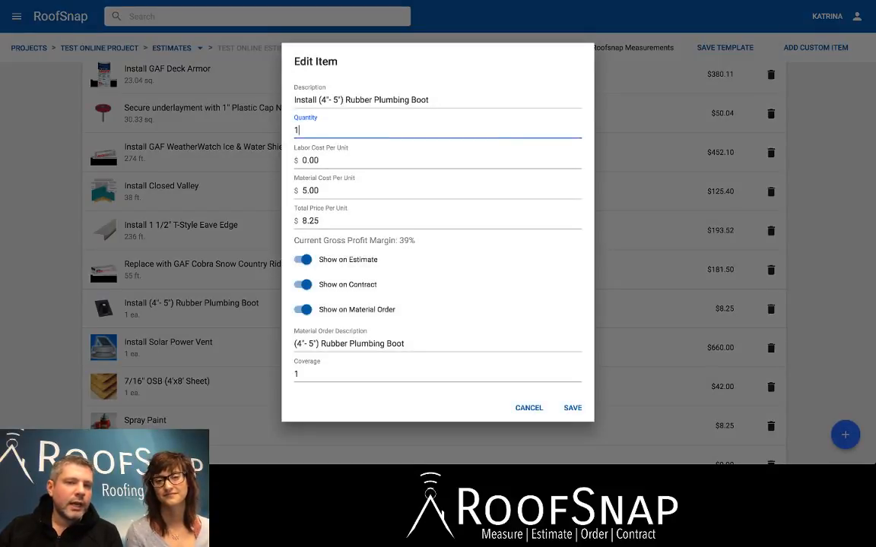
{"action": "left_click_drag", "start_coordinate": [301, 130], "coordinate": [264, 114]}
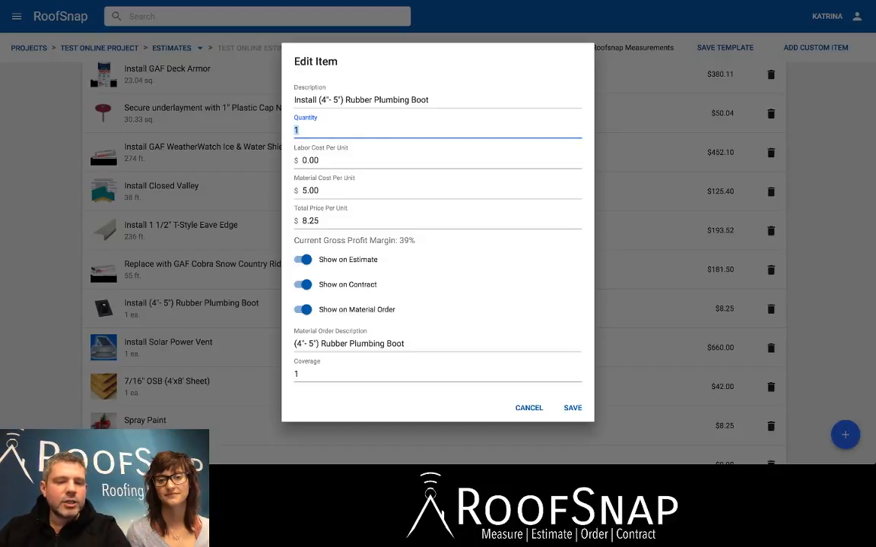
{"action": "type", "text": "5"}
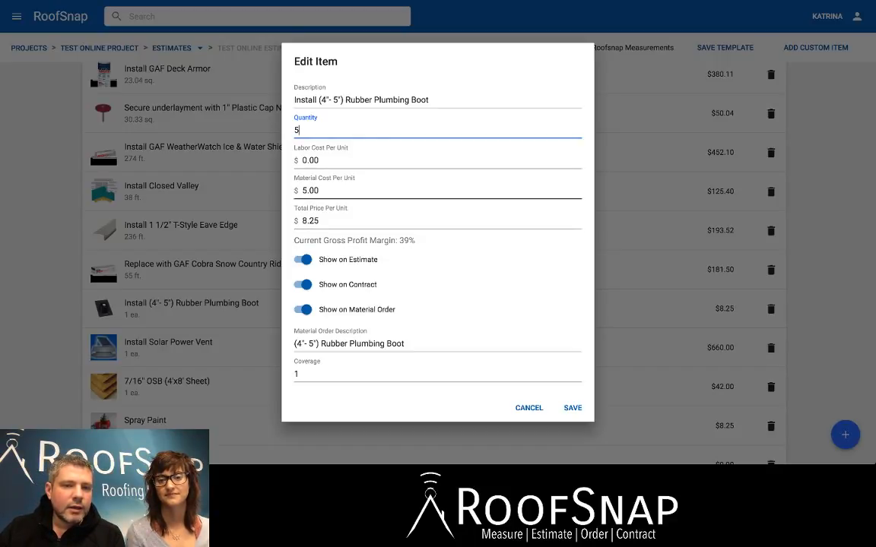
{"action": "left_click", "coordinate": [320, 220]}
{"action": "left_click_drag", "start_coordinate": [320, 220], "coordinate": [301, 161]}
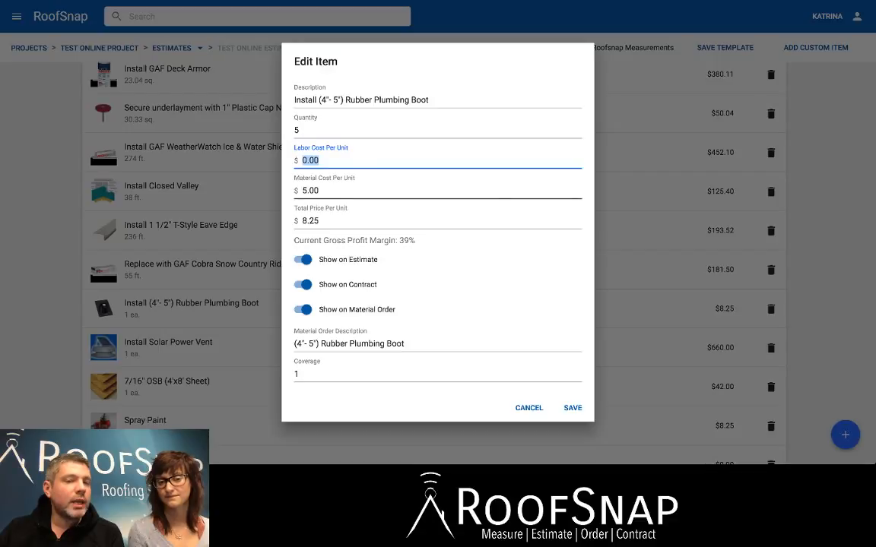
{"action": "key", "text": "Tab"}
{"action": "key", "text": "Tab"}
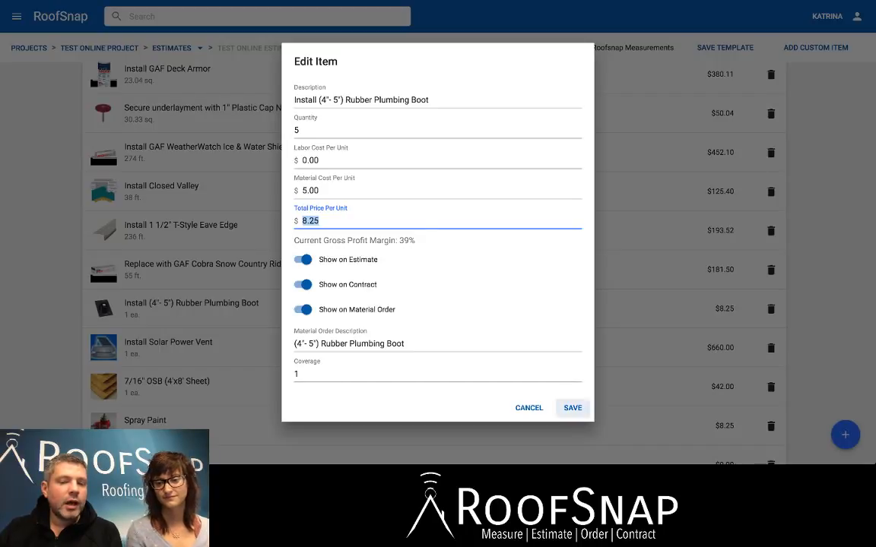
{"action": "left_click", "coordinate": [572, 407]}
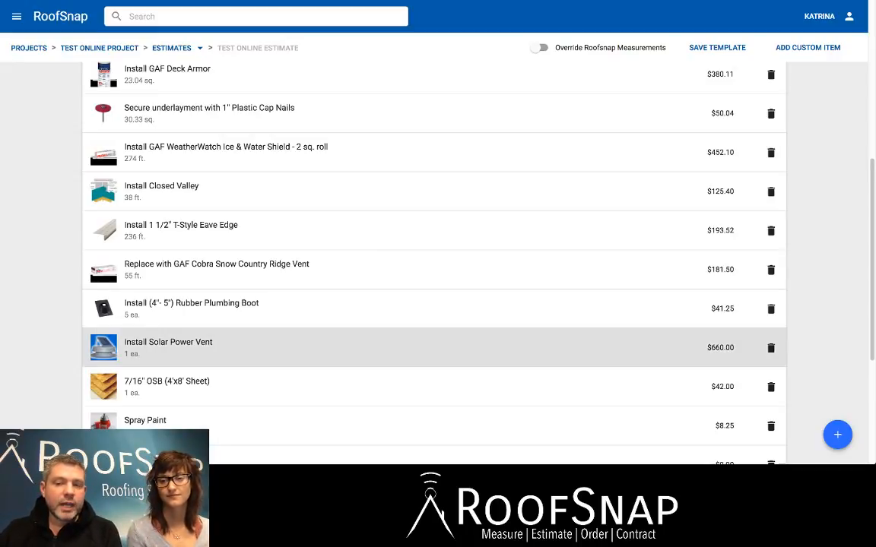
Leave the estimate and go back to the list of all projects.
{"action": "scroll", "coordinate": [434, 231], "scroll_direction": "up", "scroll_amount": 5}
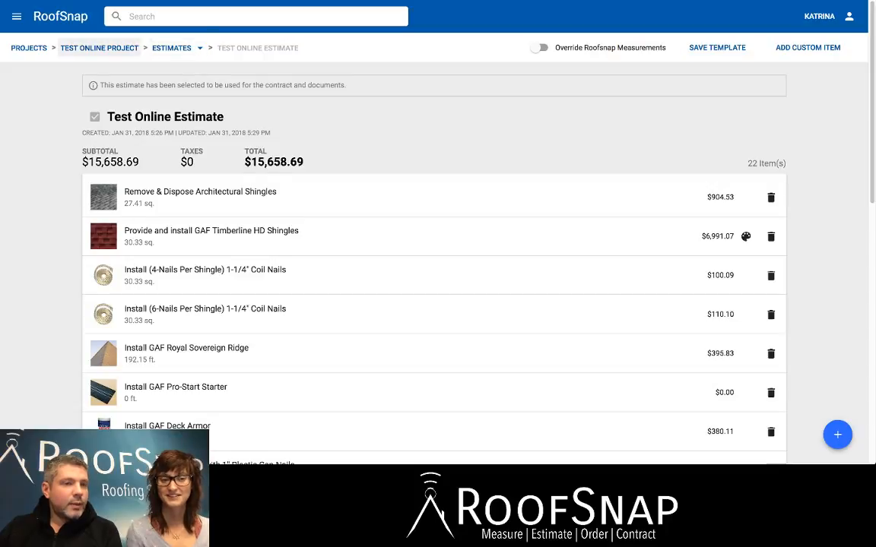
{"action": "left_click", "coordinate": [29, 48]}
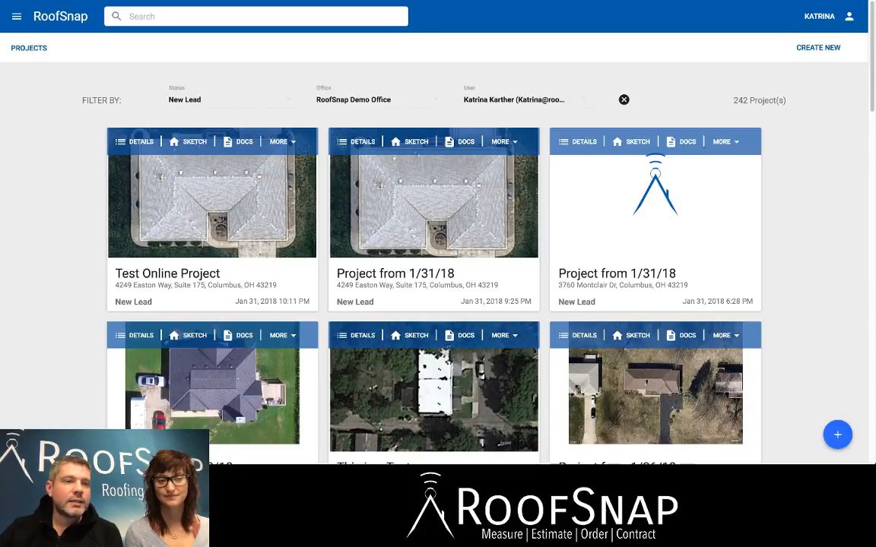
{"action": "left_click", "coordinate": [16, 16]}
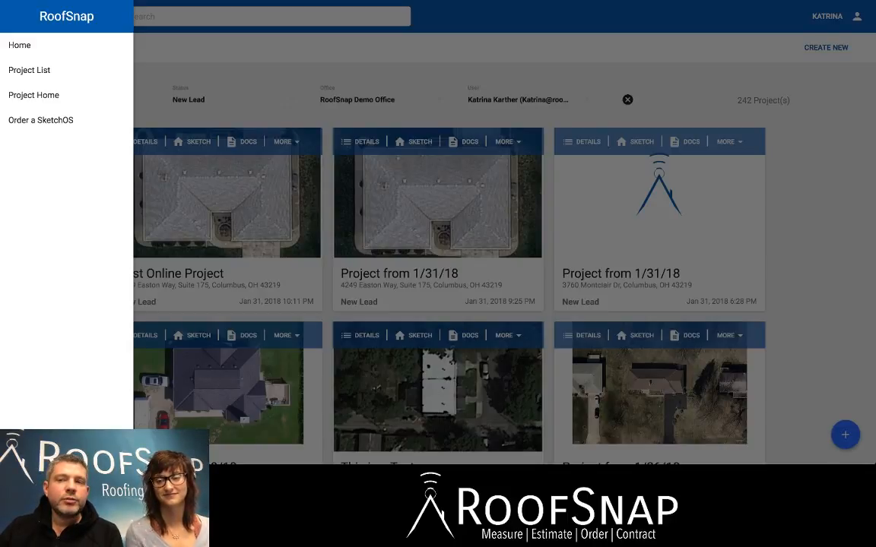
{"action": "left_click", "coordinate": [486, 228]}
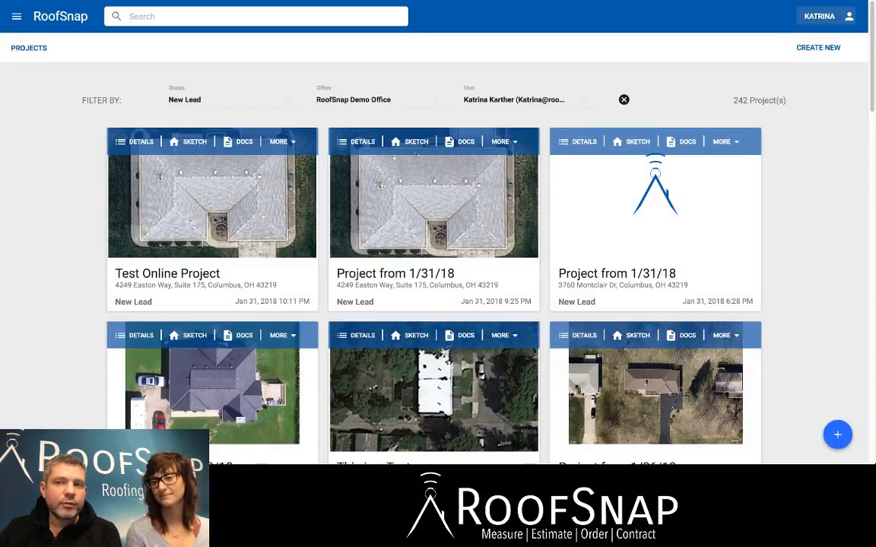
{"action": "left_click", "coordinate": [826, 16]}
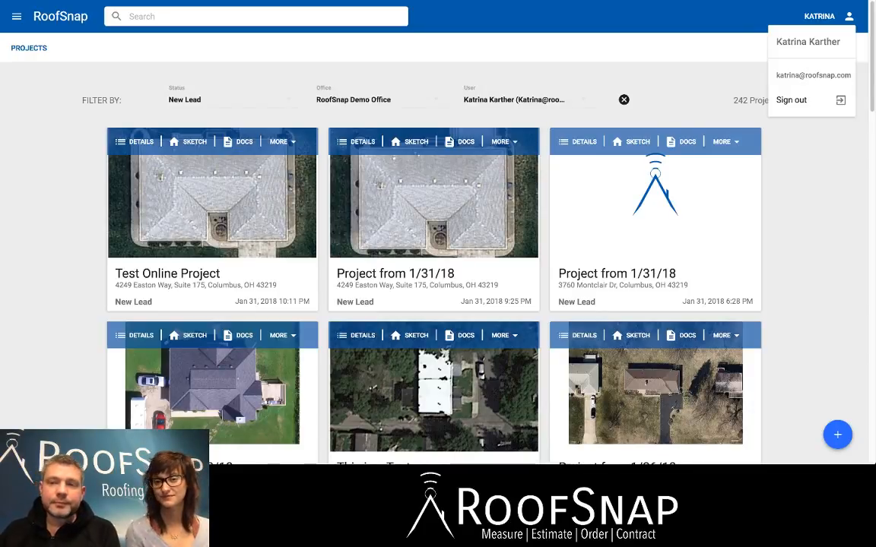
{"action": "left_click", "coordinate": [817, 100]}
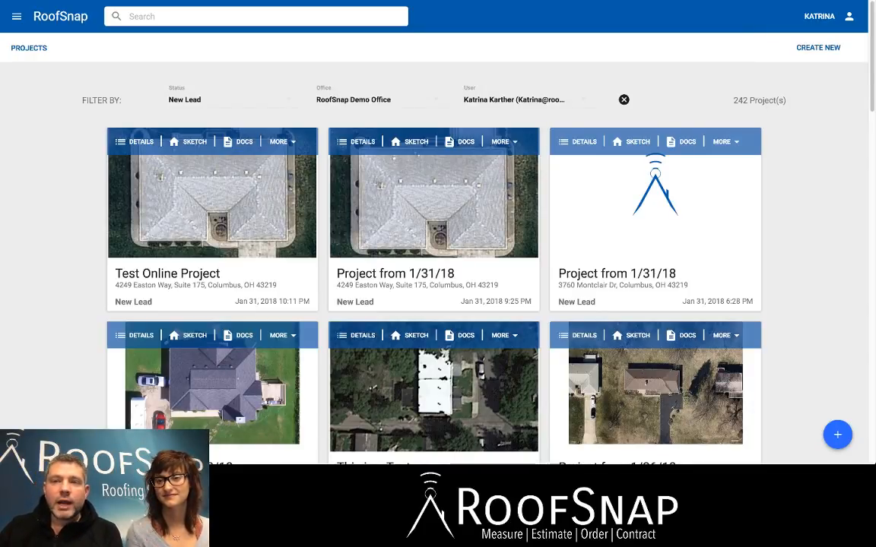